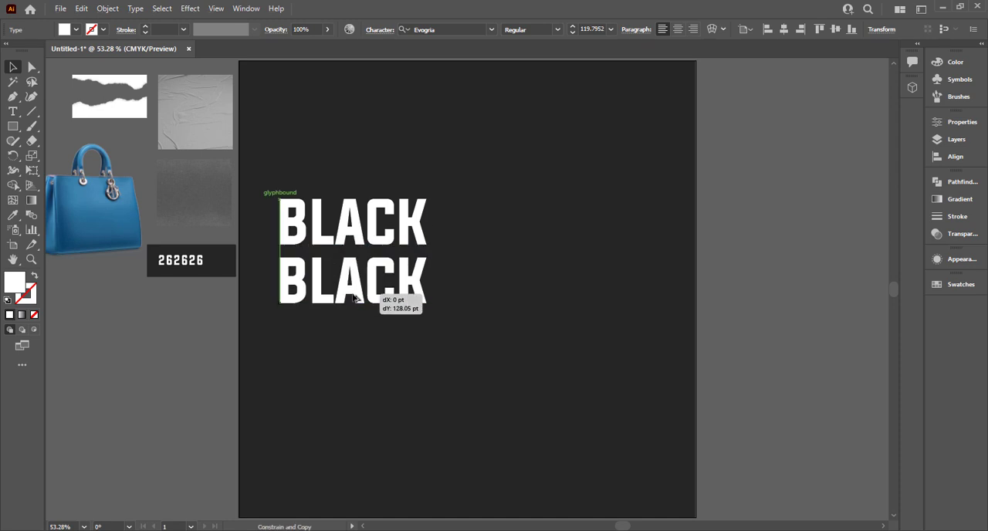
- Change the text of the duplicated BLACK line to FRIDAY
{"action": "double_click", "coordinate": [350, 288]}
{"action": "type", "text": "FIODA"}
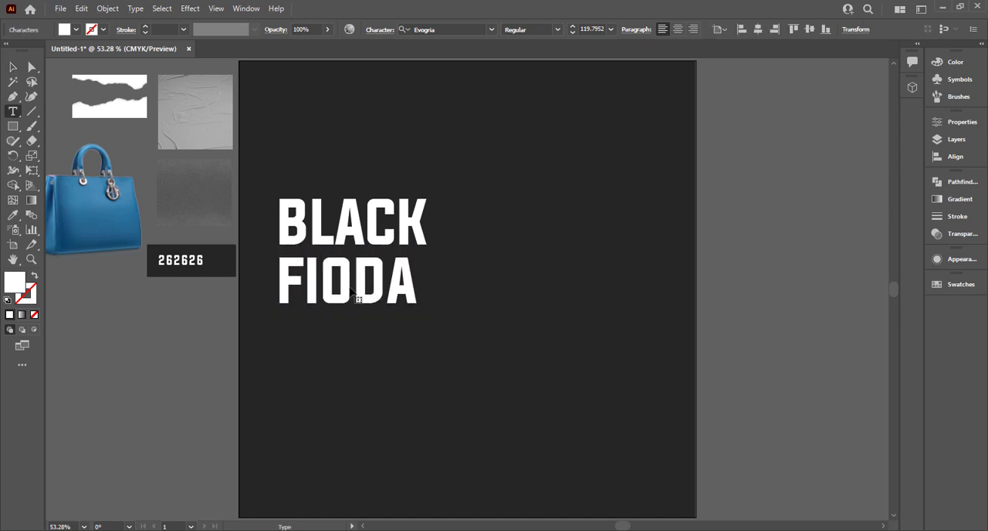
{"action": "key", "text": "BackSpace"}
{"action": "key", "text": "BackSpace"}
{"action": "key", "text": "BackSpace"}
{"action": "key", "text": "BackSpace"}
{"action": "type", "text": "RIDA"}
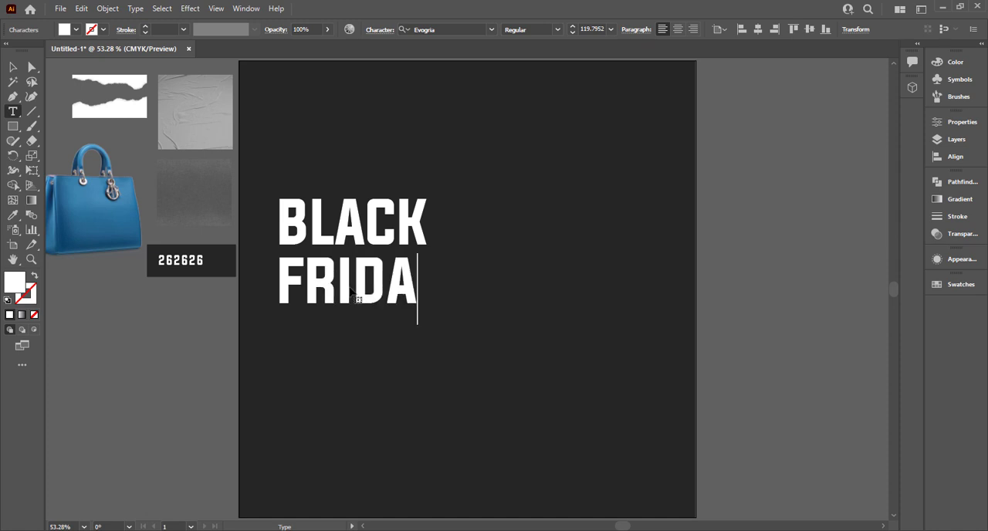
{"action": "type", "text": "Y"}
{"action": "left_click", "coordinate": [12, 68]}
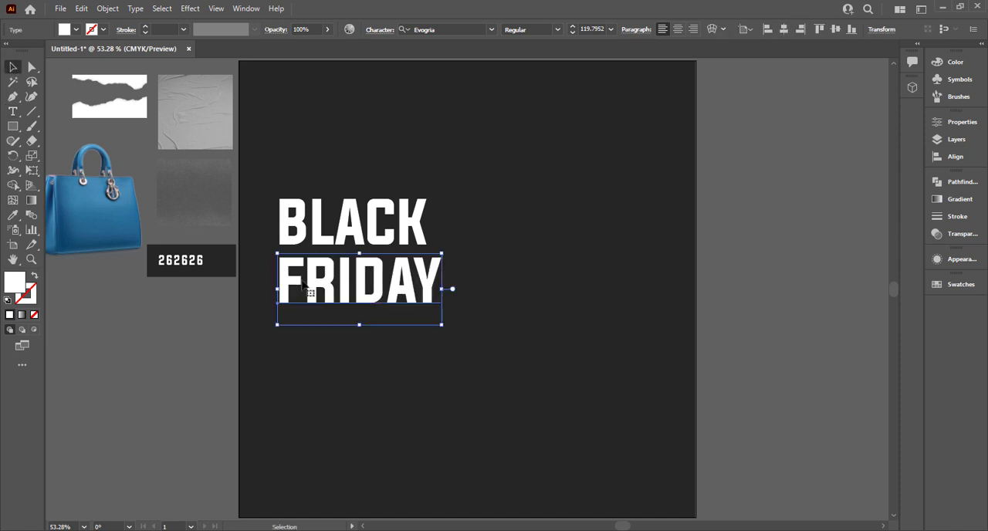
- Duplicate the FRIDAY line directly below itself and change the copy's text to LIMITED OFFER
{"action": "left_click_drag", "start_coordinate": [323, 289], "coordinate": [323, 347]}
{"action": "double_click", "coordinate": [324, 349]}
{"action": "double_click", "coordinate": [327, 348]}
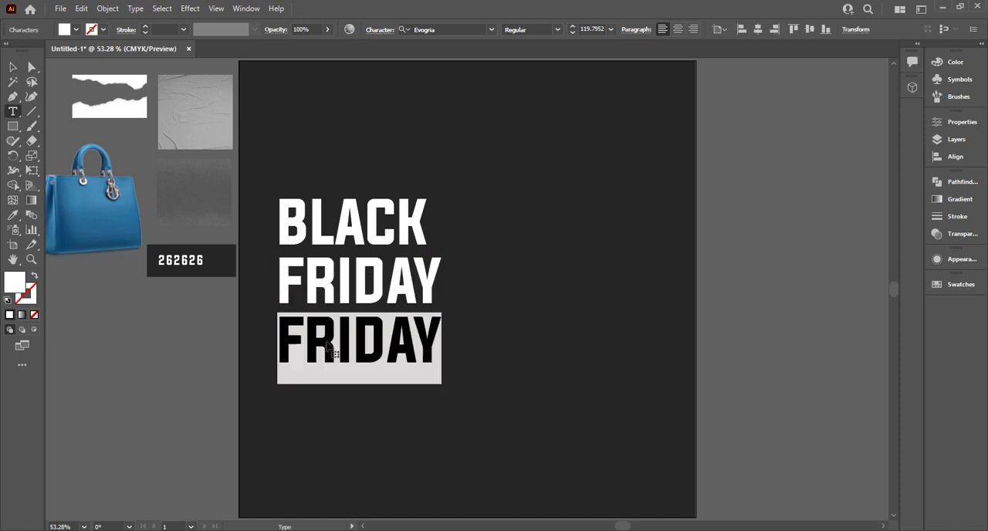
{"action": "type", "text": "LIMIT"}
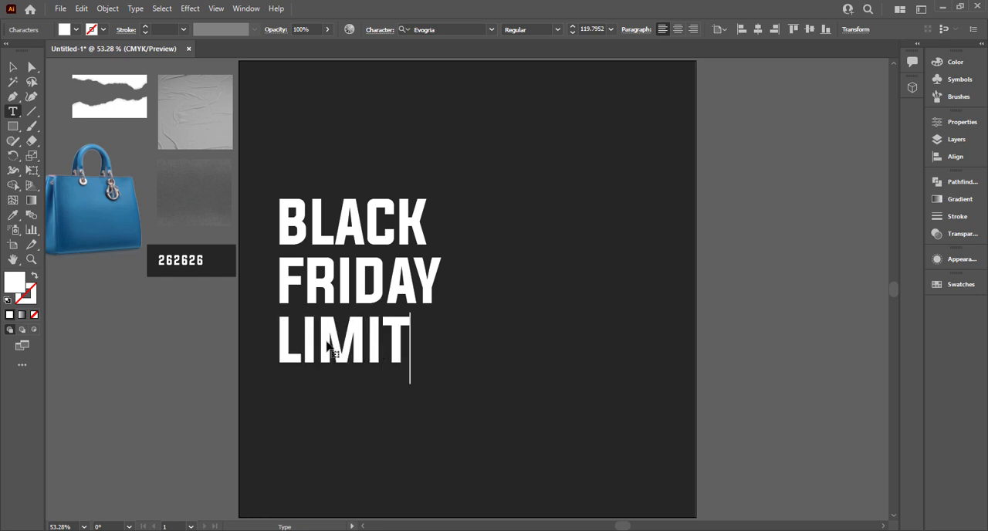
{"action": "type", "text": "ED OFFER"}
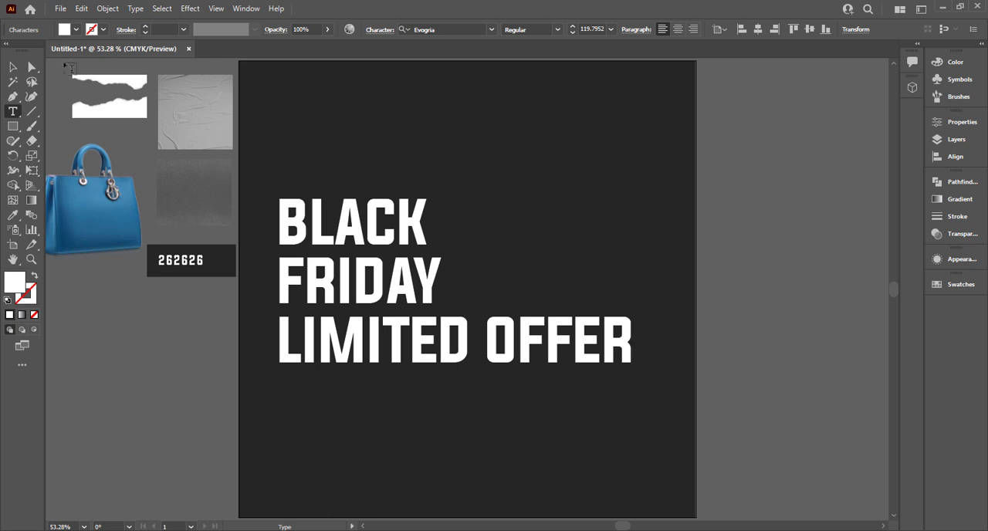
{"action": "left_click", "coordinate": [13, 67]}
- Set the font of the LIMITED OFFER line to Bebas Neue Regular
{"action": "left_click", "coordinate": [463, 31]}
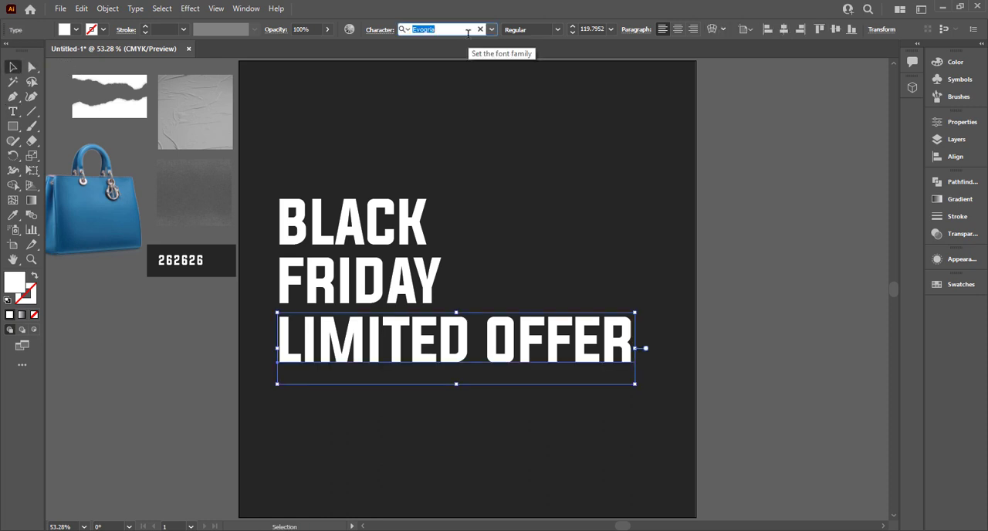
{"action": "type", "text": "be"}
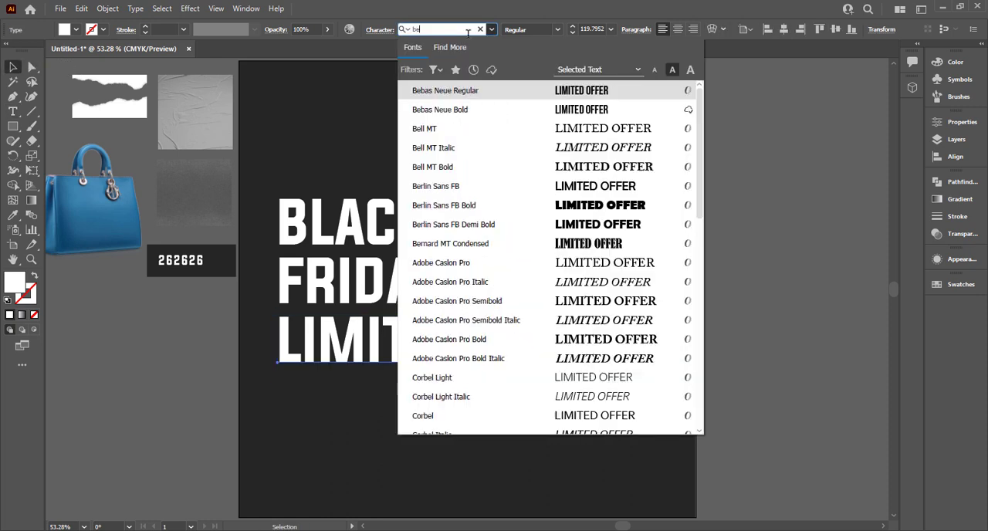
{"action": "left_click", "coordinate": [513, 98]}
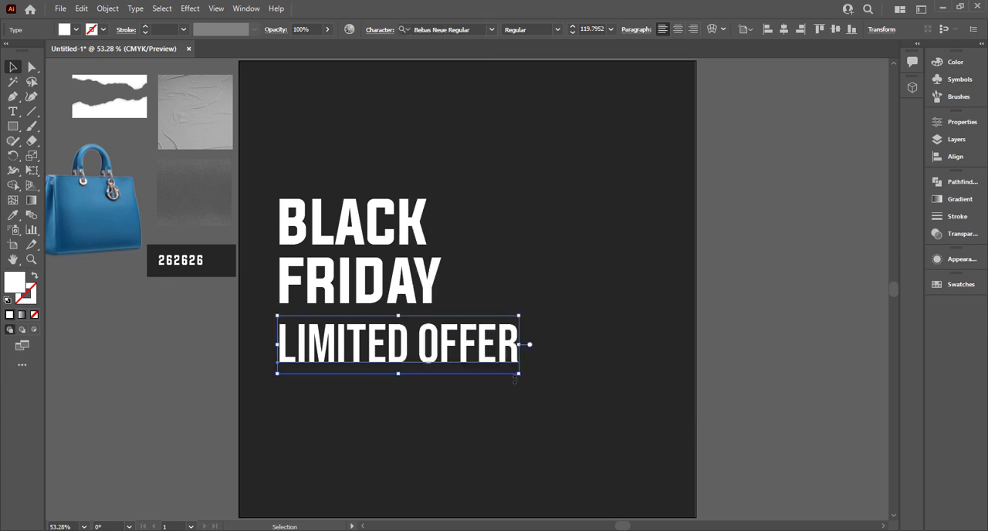
- Scale and position the BLACK, FRIDAY and LIMITED OFFER lines as a tight stack of nearly equal width
{"action": "left_click_drag", "start_coordinate": [517, 372], "coordinate": [430, 318]}
{"action": "left_click", "coordinate": [441, 316]}
{"action": "left_click", "coordinate": [433, 339]}
{"action": "left_click_drag", "start_coordinate": [442, 351], "coordinate": [413, 331]}
{"action": "left_click_drag", "start_coordinate": [481, 214], "coordinate": [416, 352]}
{"action": "left_click", "coordinate": [553, 342]}
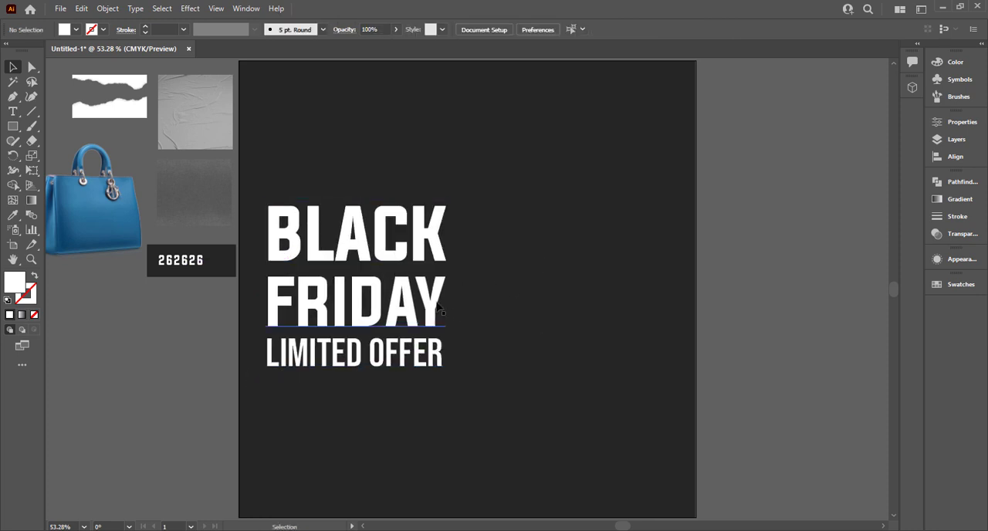
- Fill the FRIDAY text with the blue sampled from the handbag and brighten it to #2e9fd8
{"action": "left_click", "coordinate": [427, 302]}
{"action": "key", "text": "i"}
{"action": "left_click", "coordinate": [128, 203]}
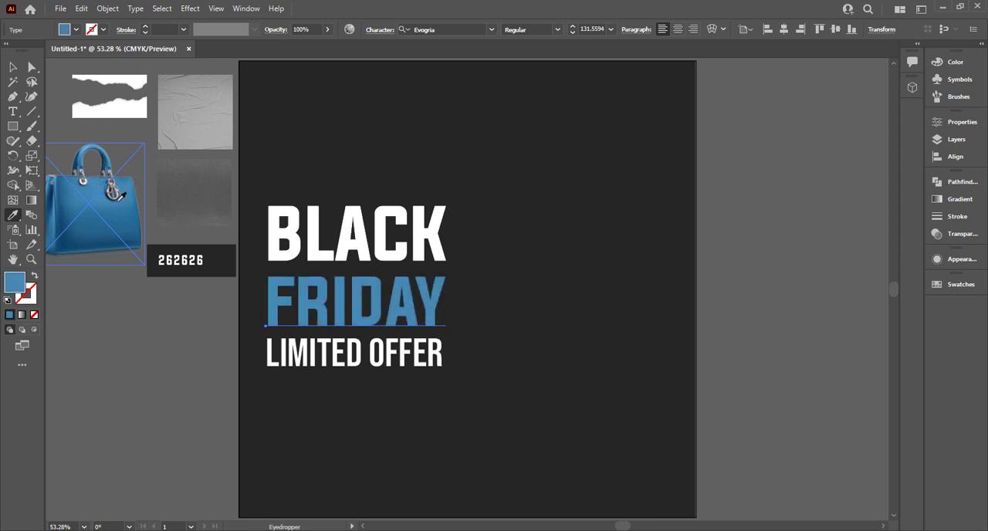
{"action": "left_click", "coordinate": [76, 30]}
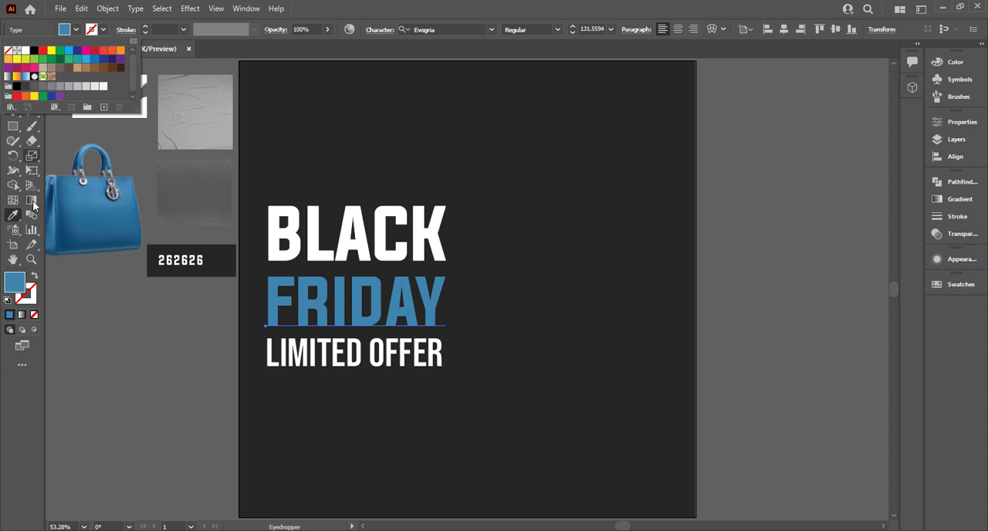
{"action": "double_click", "coordinate": [20, 282]}
{"action": "left_click", "coordinate": [451, 217]}
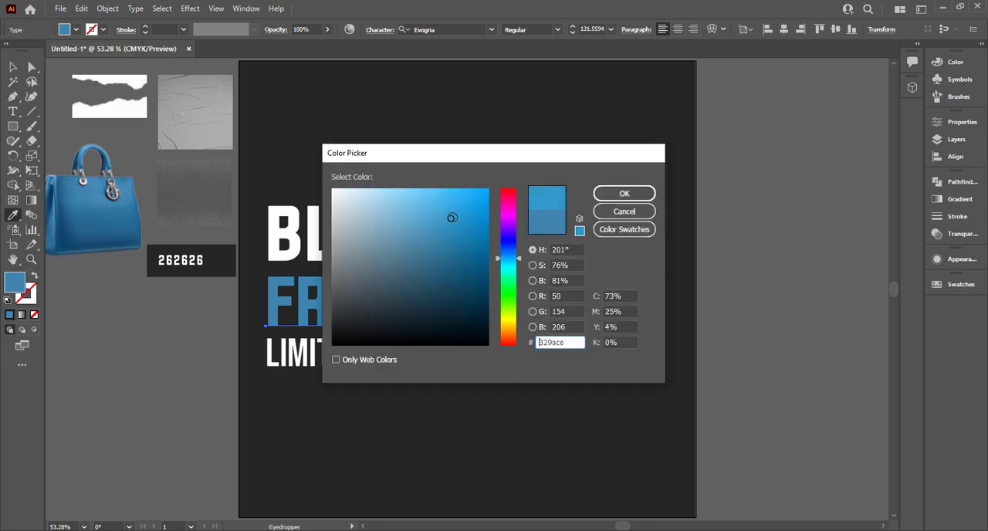
{"action": "left_click", "coordinate": [629, 192]}
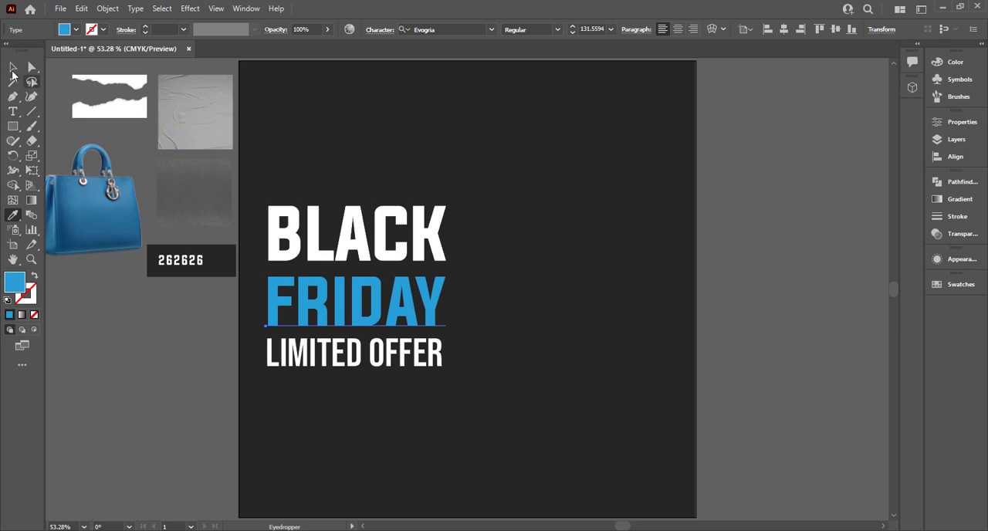
- Shift the FRIDAY text's fill to a slightly brighter, more saturated blue, about #26a9dd
{"action": "left_click", "coordinate": [13, 69]}
{"action": "left_click", "coordinate": [538, 211]}
{"action": "left_click", "coordinate": [400, 323]}
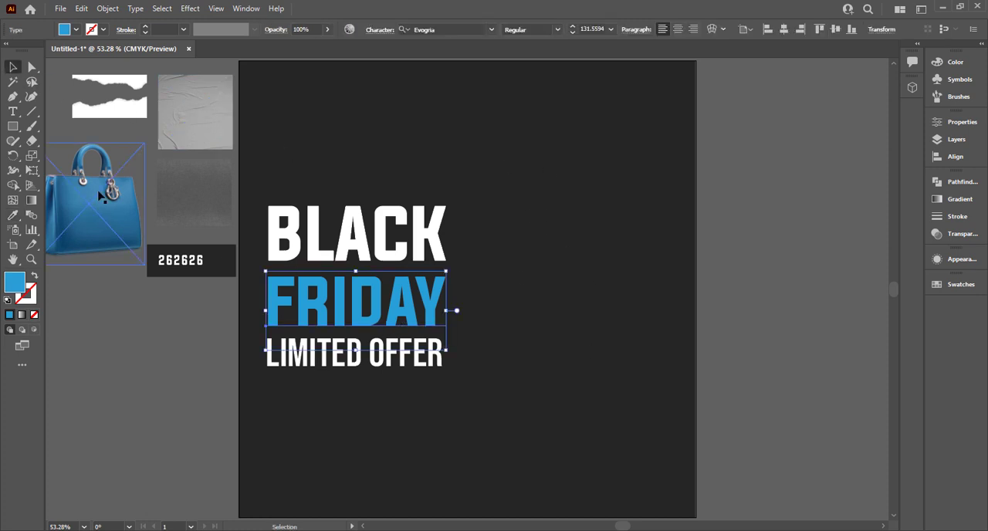
{"action": "double_click", "coordinate": [17, 282]}
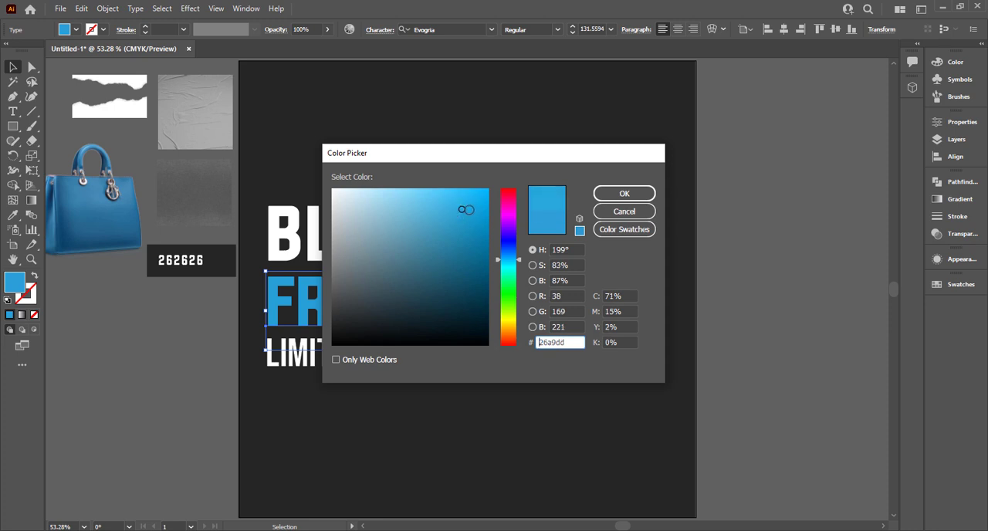
{"action": "left_click", "coordinate": [624, 193]}
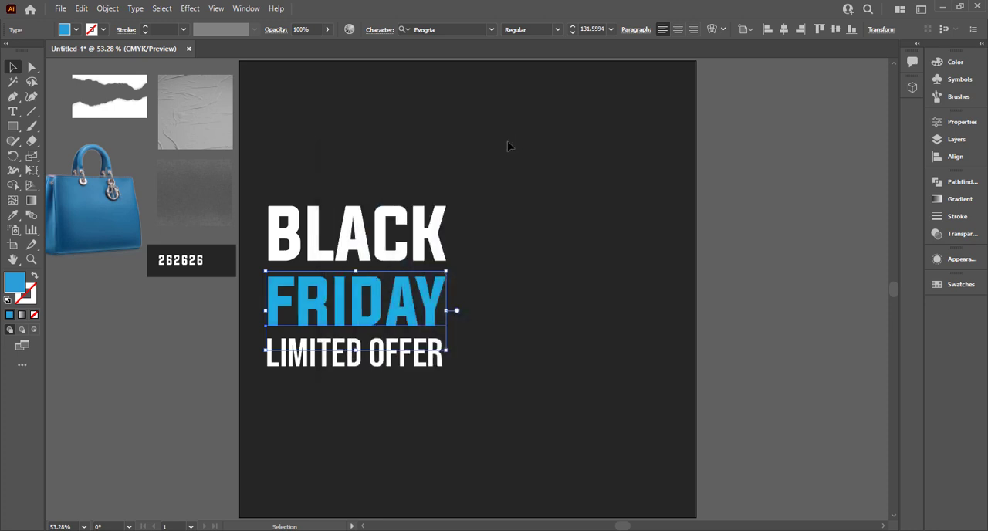
{"action": "left_click", "coordinate": [507, 141]}
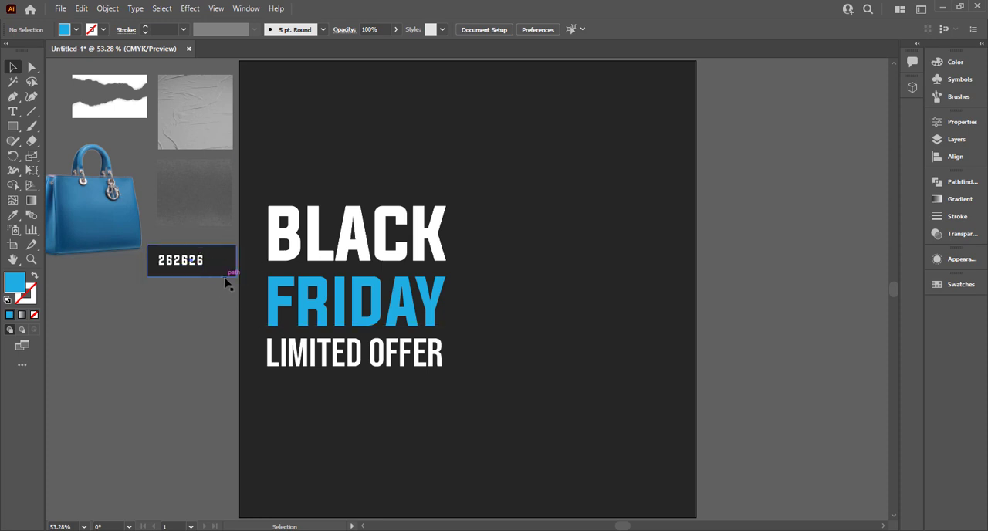
- Duplicate the dark 262626 swatch rectangle below itself and fill the copy with the FRIDAY text's blue
{"action": "left_click_drag", "start_coordinate": [226, 284], "coordinate": [228, 323]}
{"action": "key", "text": "i"}
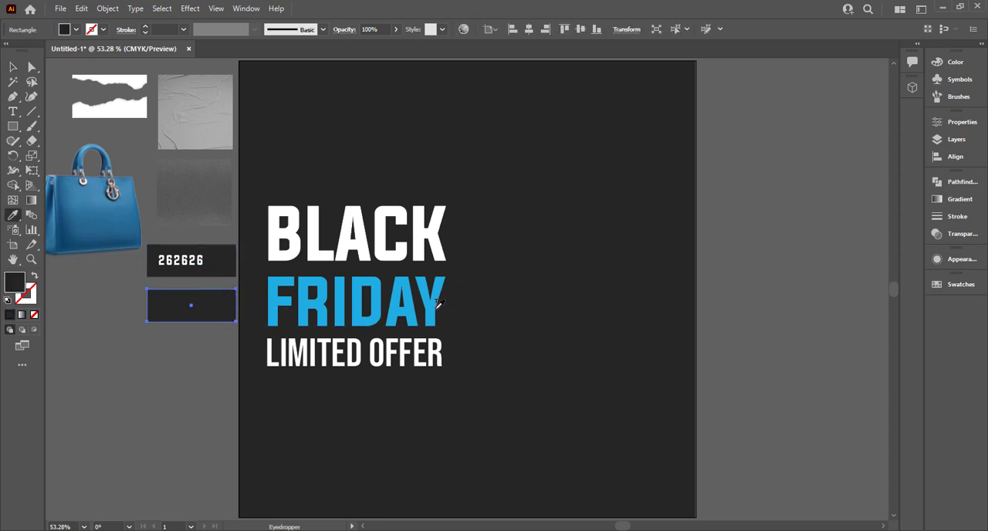
{"action": "left_click", "coordinate": [438, 306]}
{"action": "left_click", "coordinate": [19, 71]}
{"action": "left_click", "coordinate": [469, 389]}
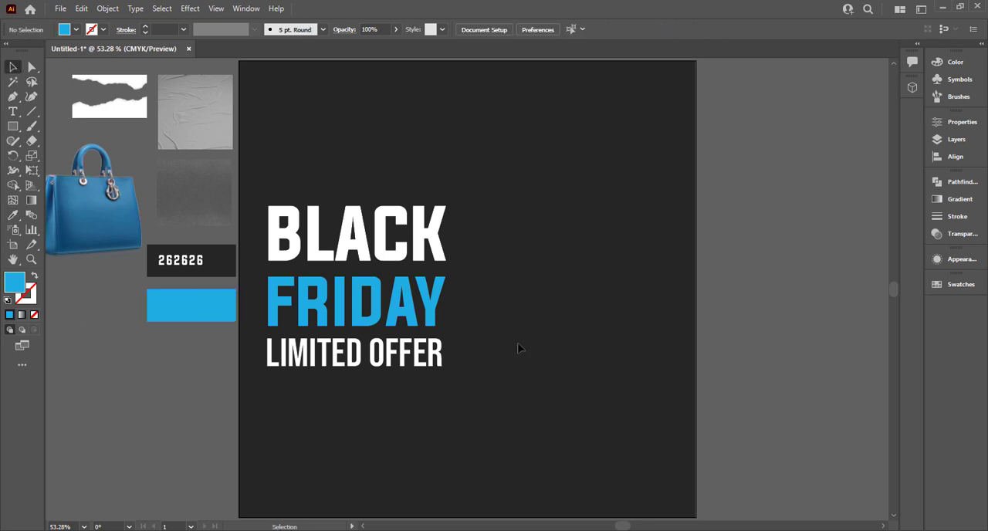
- Enlarge the three headline text lines together slightly
{"action": "left_click_drag", "start_coordinate": [512, 183], "coordinate": [456, 381]}
{"action": "left_click", "coordinate": [523, 284]}
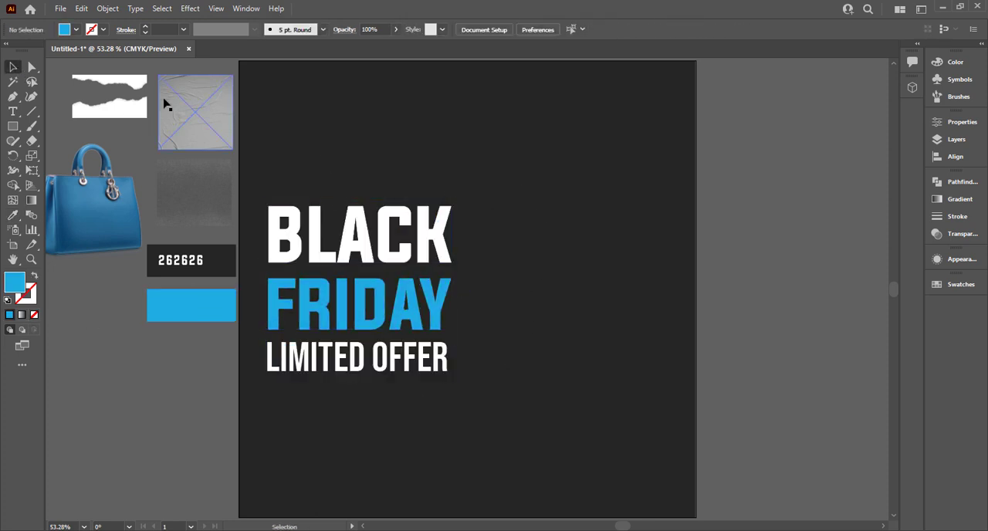
- Bring the crumpled paper and dark grain texture images beside the artboard to the front
{"action": "left_click_drag", "start_coordinate": [116, 224], "coordinate": [195, 310]}
{"action": "key", "text": "ctrl+z"}
{"action": "left_click", "coordinate": [141, 401]}
{"action": "right_click", "coordinate": [207, 200]}
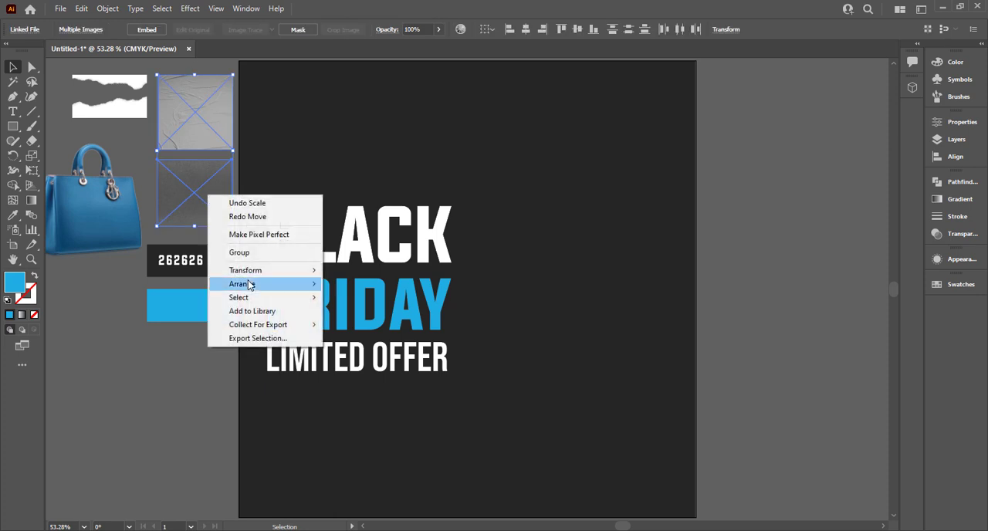
{"action": "left_click", "coordinate": [362, 292]}
{"action": "left_click", "coordinate": [134, 348]}
- Scale Texture 222.png to cover the whole artboard and set it to Overlay blending at 74% opacity
{"action": "left_click_drag", "start_coordinate": [201, 219], "coordinate": [697, 519]}
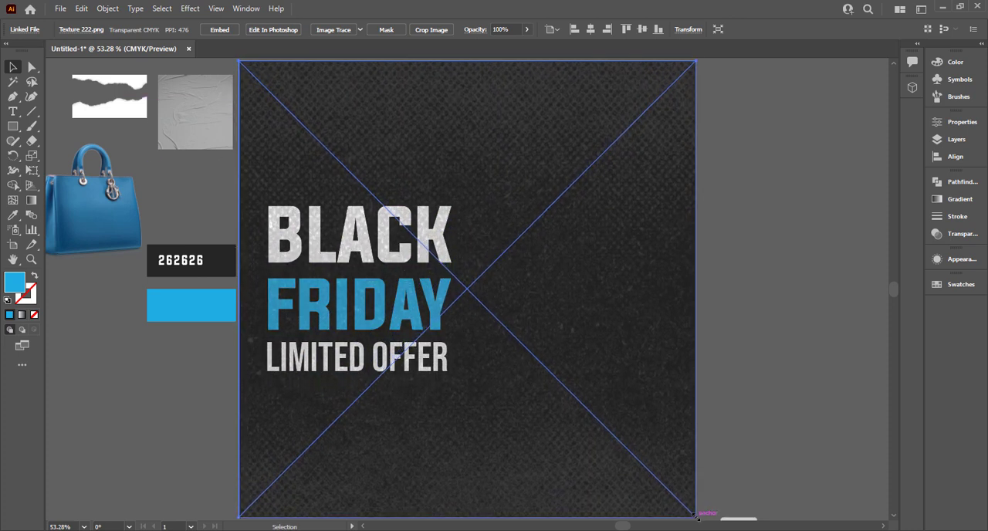
{"action": "left_click", "coordinate": [954, 236]}
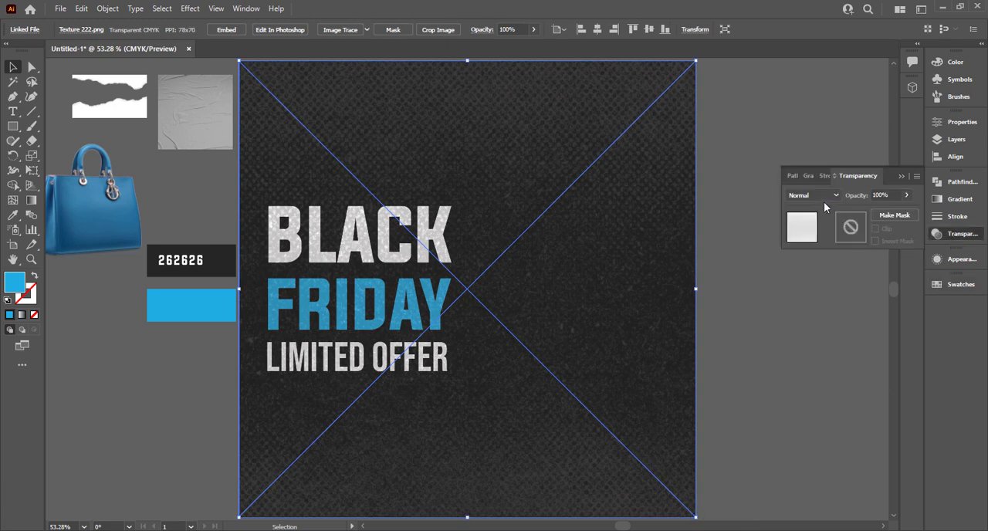
{"action": "left_click", "coordinate": [822, 199]}
{"action": "left_click", "coordinate": [809, 312]}
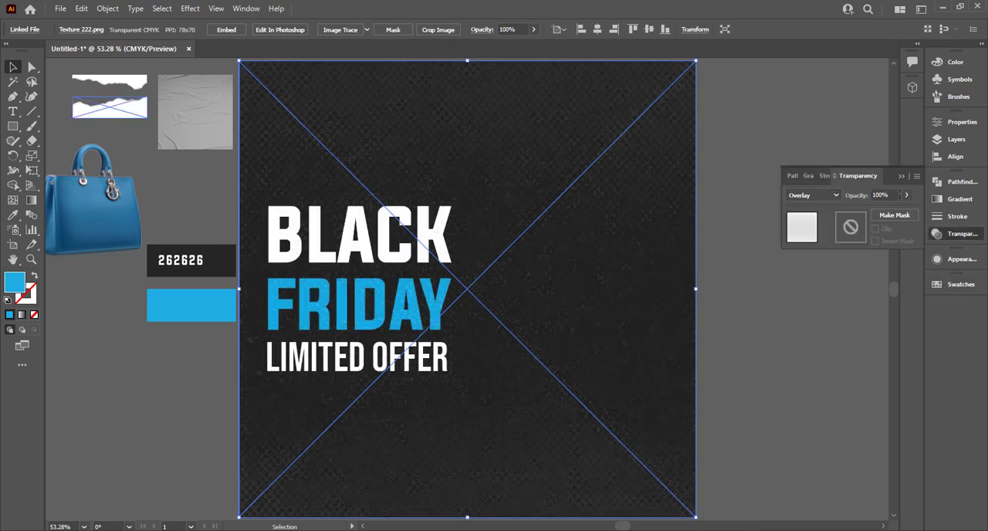
{"action": "left_click_drag", "start_coordinate": [893, 215], "coordinate": [884, 209]}
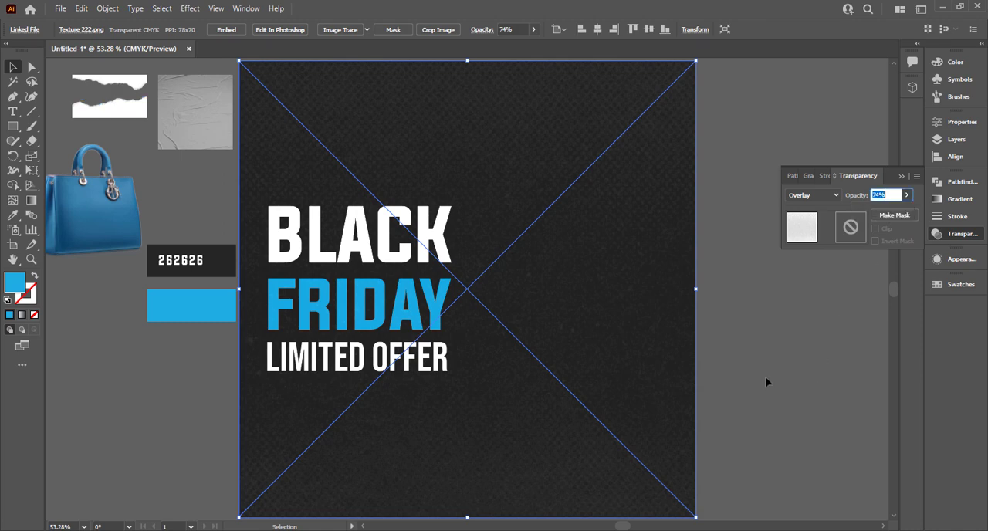
{"action": "left_click", "coordinate": [177, 349]}
- Bring Paper-Texture 2.png to the front and set its blend mode to Color Burn
{"action": "right_click", "coordinate": [201, 115]}
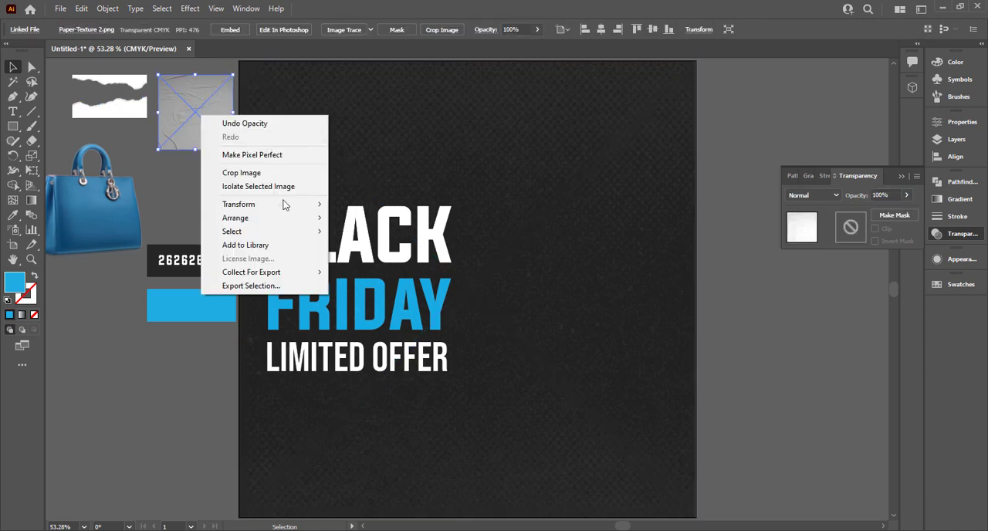
{"action": "mouse_move", "coordinate": [312, 219]}
{"action": "left_click", "coordinate": [410, 218]}
{"action": "left_click", "coordinate": [816, 195]}
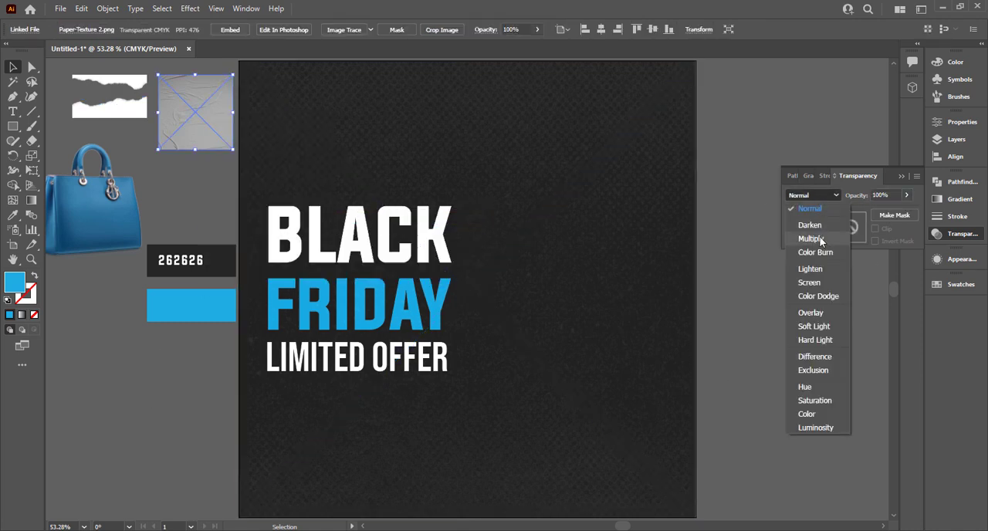
{"action": "left_click", "coordinate": [825, 255]}
- Move Paper-Texture 2.png onto the artboard and scale it to cover the whole artboard
{"action": "mouse_move", "coordinate": [216, 143]}
{"action": "left_mouse_down"}
{"action": "mouse_move", "coordinate": [320, 127]}
{"action": "mouse_move", "coordinate": [294, 131]}
{"action": "left_mouse_up"}
{"action": "left_click_drag", "start_coordinate": [313, 132], "coordinate": [695, 516]}
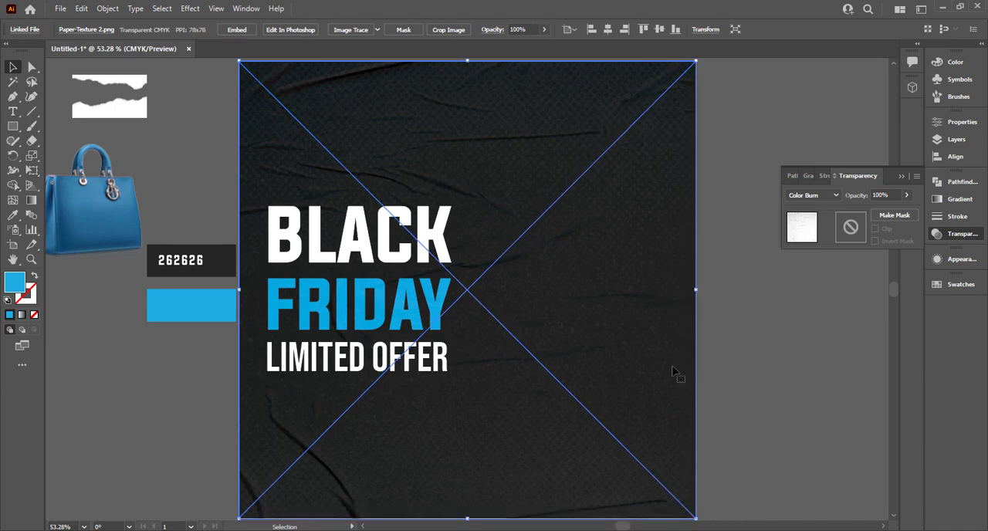
{"action": "left_click", "coordinate": [721, 384]}
- Try Multiply blending on the paper texture and return it to Color Burn
{"action": "left_click", "coordinate": [551, 414]}
{"action": "left_click", "coordinate": [803, 198]}
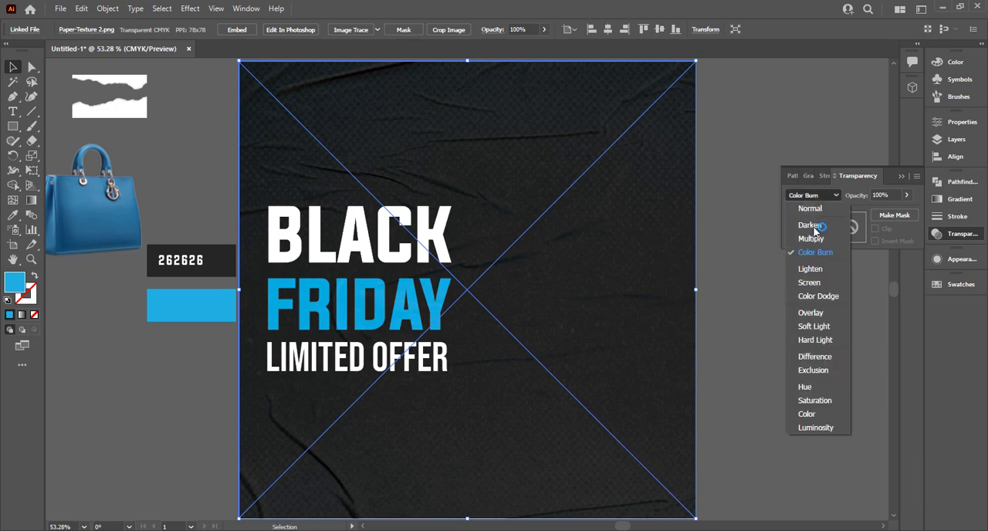
{"action": "left_click", "coordinate": [816, 240]}
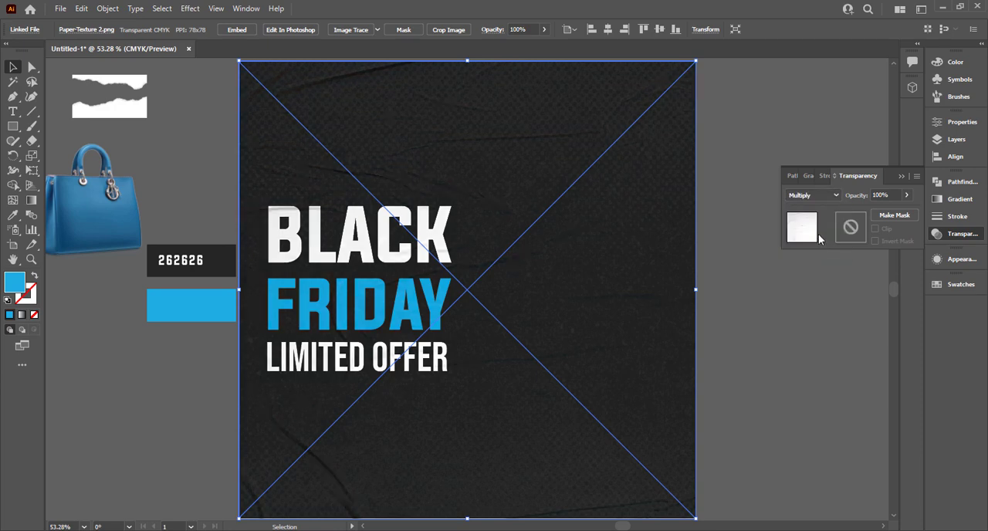
{"action": "left_click", "coordinate": [824, 198]}
{"action": "left_click", "coordinate": [831, 251]}
{"action": "left_click", "coordinate": [712, 408]}
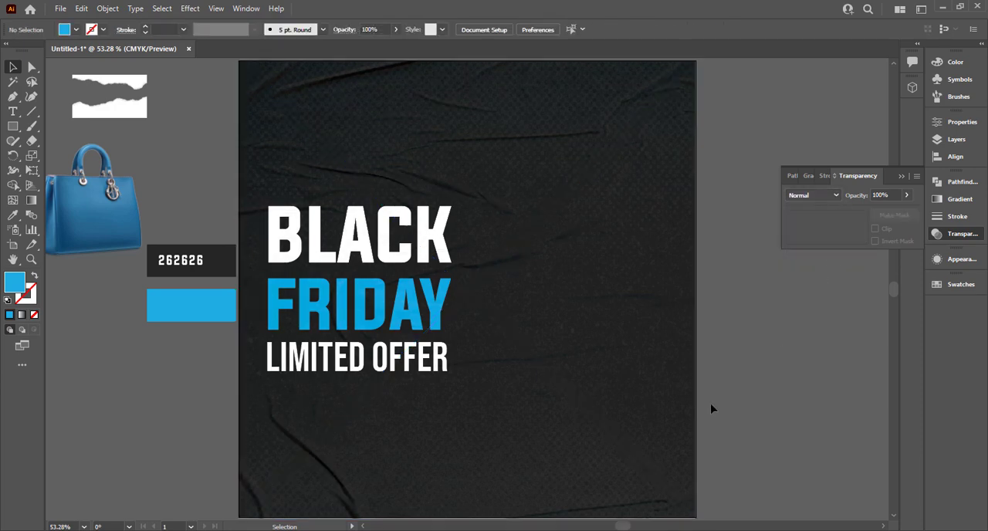
{"action": "left_click", "coordinate": [671, 421]}
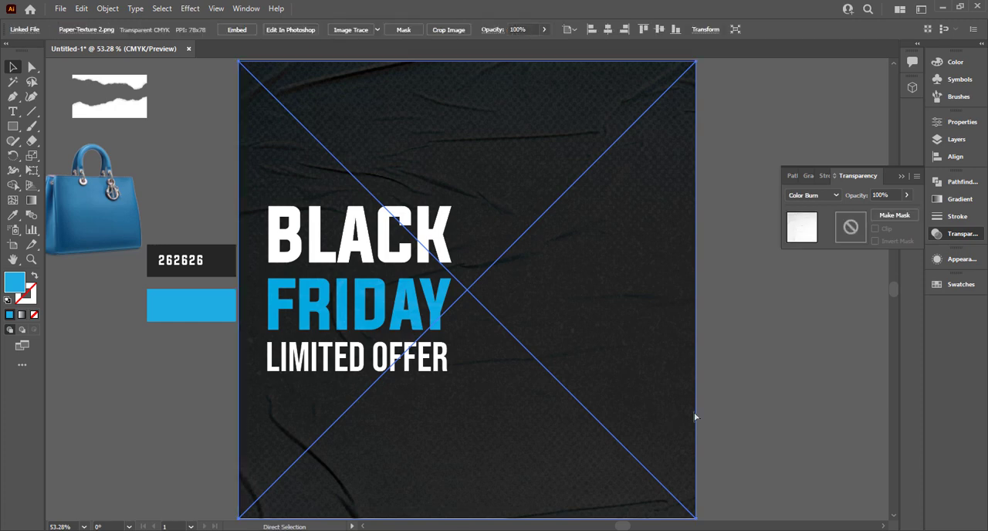
{"action": "left_click", "coordinate": [761, 402]}
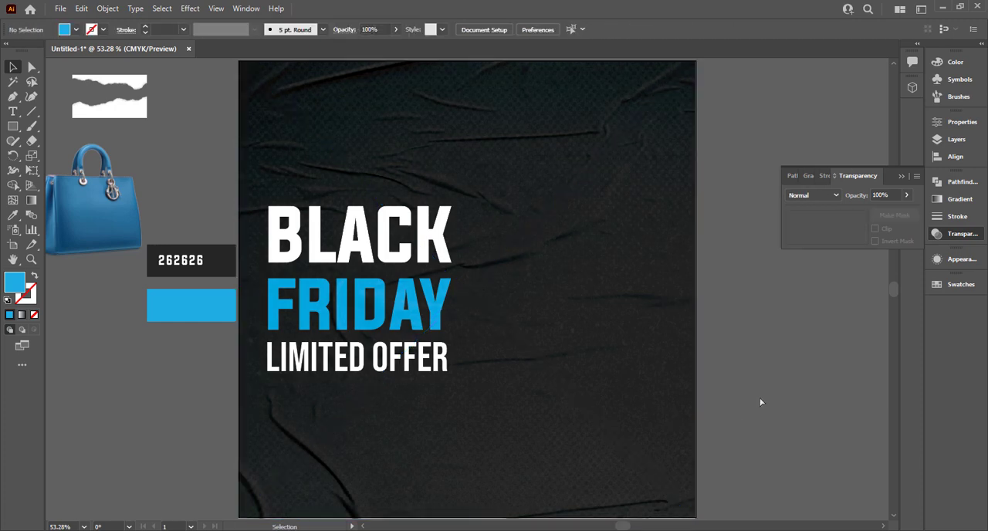
{"action": "left_click", "coordinate": [900, 177]}
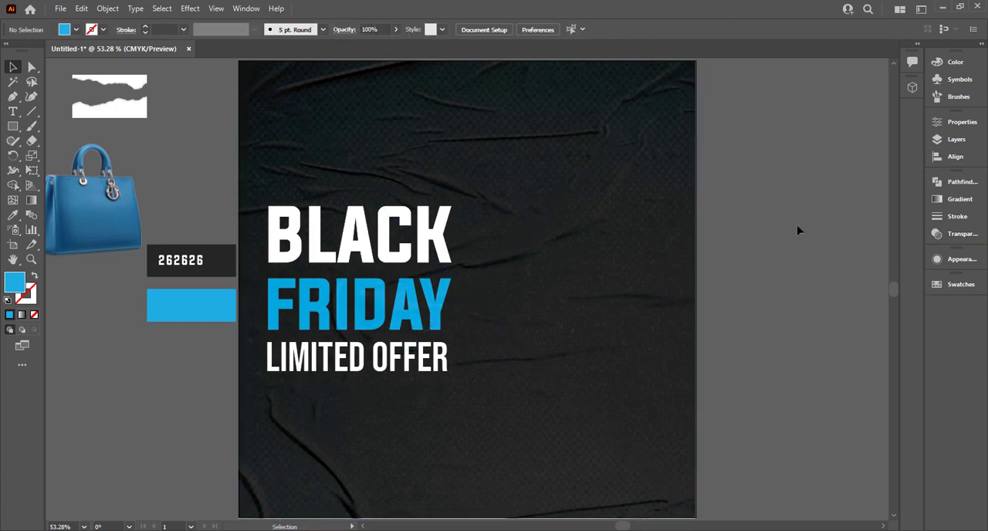
- Bring both torn-paper images to the front of the stacking order
{"action": "right_click", "coordinate": [129, 108]}
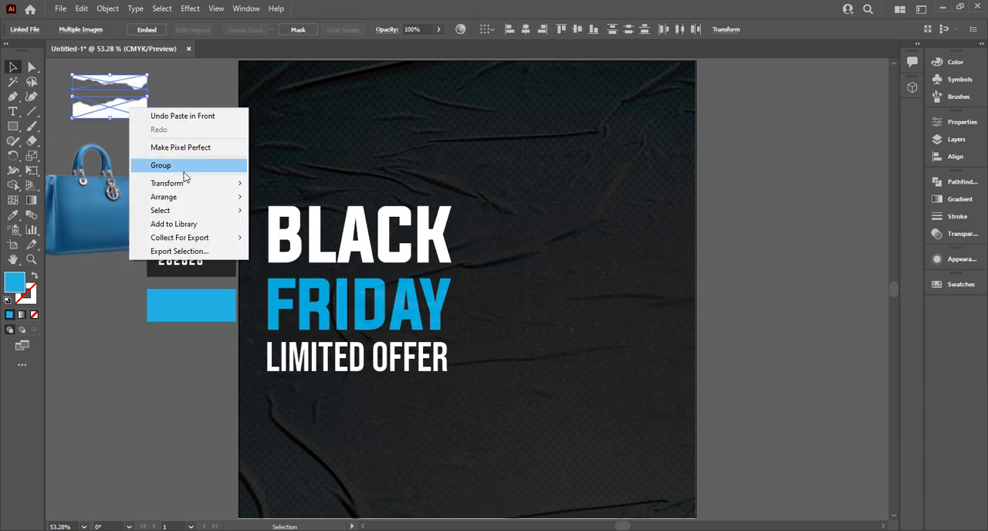
{"action": "mouse_move", "coordinate": [186, 196]}
{"action": "left_click", "coordinate": [257, 198]}
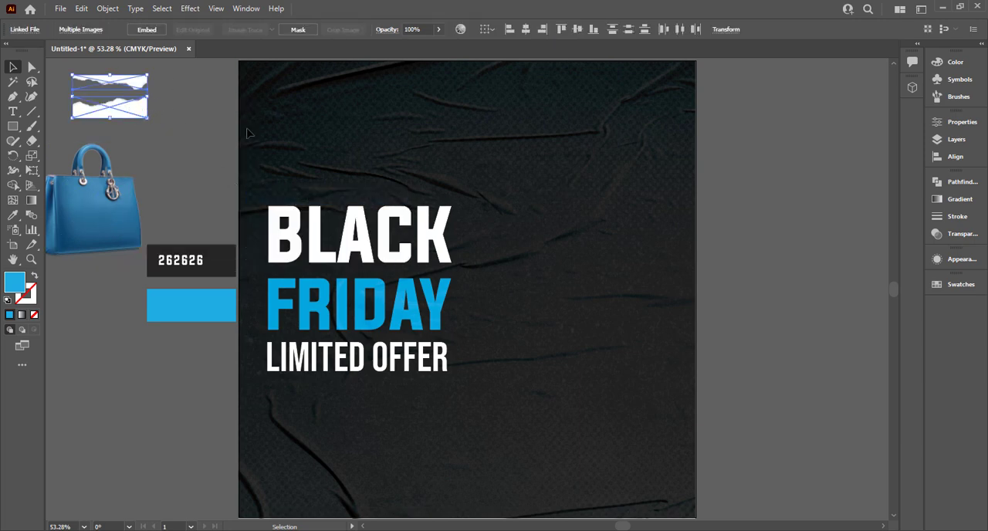
- Scale Paper-Torn-Texture 2.png to the artboard's width and place it along the bottom edge
{"action": "left_click_drag", "start_coordinate": [135, 114], "coordinate": [756, 468]}
{"action": "left_click", "coordinate": [175, 127]}
{"action": "scroll", "coordinate": [756, 468], "scroll_direction": "down", "scroll_amount": 2}
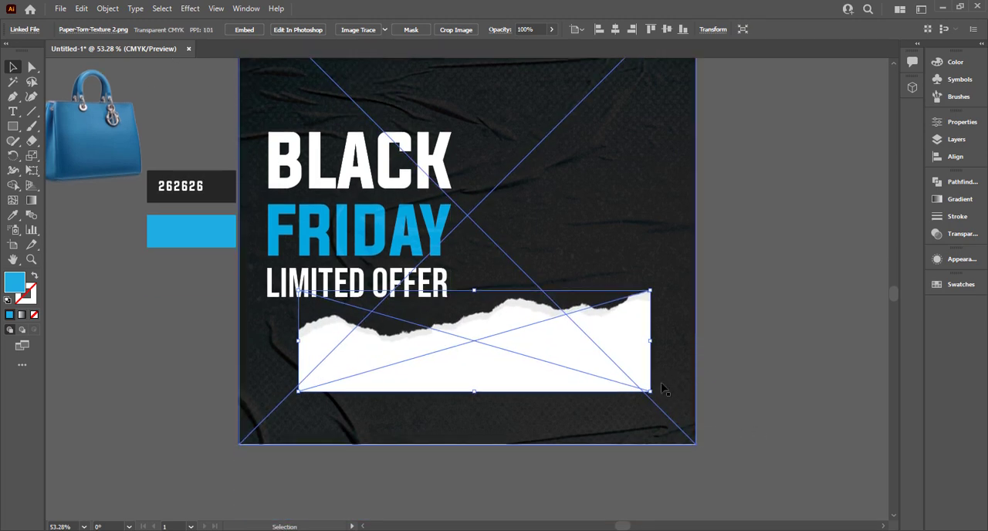
{"action": "left_click_drag", "start_coordinate": [611, 375], "coordinate": [606, 391]}
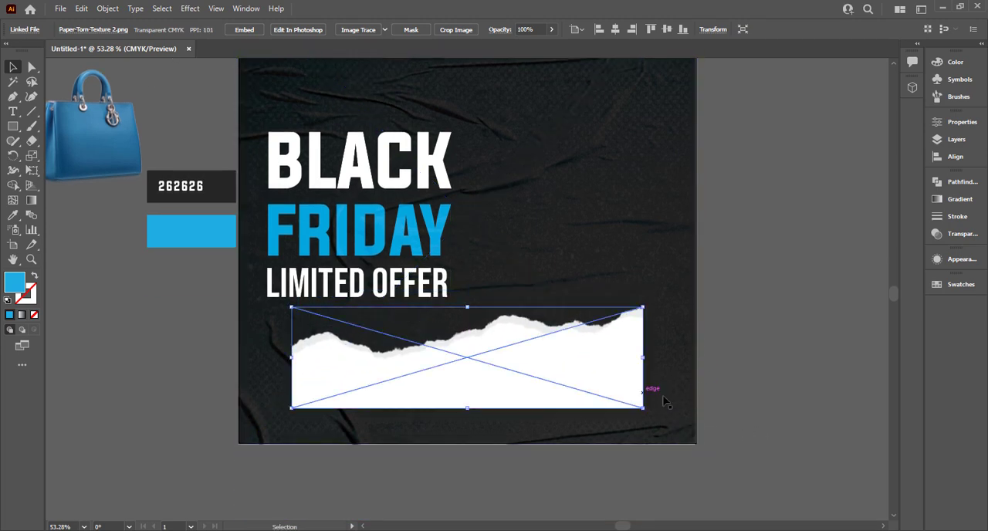
{"action": "left_click_drag", "start_coordinate": [662, 418], "coordinate": [702, 434]}
{"action": "left_click_drag", "start_coordinate": [644, 403], "coordinate": [647, 414]}
{"action": "left_click", "coordinate": [731, 385]}
- Scale Paper-Torn-Texture 1.png to the artboard's width and place it along the top edge
{"action": "scroll", "coordinate": [733, 383], "scroll_direction": "up", "scroll_amount": 3}
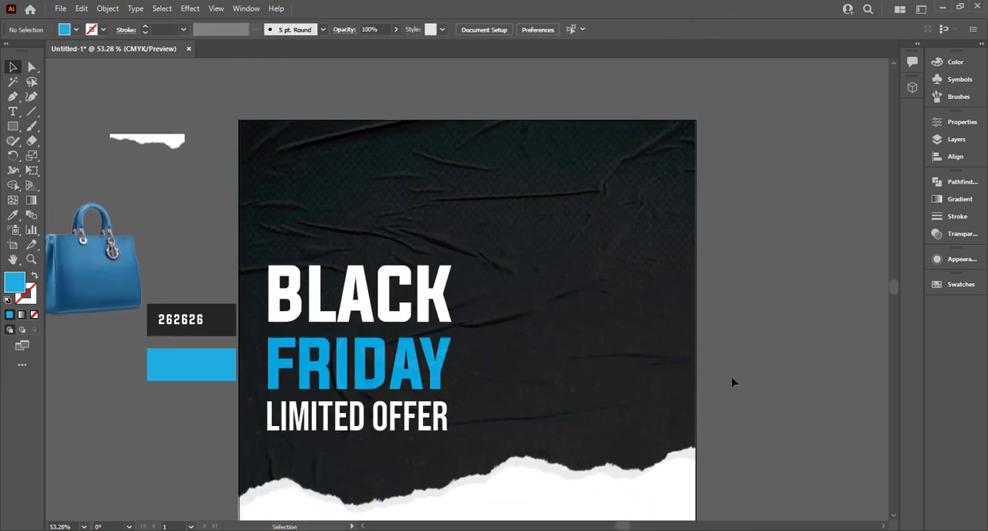
{"action": "left_click_drag", "start_coordinate": [184, 134], "coordinate": [700, 224]}
{"action": "left_click_drag", "start_coordinate": [667, 190], "coordinate": [639, 189]}
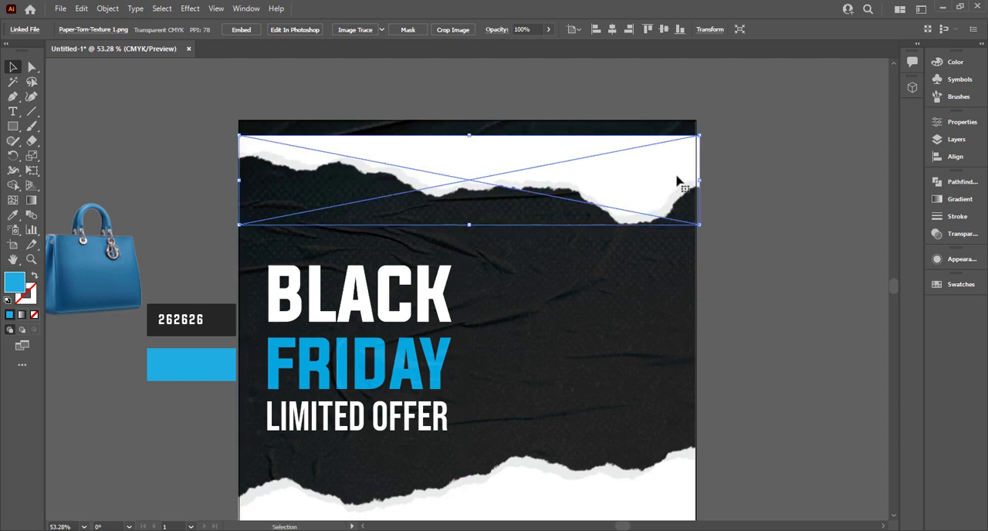
{"action": "left_click_drag", "start_coordinate": [706, 182], "coordinate": [657, 176]}
{"action": "left_click", "coordinate": [738, 185]}
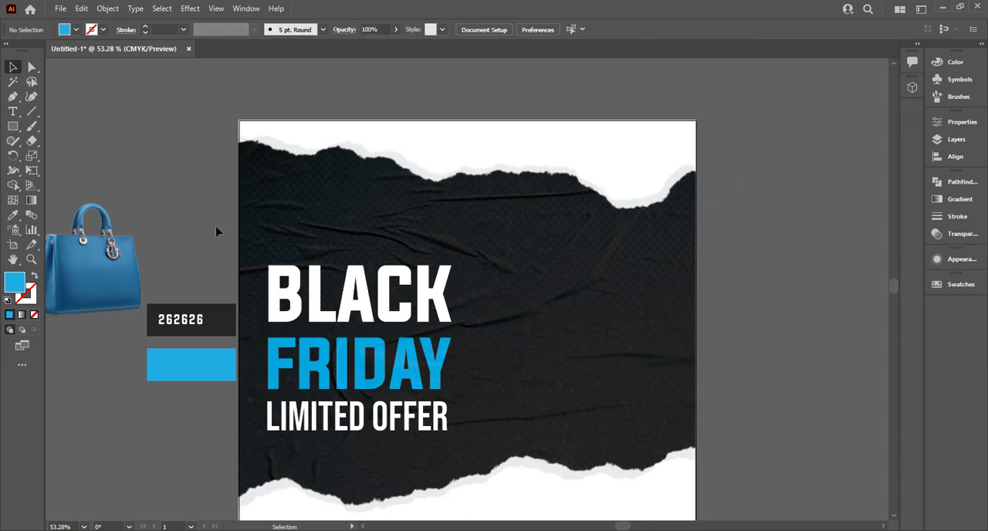
- Bring the handbag image to the front, move it onto the artboard and reflect it across the vertical axis
{"action": "right_click", "coordinate": [104, 294]}
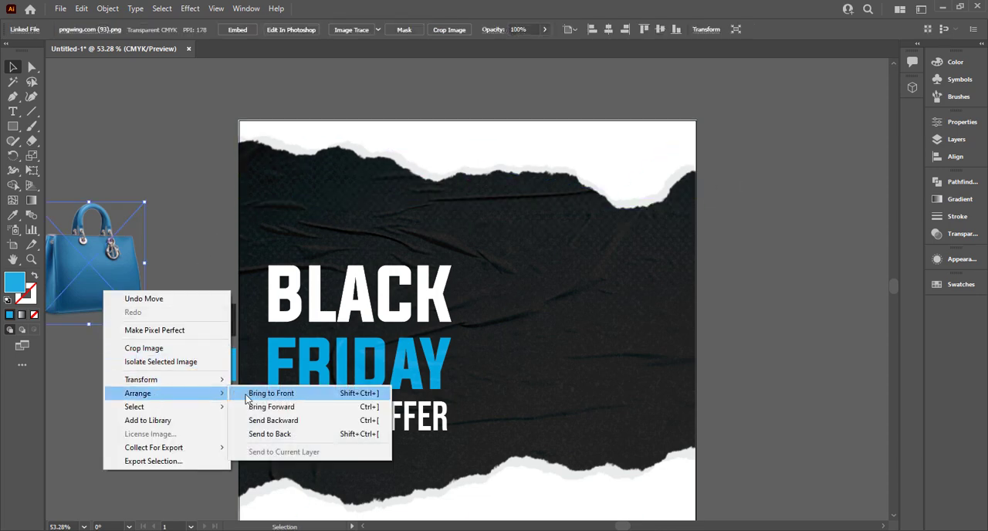
{"action": "left_click", "coordinate": [247, 396]}
{"action": "left_click_drag", "start_coordinate": [75, 287], "coordinate": [610, 315]}
{"action": "right_click", "coordinate": [610, 315]}
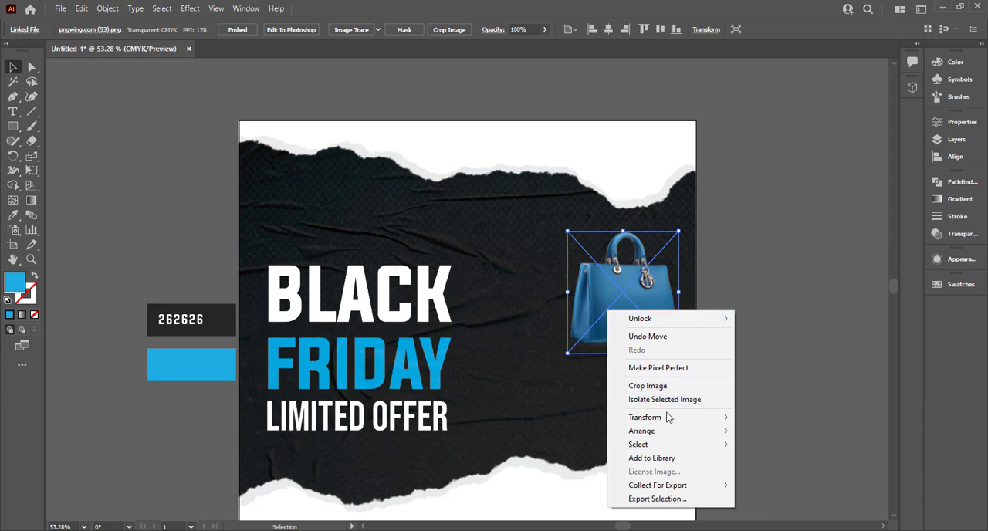
{"action": "mouse_move", "coordinate": [668, 417]}
{"action": "left_click", "coordinate": [752, 467]}
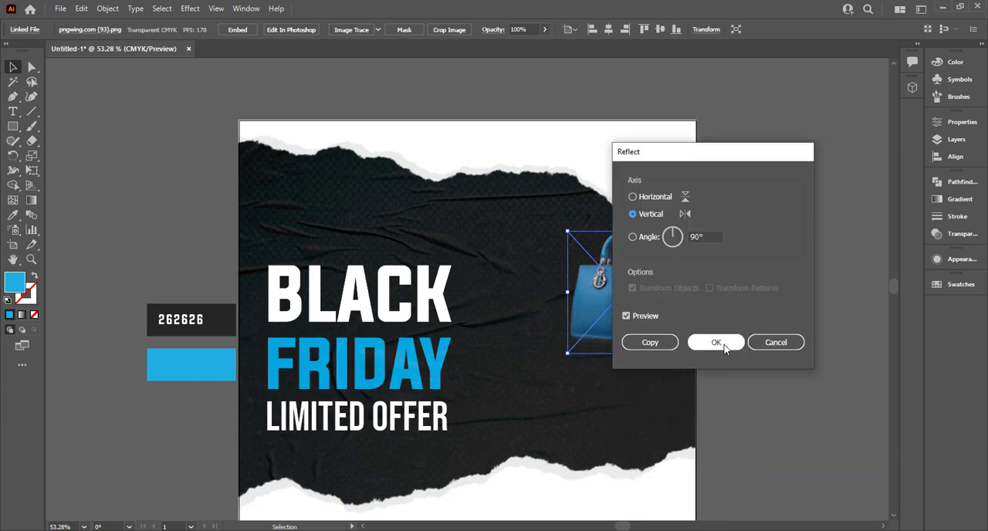
{"action": "left_click", "coordinate": [716, 342]}
- Enlarge the handbag to about 547 x 601 pt and place it right of the headline, overlapping the lower torn paper
{"action": "left_click_drag", "start_coordinate": [678, 353], "coordinate": [746, 427]}
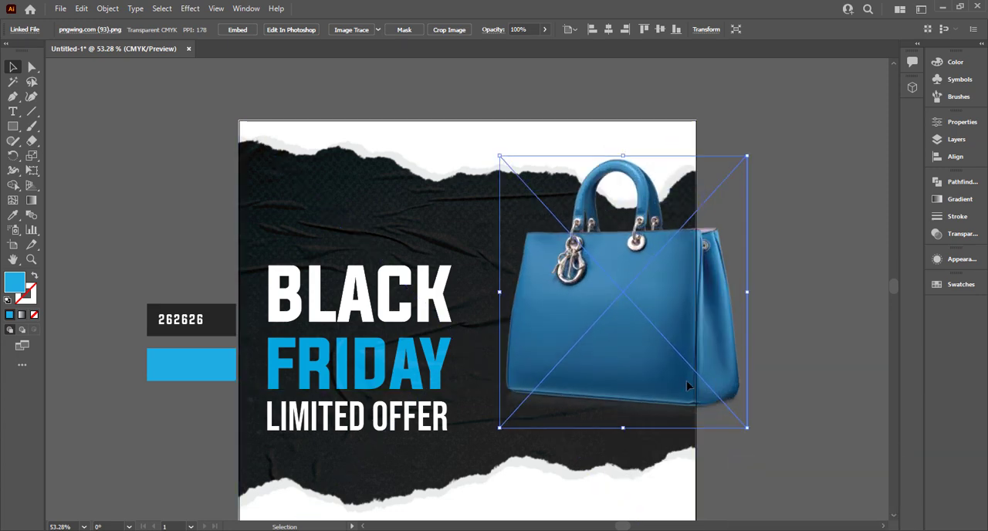
{"action": "left_click_drag", "start_coordinate": [686, 380], "coordinate": [639, 452]}
{"action": "left_click", "coordinate": [767, 251]}
{"action": "scroll", "coordinate": [768, 253], "scroll_direction": "down", "scroll_amount": 2}
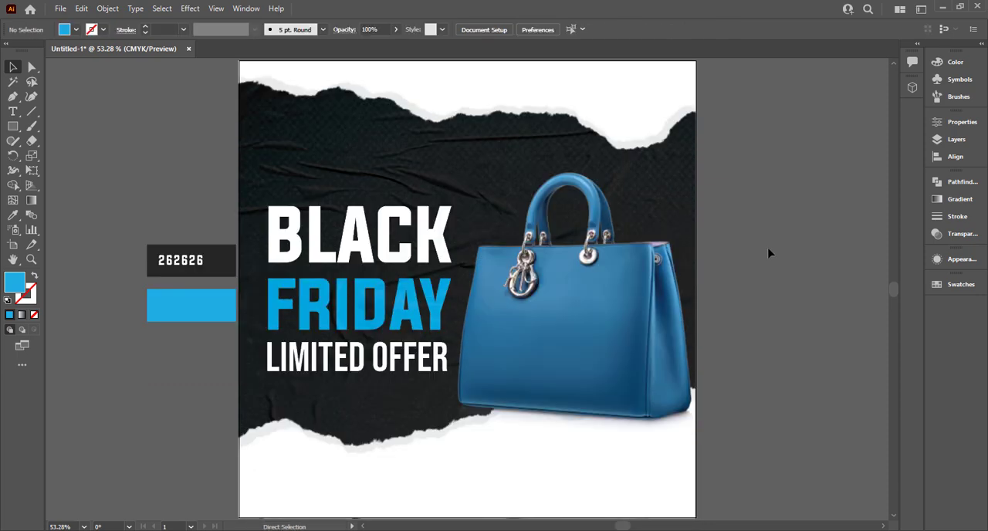
{"action": "left_click_drag", "start_coordinate": [677, 318], "coordinate": [613, 361]}
{"action": "left_click_drag", "start_coordinate": [452, 199], "coordinate": [448, 196]}
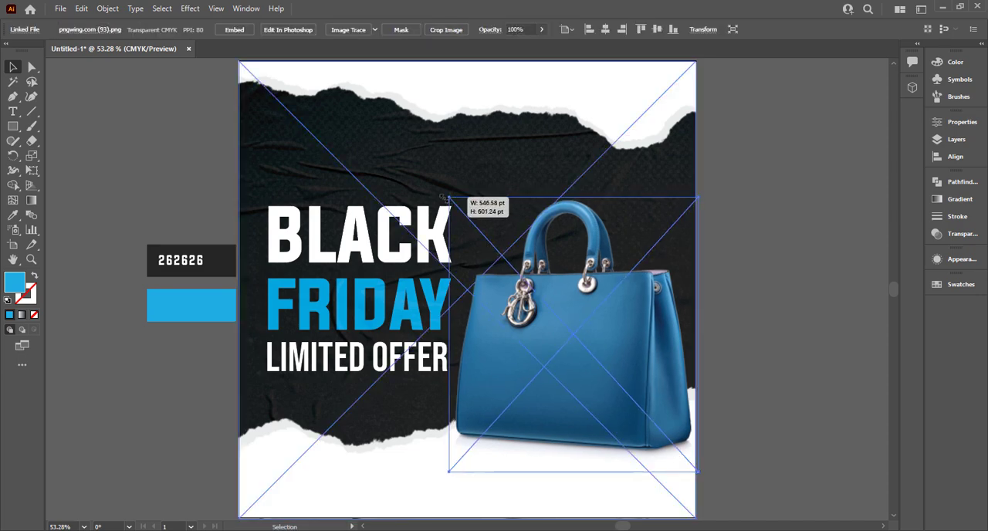
{"action": "left_click", "coordinate": [735, 170]}
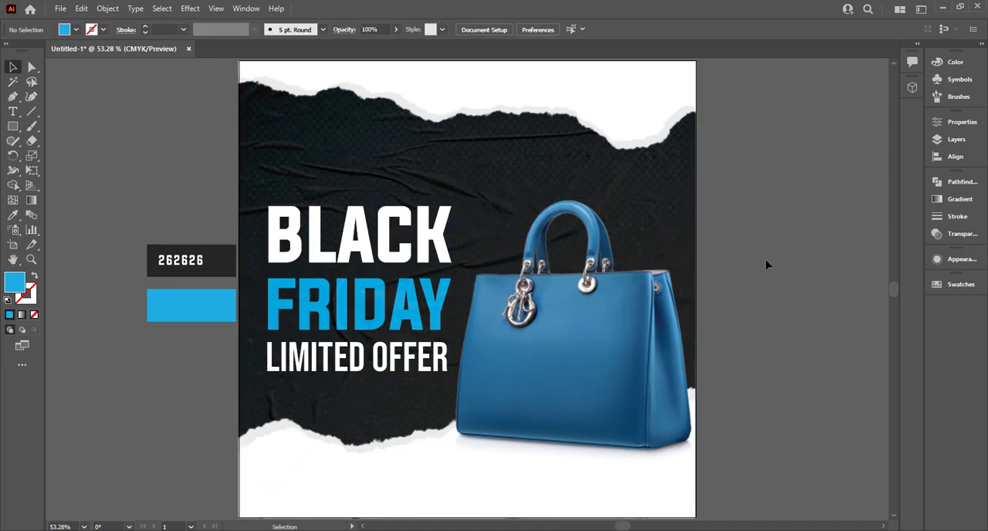
- Lock the background images and upper torn paper, and move the three headline lines up as one block
{"action": "left_click", "coordinate": [270, 160]}
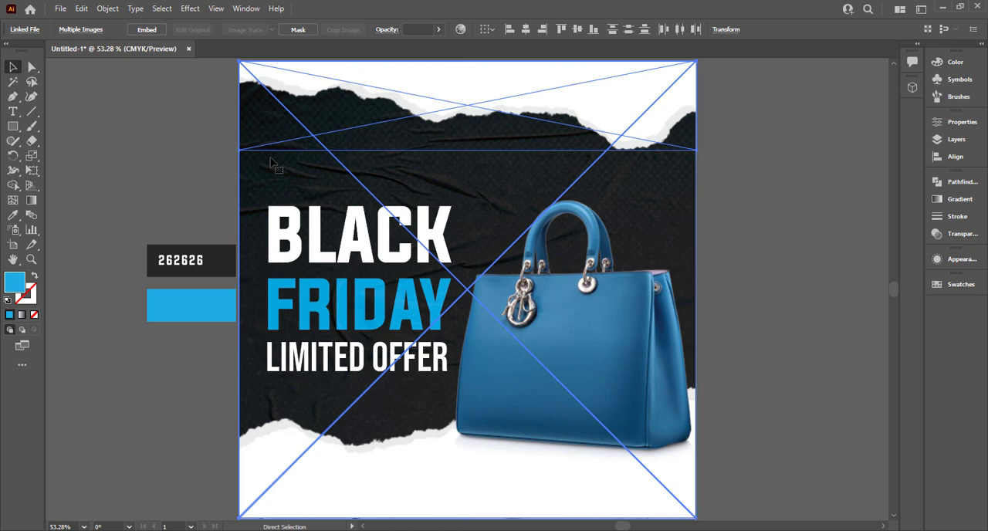
{"action": "key", "text": "ctrl+2"}
{"action": "left_click_drag", "start_coordinate": [421, 368], "coordinate": [408, 324]}
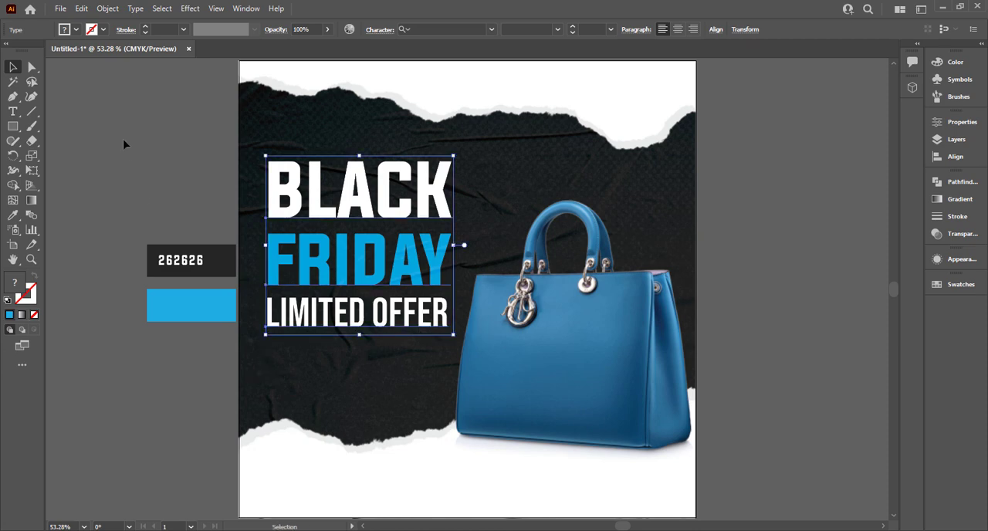
{"action": "left_click", "coordinate": [124, 145]}
- Duplicate the LIMITED OFFER line directly below itself and change the copy's text to 50
{"action": "left_click_drag", "start_coordinate": [304, 319], "coordinate": [303, 380]}
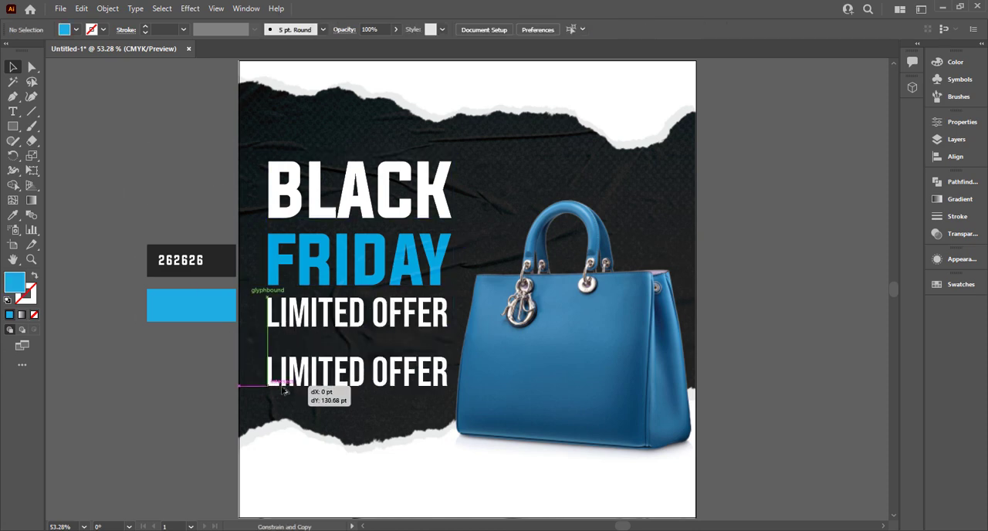
{"action": "double_click", "coordinate": [318, 382]}
{"action": "key", "text": "ctrl+a"}
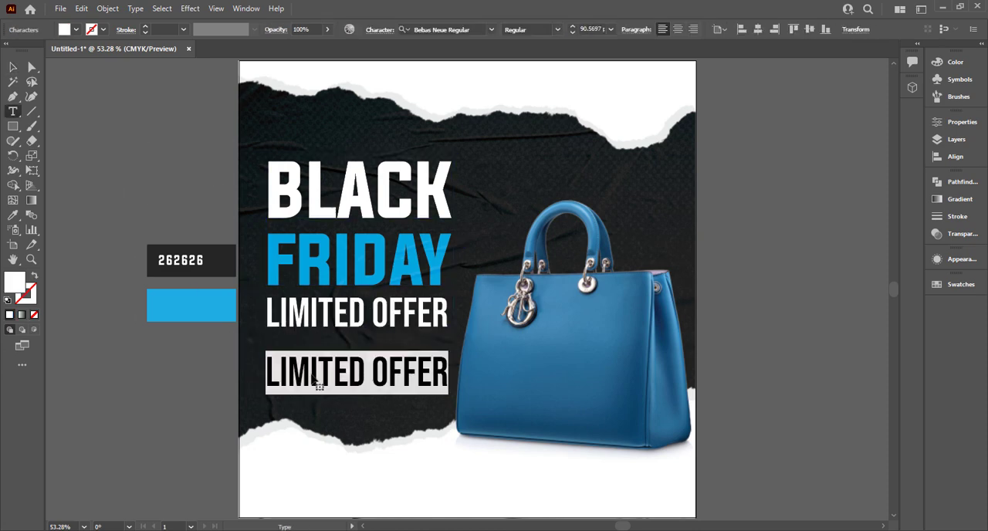
{"action": "type", "text": "40"}
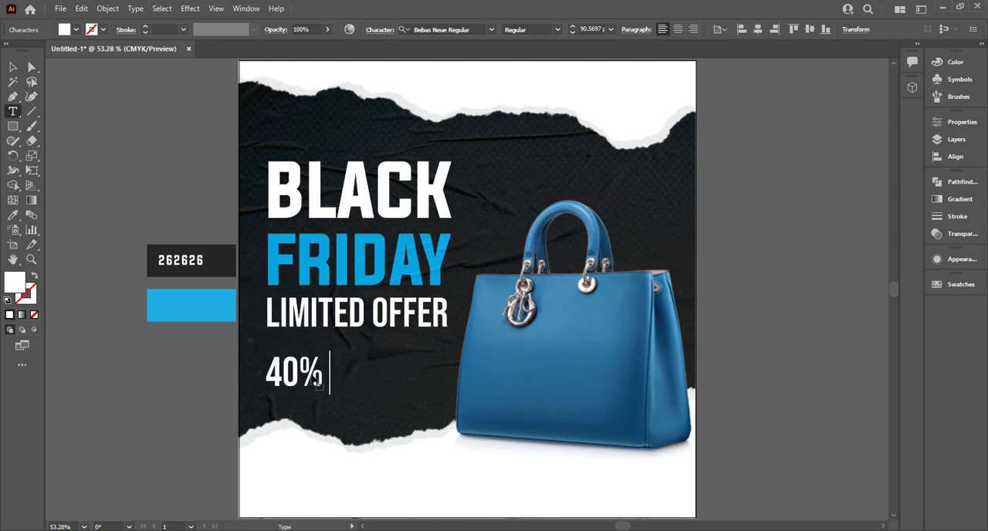
{"action": "key", "text": "ctrl+z"}
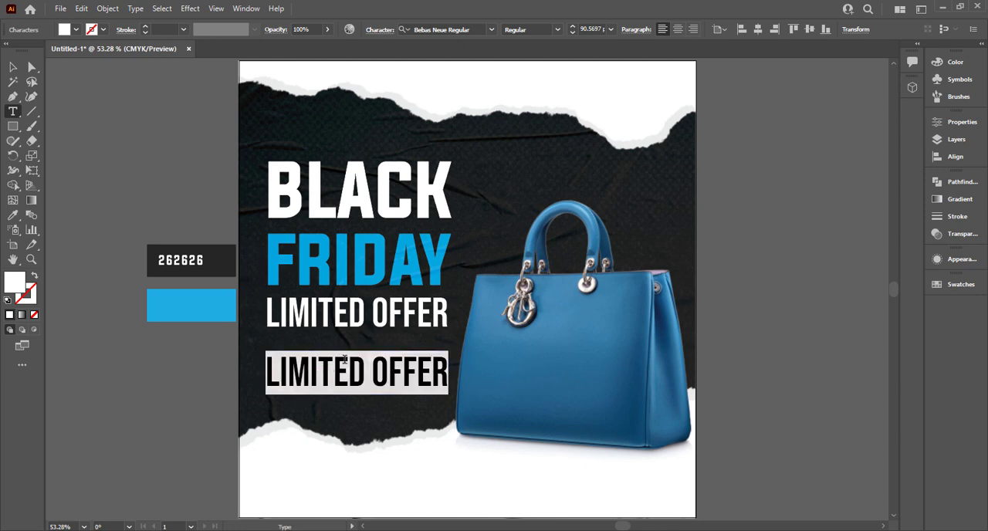
{"action": "type", "text": "50"}
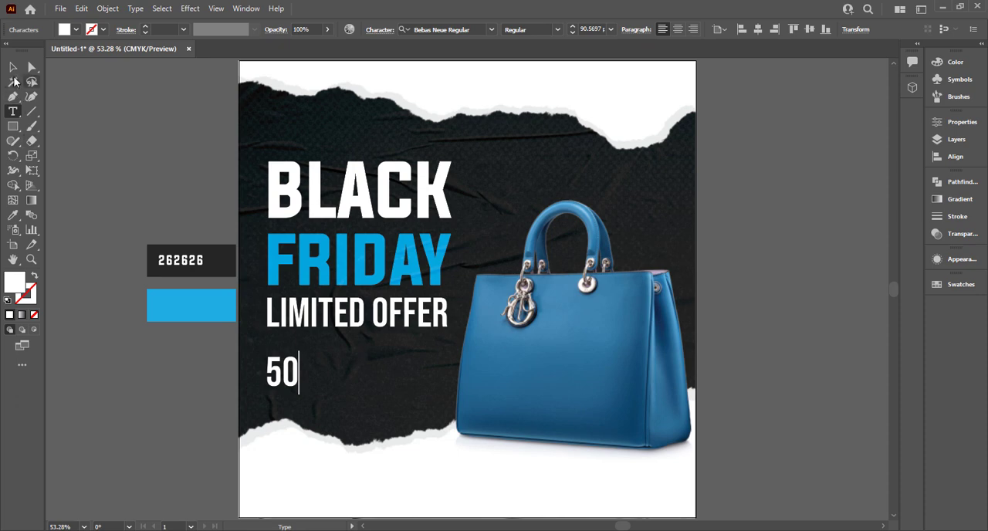
{"action": "left_click", "coordinate": [14, 68]}
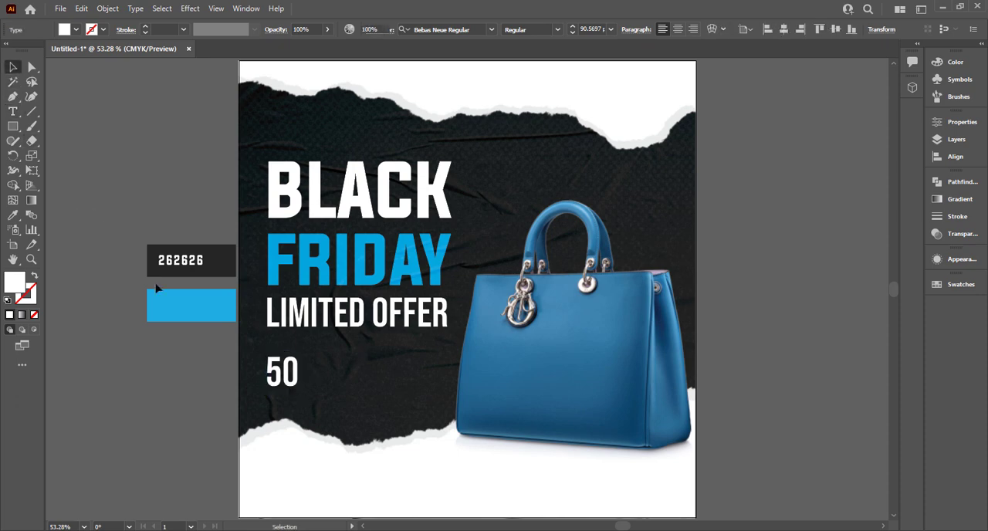
- Lock the torn-paper image along the poster's bottom edge
{"action": "left_click", "coordinate": [294, 372]}
{"action": "left_click", "coordinate": [285, 429]}
{"action": "key", "text": "ctrl+2"}
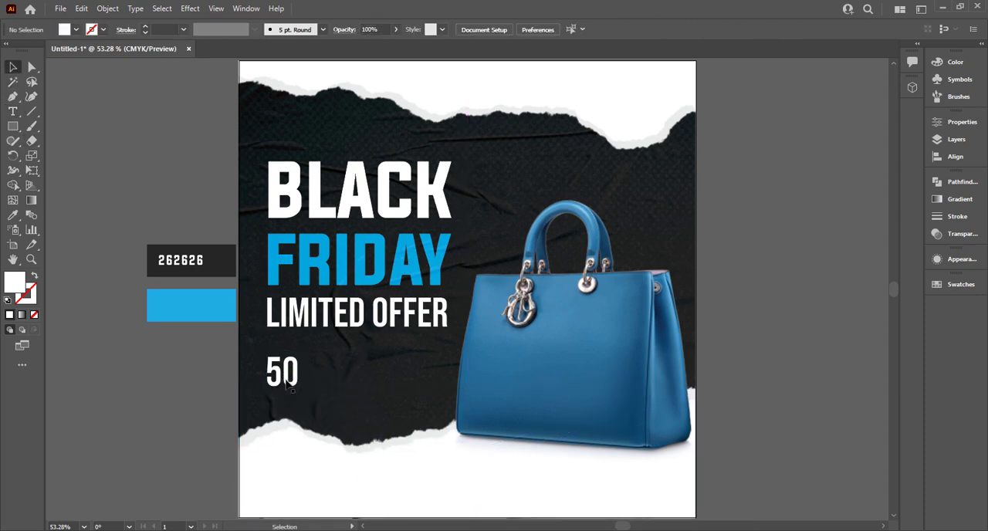
- Duplicate the 50 text to its right and change the copy's text to %
{"action": "left_click_drag", "start_coordinate": [291, 387], "coordinate": [334, 405]}
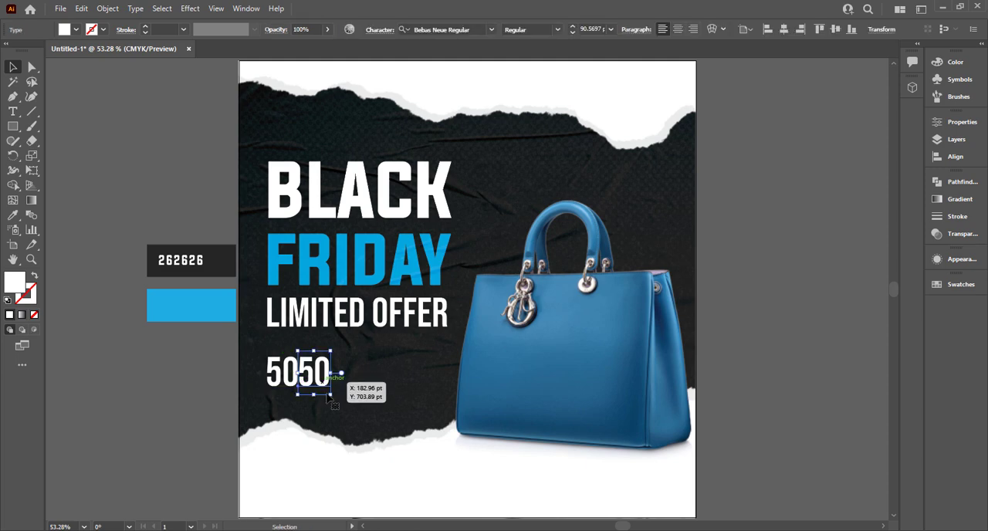
{"action": "scroll", "coordinate": [327, 395], "scroll_direction": "up", "scroll_amount": 2}
{"action": "left_click_drag", "start_coordinate": [310, 356], "coordinate": [356, 349]}
{"action": "double_click", "coordinate": [355, 354]}
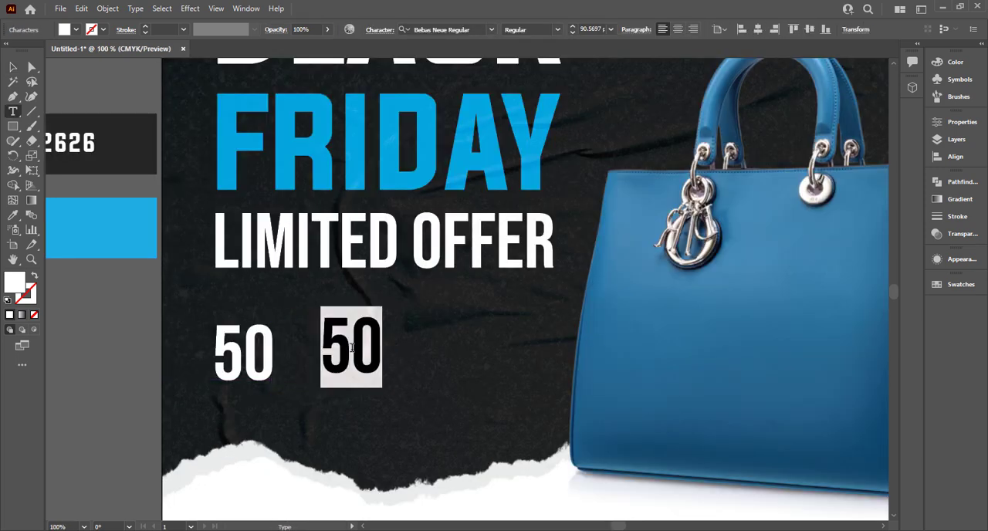
{"action": "type", "text": "%"}
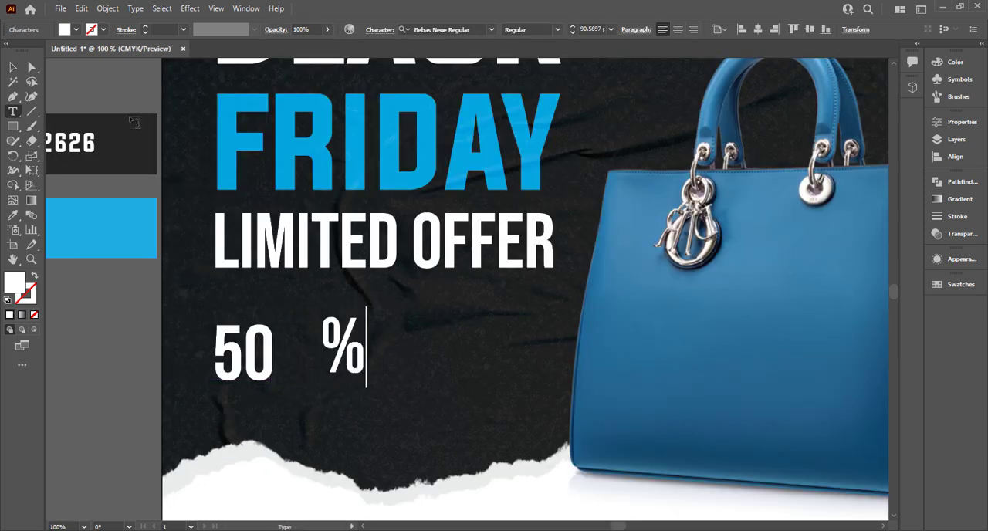
{"action": "left_click", "coordinate": [15, 68]}
- Enlarge the 50, move it just beneath LIMITED OFFER, and set the % sign against its upper right side
{"action": "left_click", "coordinate": [440, 361]}
{"action": "left_click", "coordinate": [253, 376]}
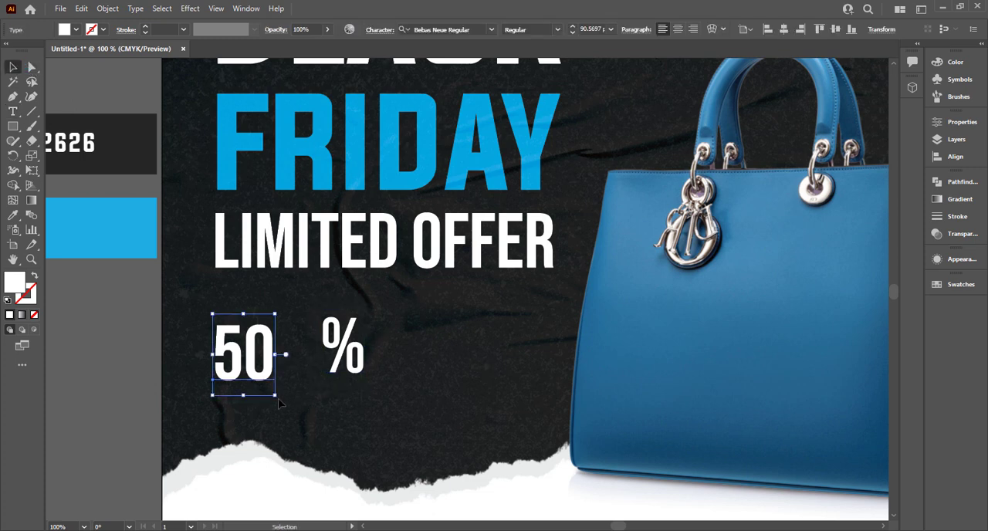
{"action": "left_click_drag", "start_coordinate": [277, 399], "coordinate": [320, 456]}
{"action": "left_click_drag", "start_coordinate": [289, 415], "coordinate": [279, 375]}
{"action": "left_click_drag", "start_coordinate": [356, 369], "coordinate": [354, 343]}
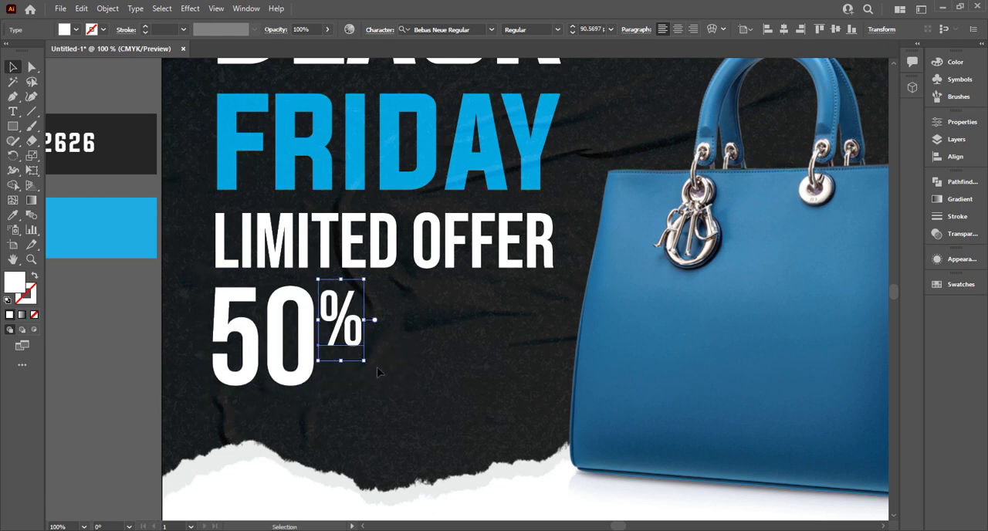
- Duplicate the % sign below itself, change the copy to OFF, and scale it down to fit beneath the sign
{"action": "left_click_drag", "start_coordinate": [351, 394], "coordinate": [350, 393]}
{"action": "double_click", "coordinate": [349, 389]}
{"action": "key", "text": "ctrl+a"}
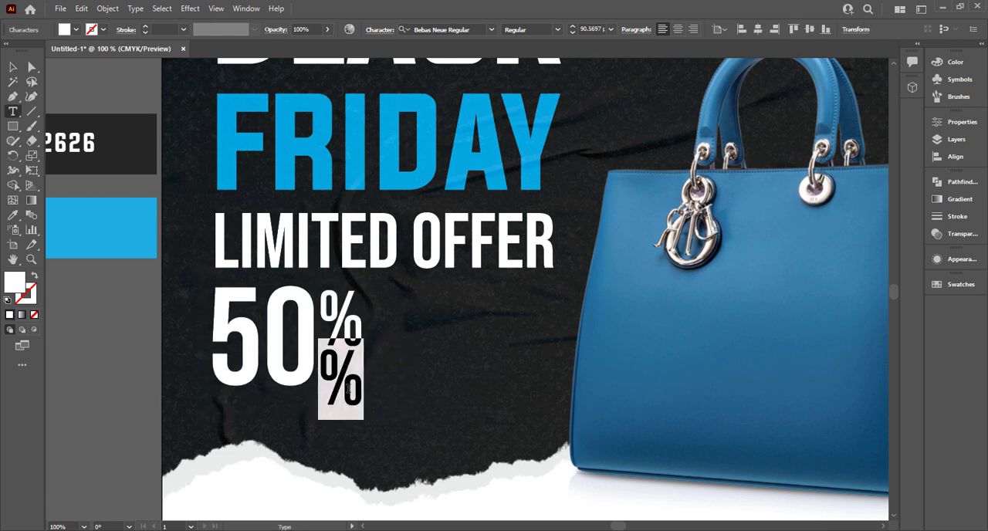
{"action": "type", "text": "OFF"}
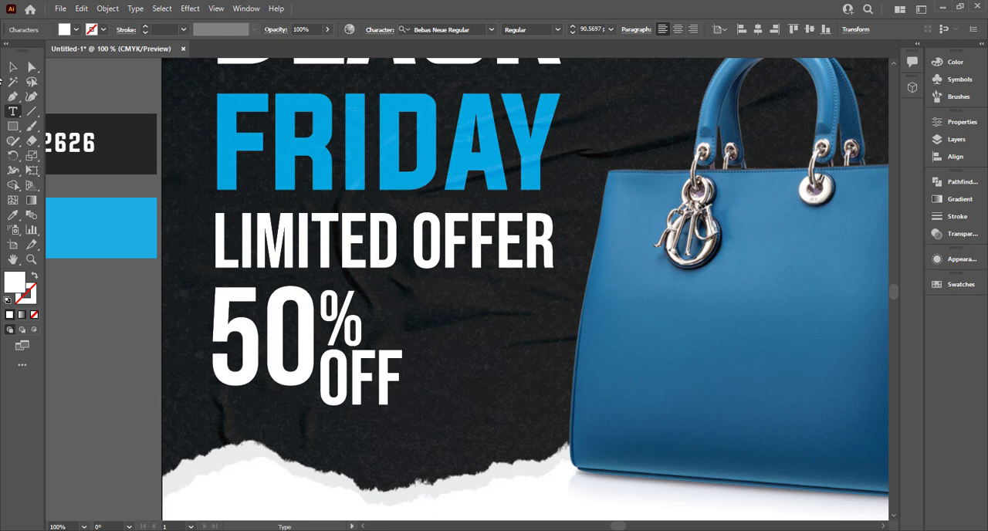
{"action": "left_click", "coordinate": [13, 68]}
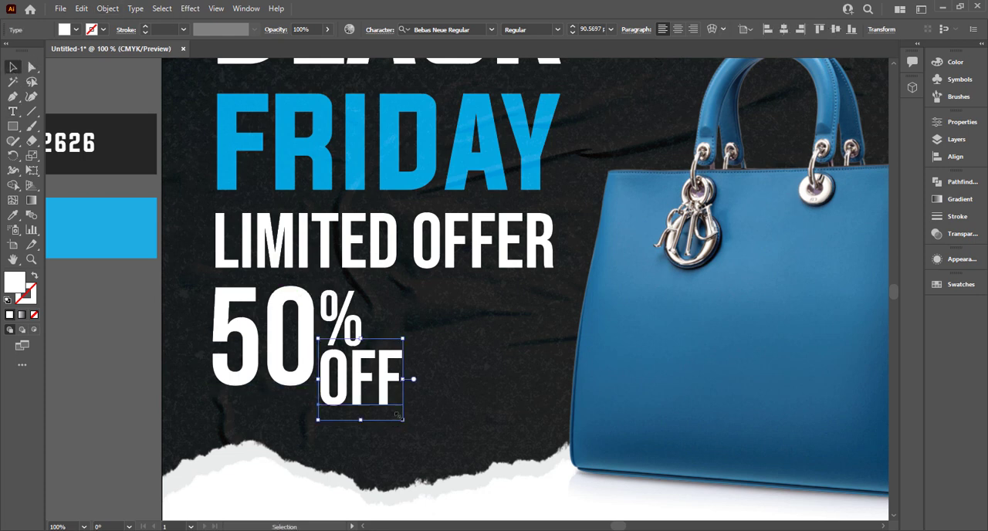
{"action": "left_click_drag", "start_coordinate": [402, 419], "coordinate": [369, 388]}
{"action": "left_click_drag", "start_coordinate": [362, 365], "coordinate": [360, 378]}
- Recolor the 50 with the blue sampled from the reference swatch beside the artboard
{"action": "left_click", "coordinate": [268, 353]}
{"action": "key", "text": "i"}
{"action": "left_click", "coordinate": [139, 228]}
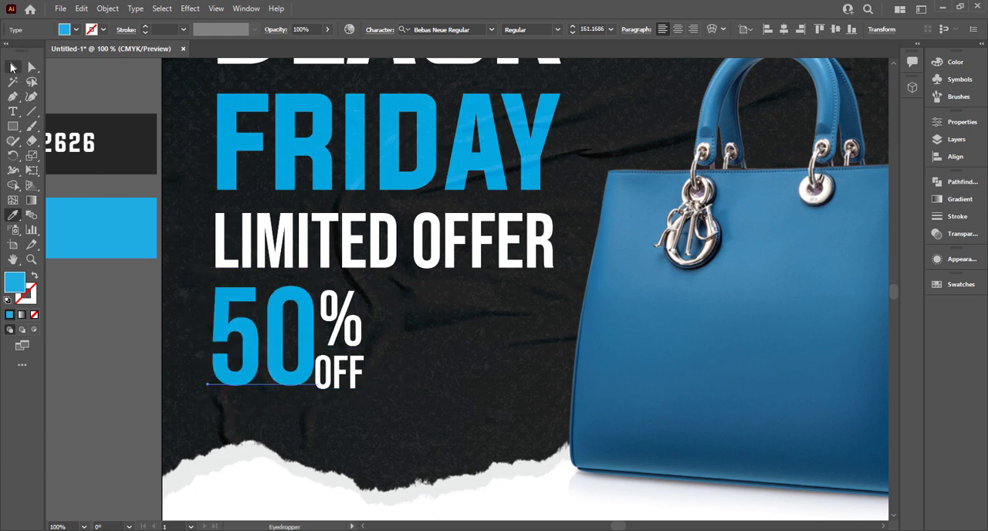
{"action": "left_click", "coordinate": [12, 68]}
- Shift the % sign and OFF slightly to the right to add space after the 50
{"action": "left_click_drag", "start_coordinate": [179, 385], "coordinate": [419, 369]}
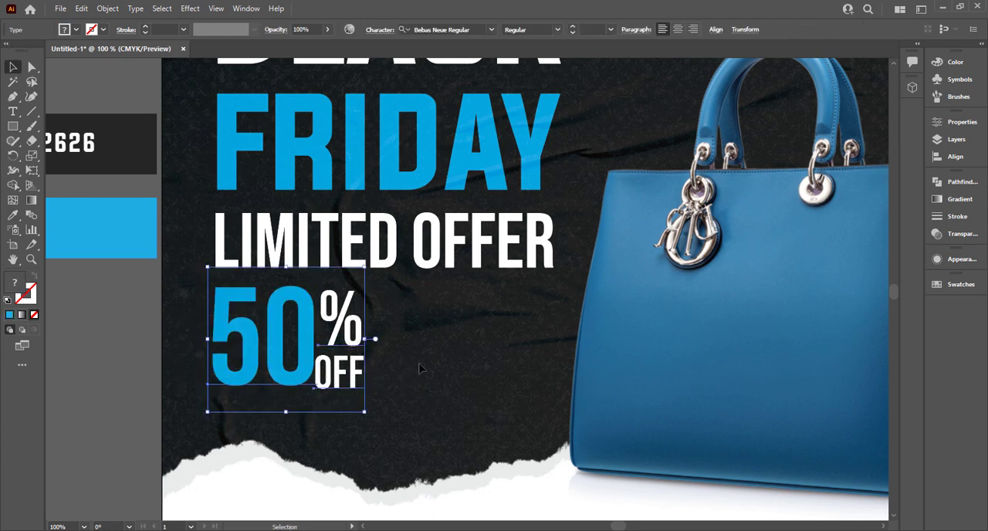
{"action": "left_click", "coordinate": [430, 357]}
{"action": "left_click_drag", "start_coordinate": [361, 378], "coordinate": [368, 378]}
{"action": "left_click", "coordinate": [379, 396]}
- Scale OFF down to the width of the % sign and align the 50% OFF block with the headline's left edge
{"action": "scroll", "coordinate": [369, 405], "scroll_direction": "up", "scroll_amount": 2}
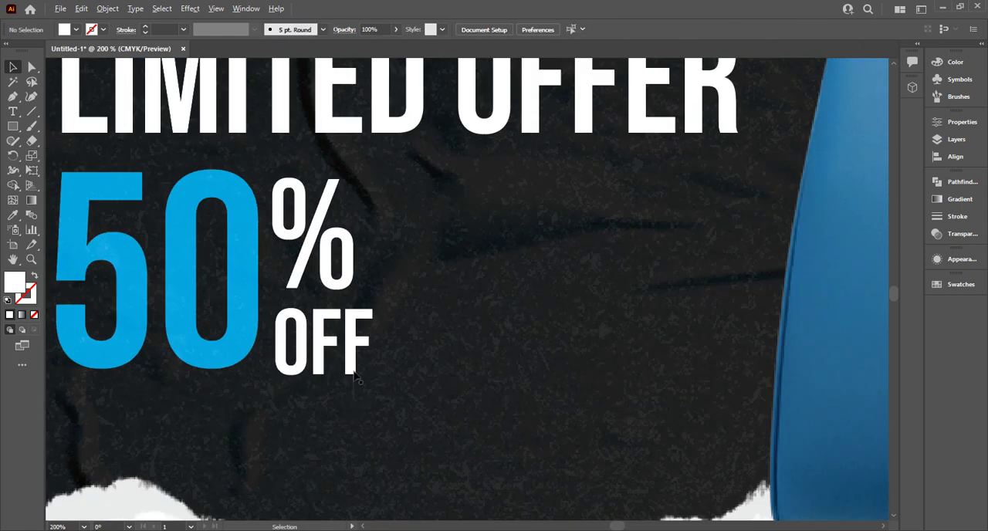
{"action": "left_click", "coordinate": [364, 368]}
{"action": "left_click_drag", "start_coordinate": [375, 394], "coordinate": [353, 370]}
{"action": "left_click", "coordinate": [409, 256]}
{"action": "left_click_drag", "start_coordinate": [214, 358], "coordinate": [316, 385]}
{"action": "key", "text": "ctrl+0"}
{"action": "left_click", "coordinate": [152, 362]}
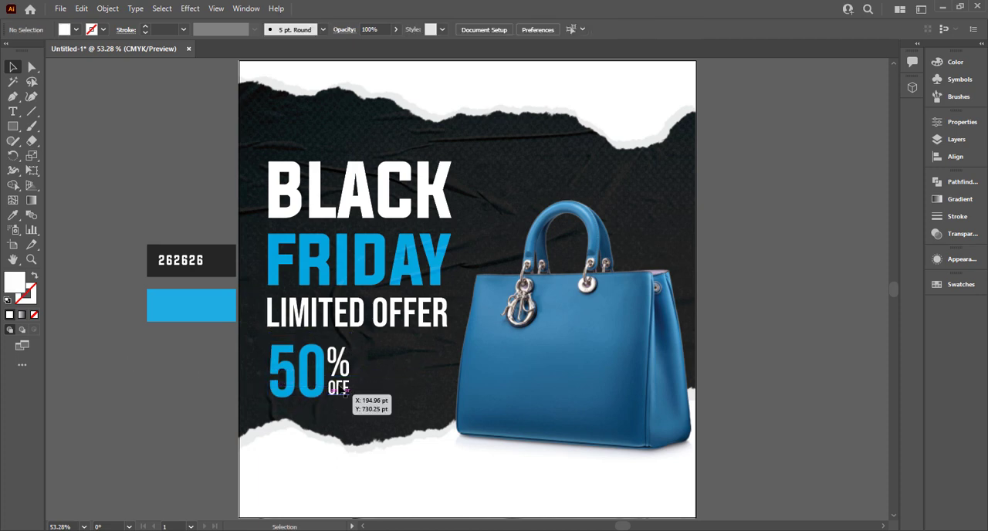
- Duplicate the LIMITED OFFER line below the 50% OFF block and change the copy to SPECIAL OFFER
{"action": "left_click_drag", "start_coordinate": [355, 324], "coordinate": [355, 419]}
{"action": "double_click", "coordinate": [355, 417]}
{"action": "key", "text": "ctrl+a"}
{"action": "type", "text": "SPECIAL"}
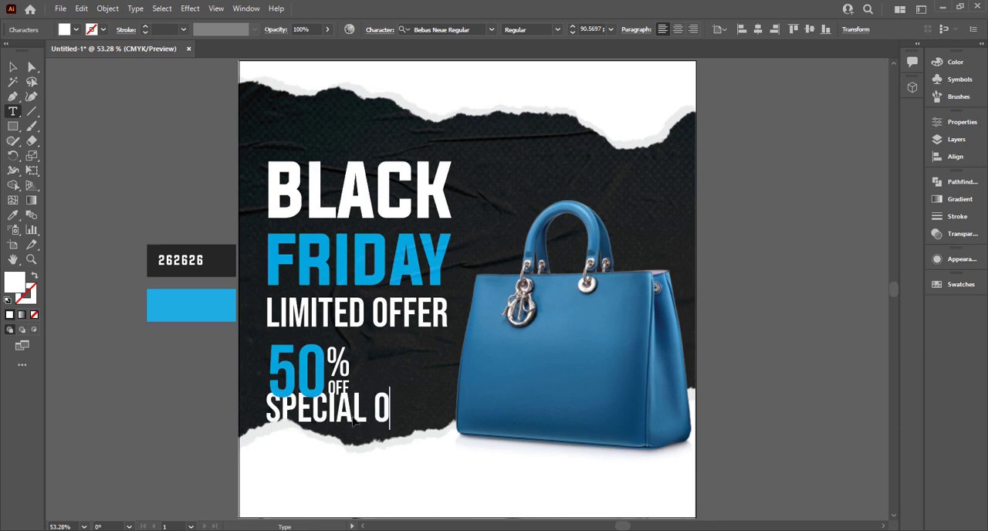
{"action": "left_click", "coordinate": [13, 68]}
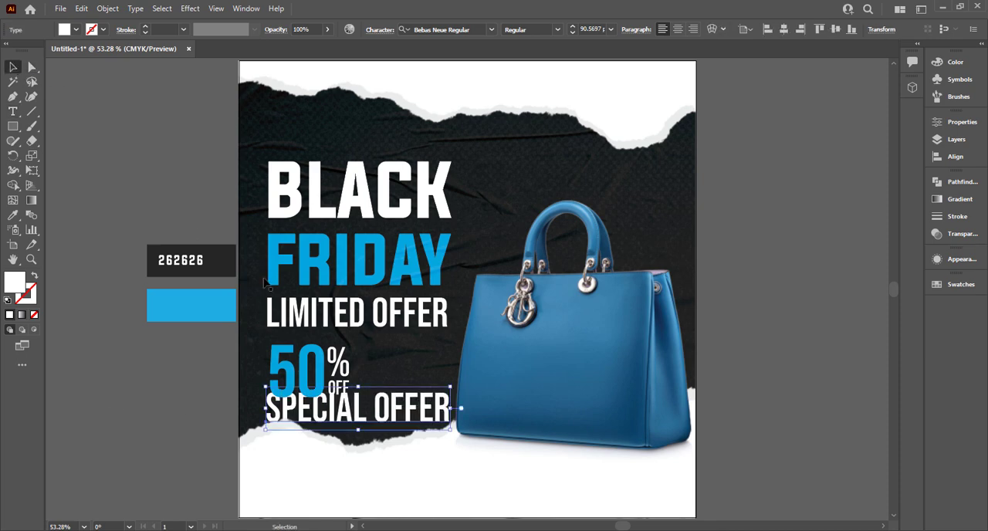
- Scale SPECIAL OFFER down, rotate it to read vertically upward, and place it beside the left edge of the 50
{"action": "left_click_drag", "start_coordinate": [451, 430], "coordinate": [298, 350]}
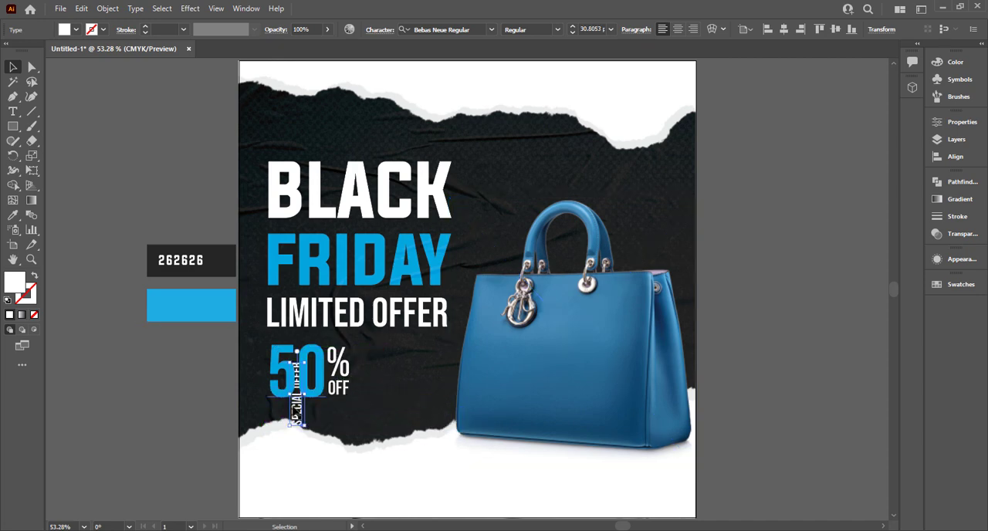
{"action": "left_click_drag", "start_coordinate": [297, 407], "coordinate": [262, 397]}
{"action": "key", "text": "ctrl+z"}
{"action": "left_click_drag", "start_coordinate": [300, 424], "coordinate": [270, 409]}
- Resize the vertical SPECIAL OFFER to the height of the 50 and align it with the numeral's top and baseline
{"action": "scroll", "coordinate": [246, 415], "scroll_direction": "up", "scroll_amount": 5}
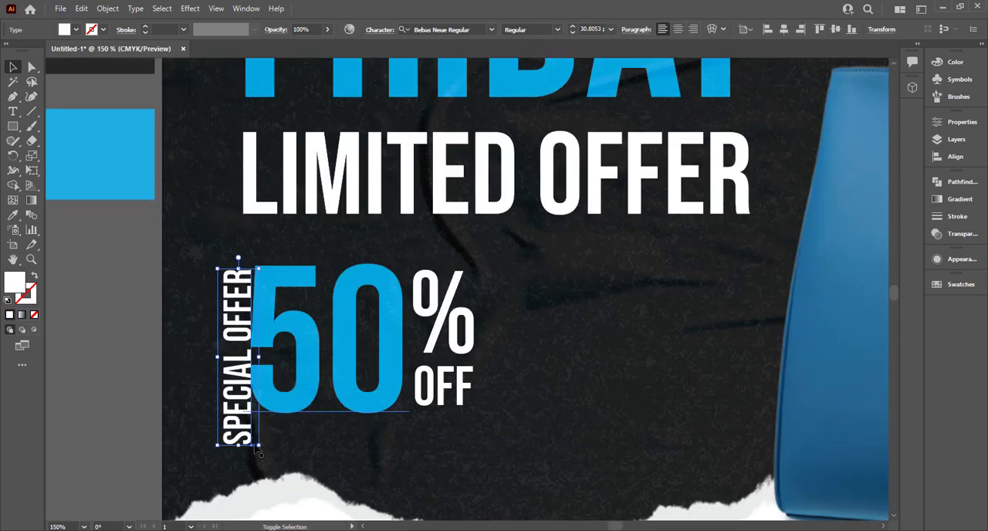
{"action": "mouse_move", "coordinate": [259, 446]}
{"action": "left_mouse_down"}
{"action": "mouse_move", "coordinate": [234, 428]}
{"action": "mouse_move", "coordinate": [251, 448]}
{"action": "left_mouse_up"}
{"action": "left_click", "coordinate": [164, 368]}
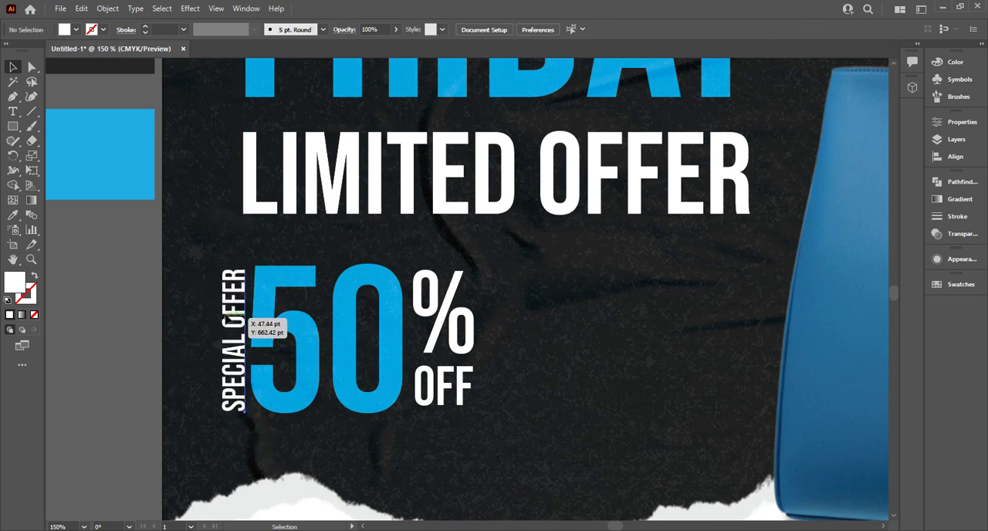
{"action": "left_click_drag", "start_coordinate": [225, 321], "coordinate": [226, 315]}
{"action": "left_click", "coordinate": [201, 352]}
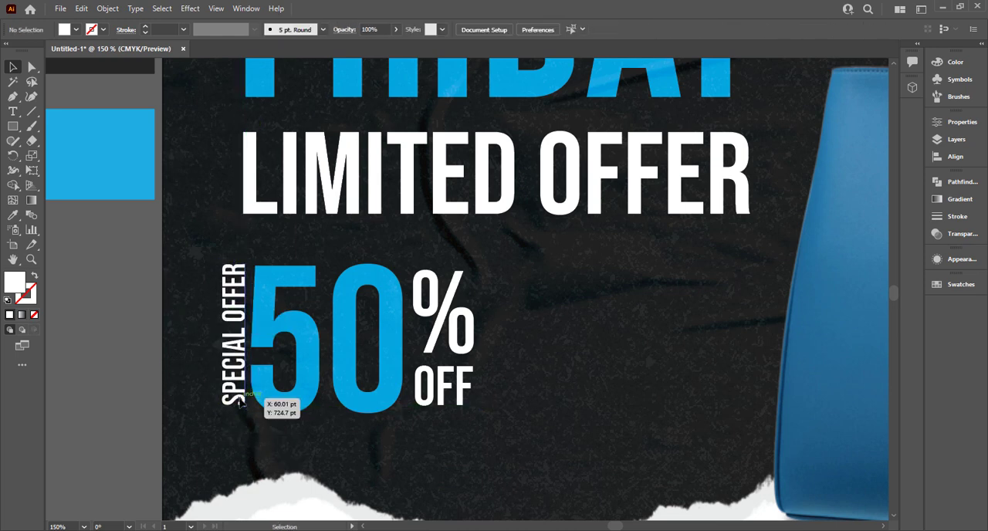
{"action": "left_click", "coordinate": [241, 400]}
{"action": "left_click_drag", "start_coordinate": [252, 407], "coordinate": [264, 412]}
- Move the SPECIAL OFFER 50% OFF block to the right and enlarge it beneath LIMITED OFFER
{"action": "left_click_drag", "start_coordinate": [181, 263], "coordinate": [456, 437]}
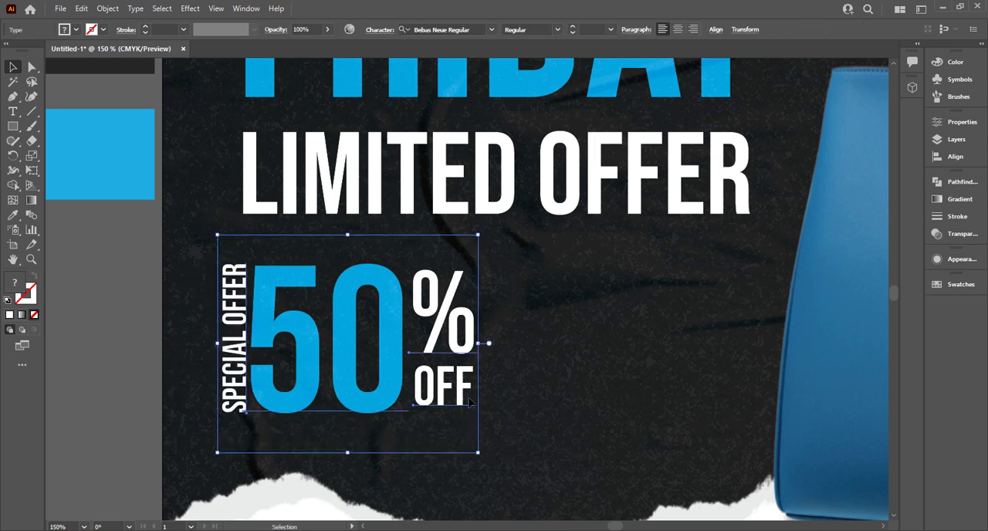
{"action": "left_click_drag", "start_coordinate": [468, 402], "coordinate": [563, 402]}
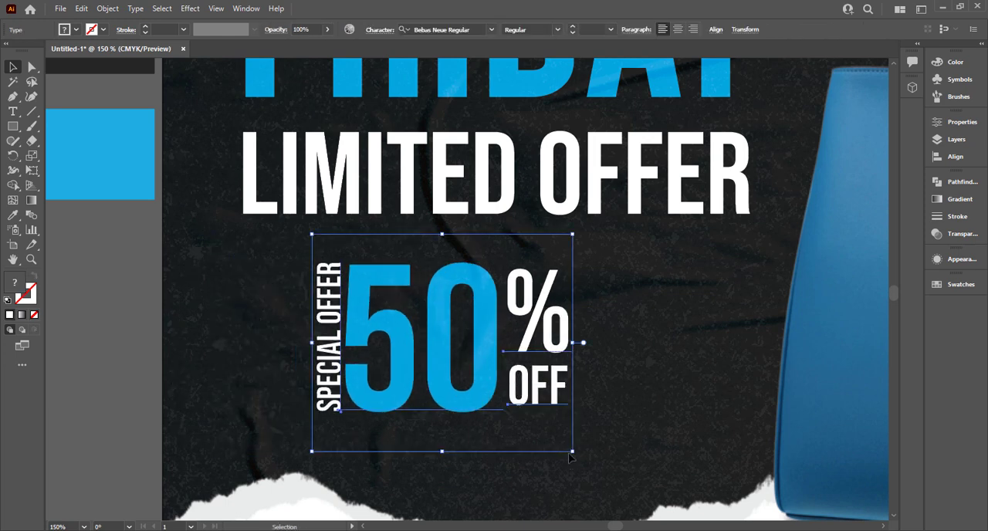
{"action": "left_click_drag", "start_coordinate": [583, 464], "coordinate": [620, 496]}
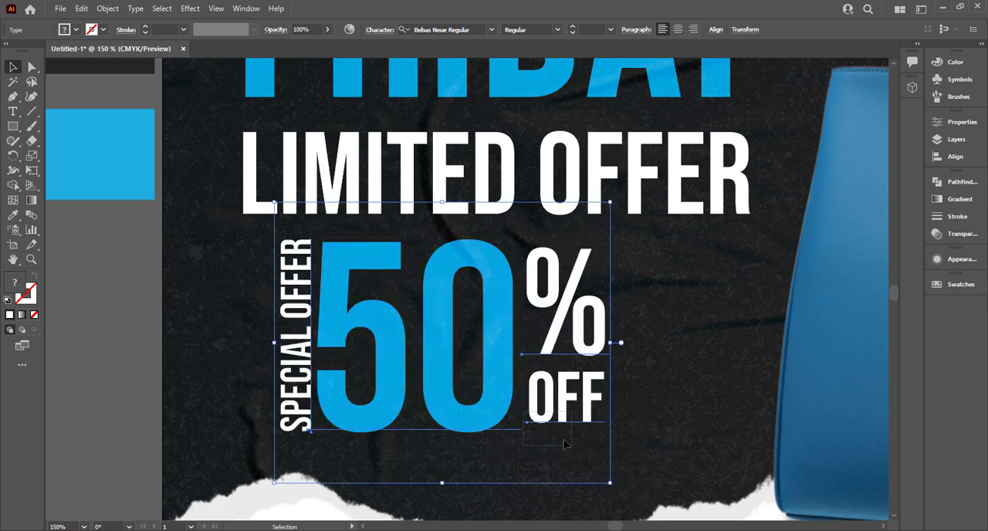
{"action": "left_click_drag", "start_coordinate": [564, 439], "coordinate": [571, 445]}
{"action": "left_click_drag", "start_coordinate": [668, 283], "coordinate": [253, 422]}
{"action": "left_click_drag", "start_coordinate": [485, 397], "coordinate": [518, 419]}
{"action": "key", "text": "ctrl+0"}
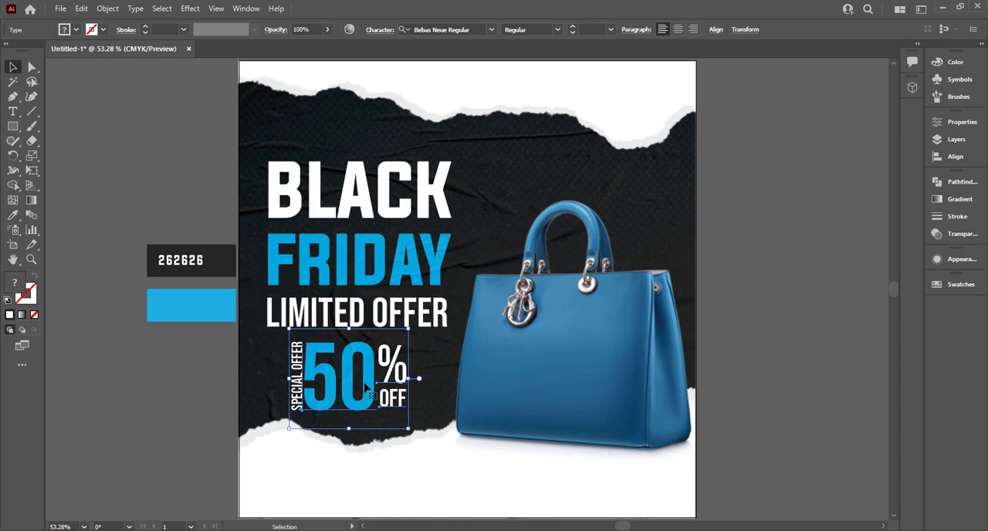
- Lower the discount block to clear LIMITED OFFER, group its texts, and center the group beneath the headline
{"action": "left_click_drag", "start_coordinate": [367, 384], "coordinate": [385, 391]}
{"action": "left_click", "coordinate": [141, 372]}
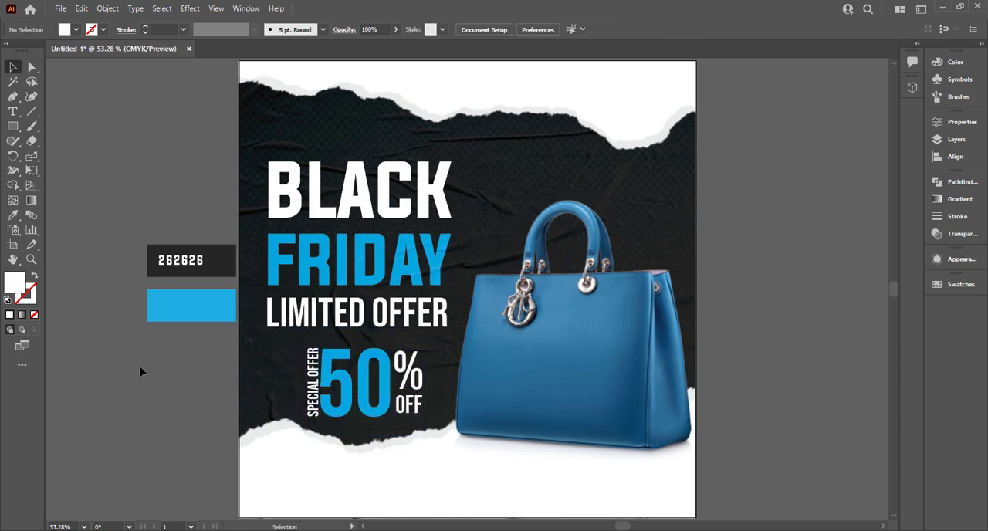
{"action": "left_click", "coordinate": [421, 411]}
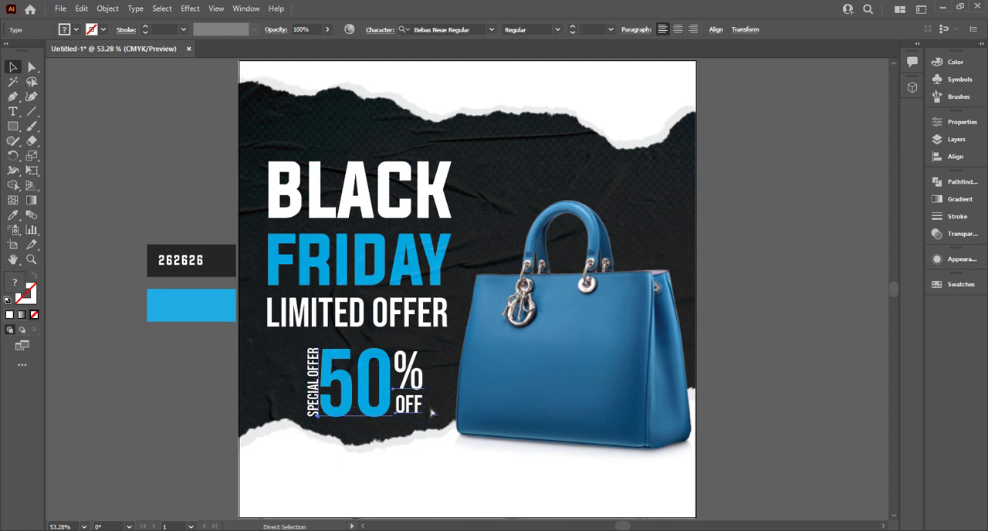
{"action": "left_click_drag", "start_coordinate": [380, 403], "coordinate": [370, 404]}
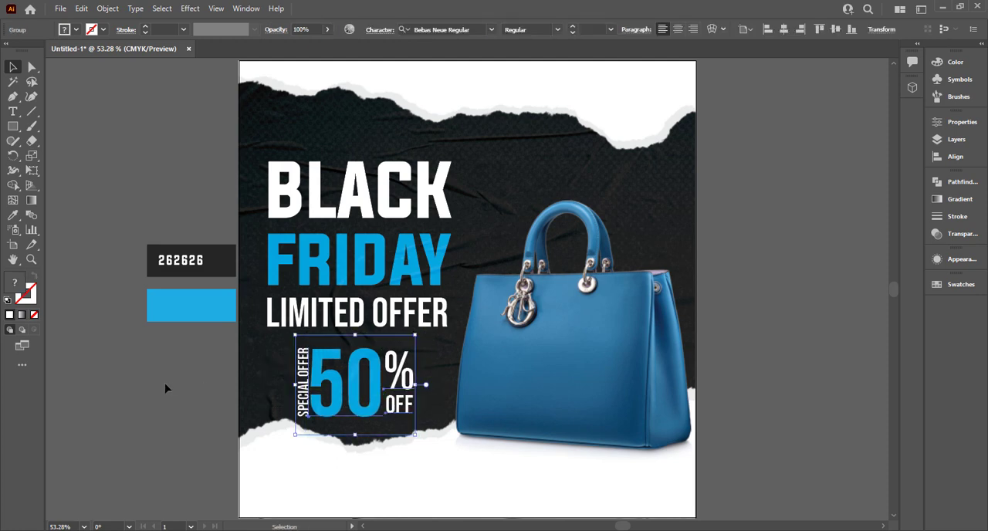
{"action": "left_click", "coordinate": [165, 386]}
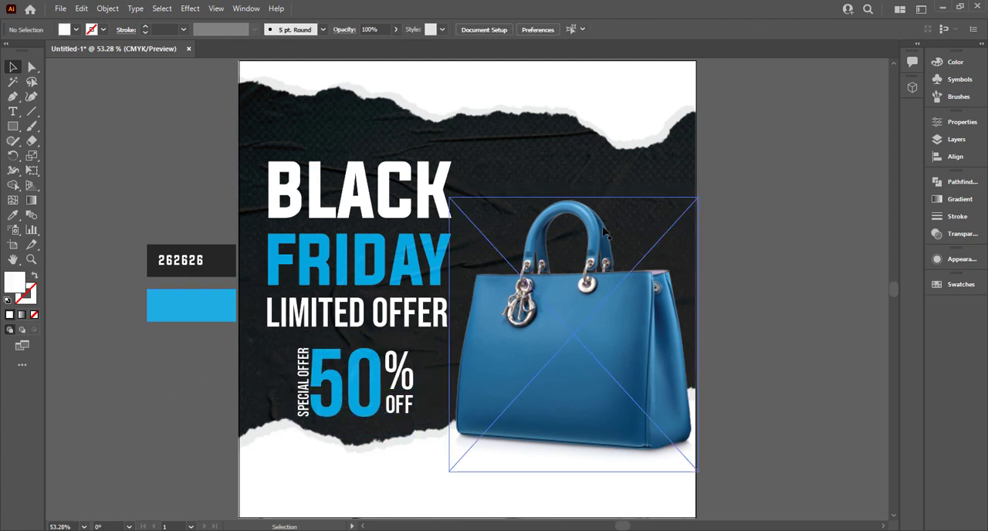
- Draw a circle about 424 pt wide to the right of the artboard and fill it with a radial gradient, black center to white edge
{"action": "left_click_drag", "start_coordinate": [756, 243], "coordinate": [323, 224]}
{"action": "left_click_drag", "start_coordinate": [14, 128], "coordinate": [55, 159]}
{"action": "left_click_drag", "start_coordinate": [593, 179], "coordinate": [779, 362]}
{"action": "left_click", "coordinate": [959, 198]}
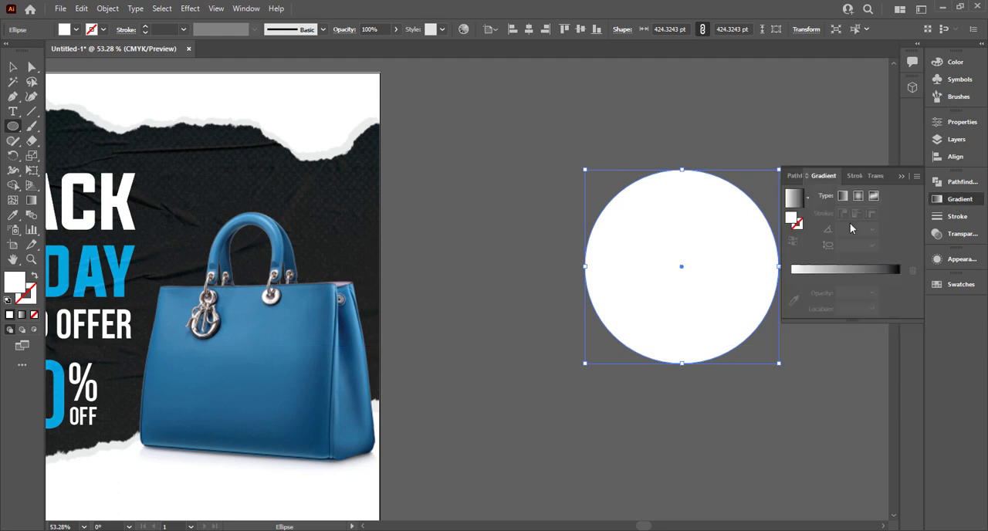
{"action": "left_click", "coordinate": [793, 220]}
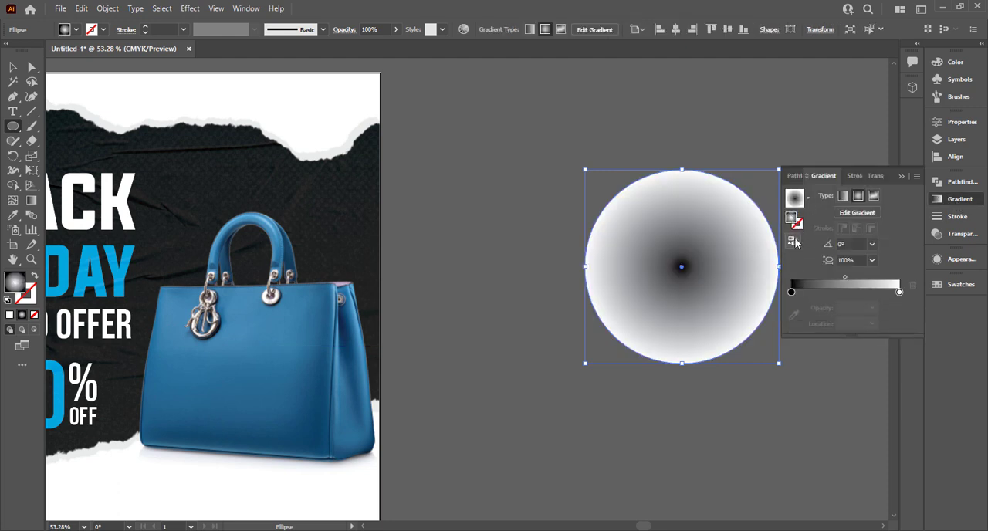
{"action": "left_click", "coordinate": [792, 237]}
- Try a Color Halftone effect on the gradient circle with a 25-pixel maximum radius and all four channel angles at 45
{"action": "left_click", "coordinate": [190, 9]}
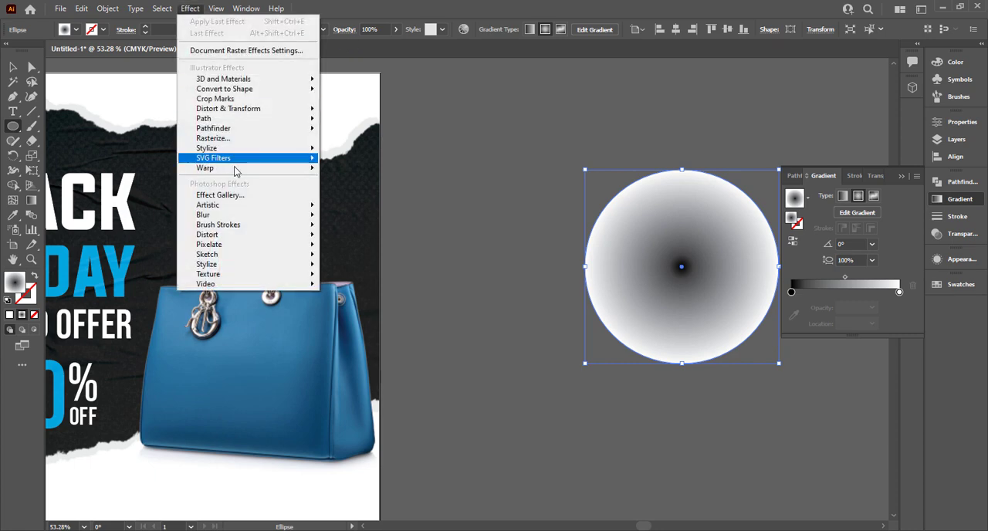
{"action": "mouse_move", "coordinate": [257, 230]}
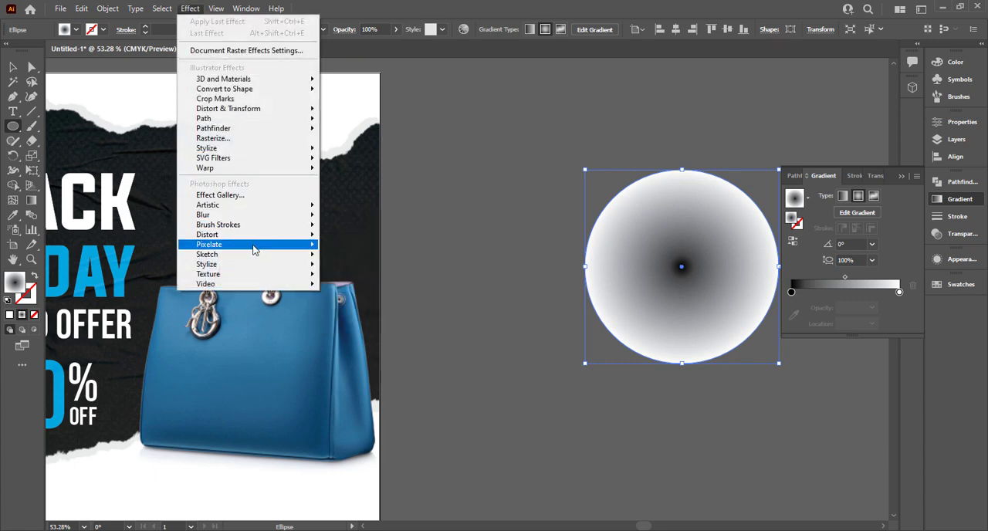
{"action": "mouse_move", "coordinate": [254, 248]}
{"action": "left_click", "coordinate": [361, 248]}
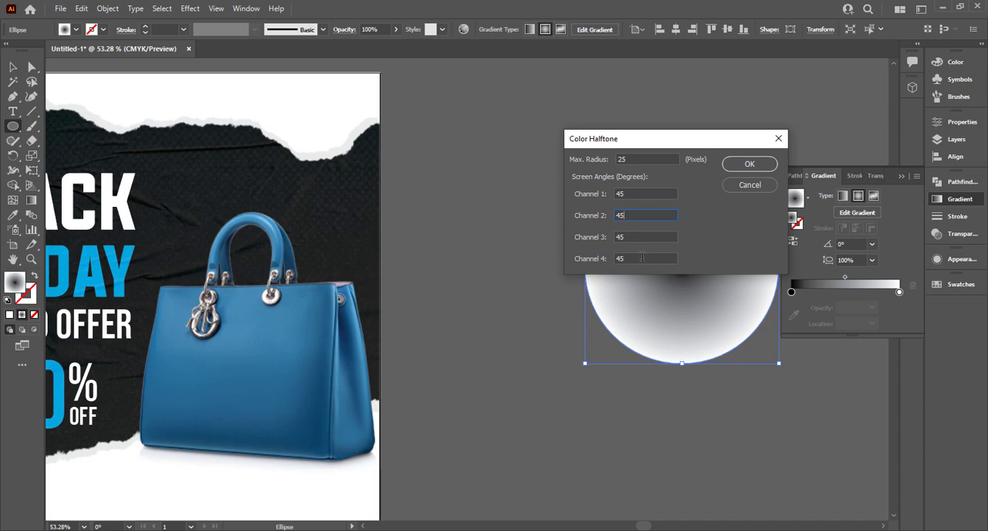
{"action": "left_click", "coordinate": [759, 162]}
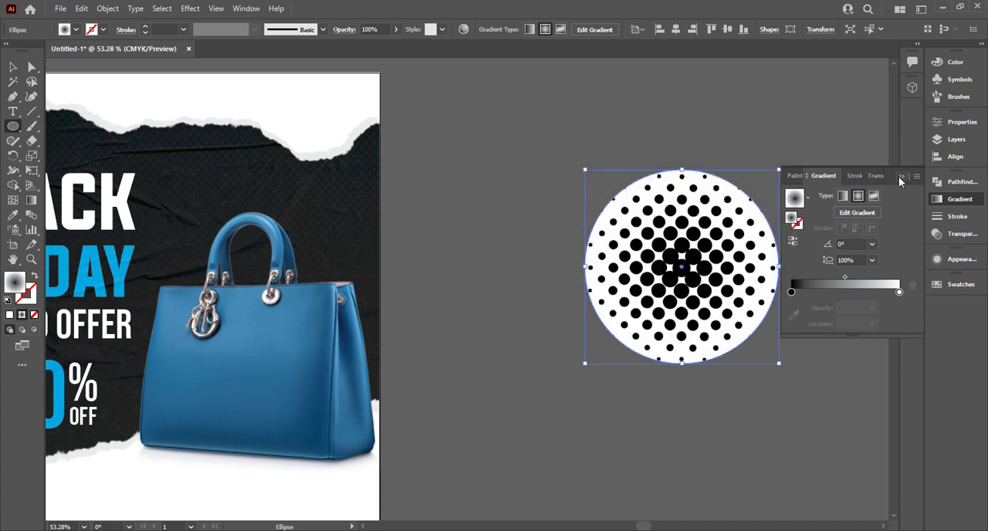
{"action": "key", "text": "ctrl+z"}
- Apply Color Halftone to the gradient circle with a 15-pixel maximum radius and all four channel angles at 45
{"action": "left_click", "coordinate": [190, 9]}
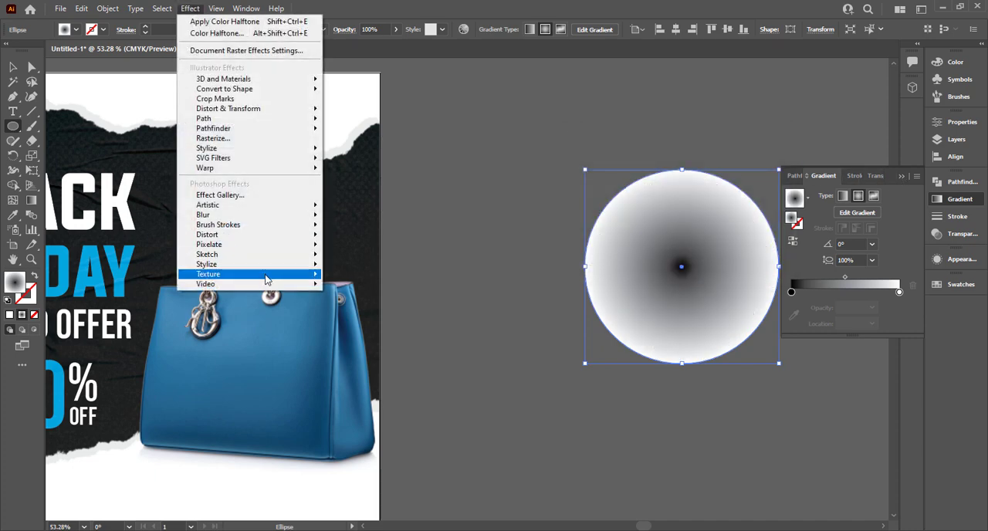
{"action": "mouse_move", "coordinate": [261, 248]}
{"action": "left_click", "coordinate": [363, 246]}
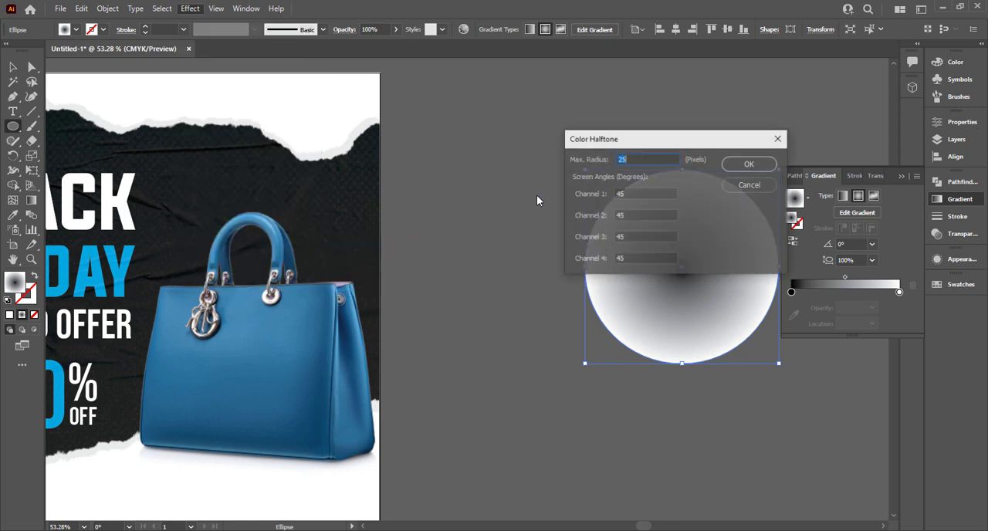
{"action": "type", "text": "15"}
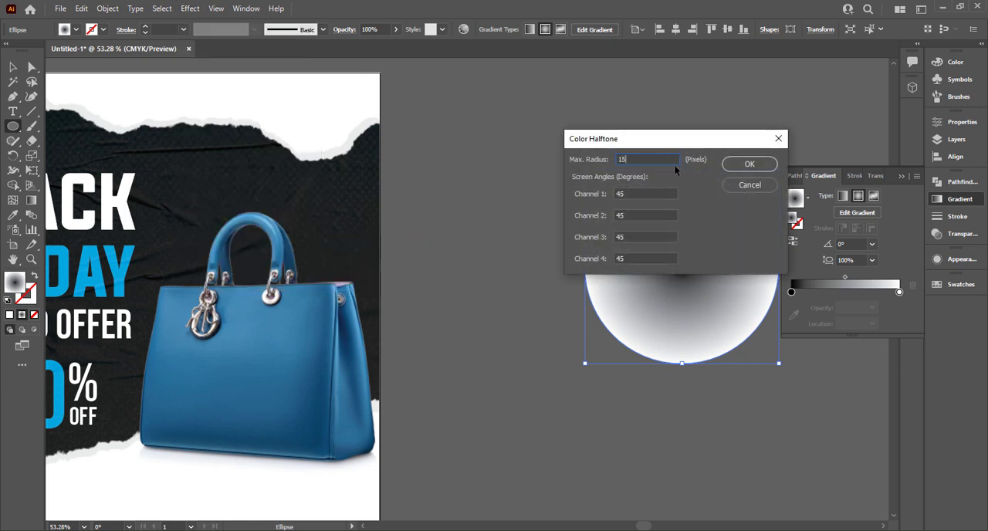
{"action": "left_click", "coordinate": [746, 164]}
{"action": "left_click", "coordinate": [902, 177]}
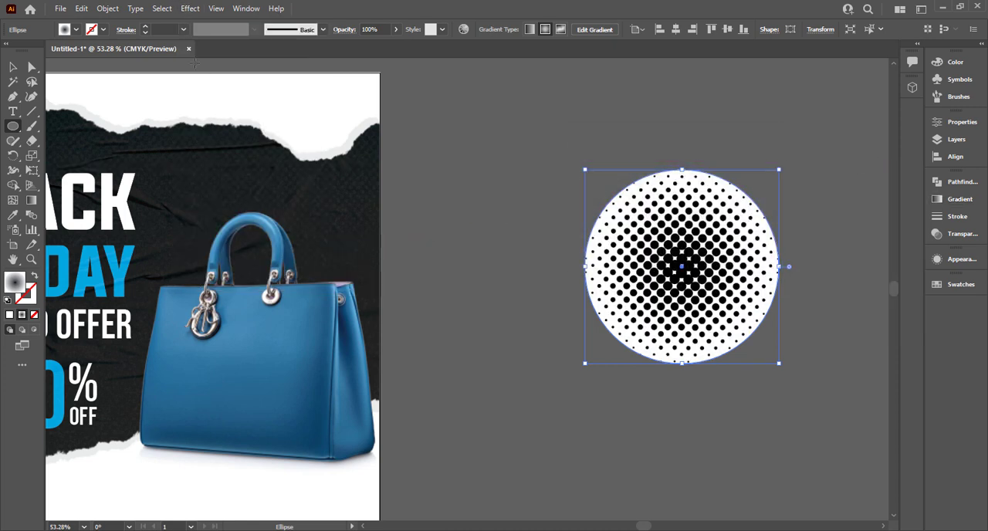
- Expand the halftone circle's appearance, image trace it with the default preset, and expand the tracing into paths
{"action": "left_click", "coordinate": [101, 11]}
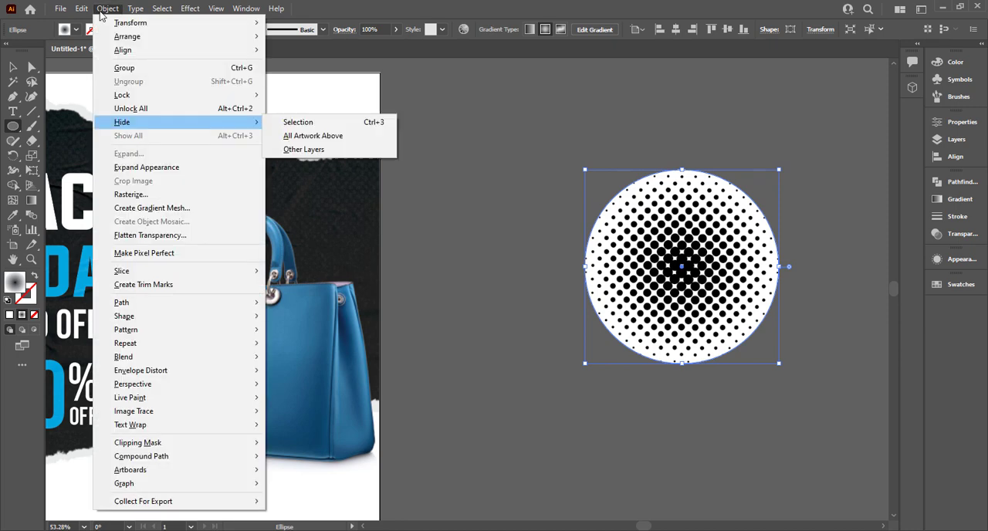
{"action": "left_click", "coordinate": [154, 166]}
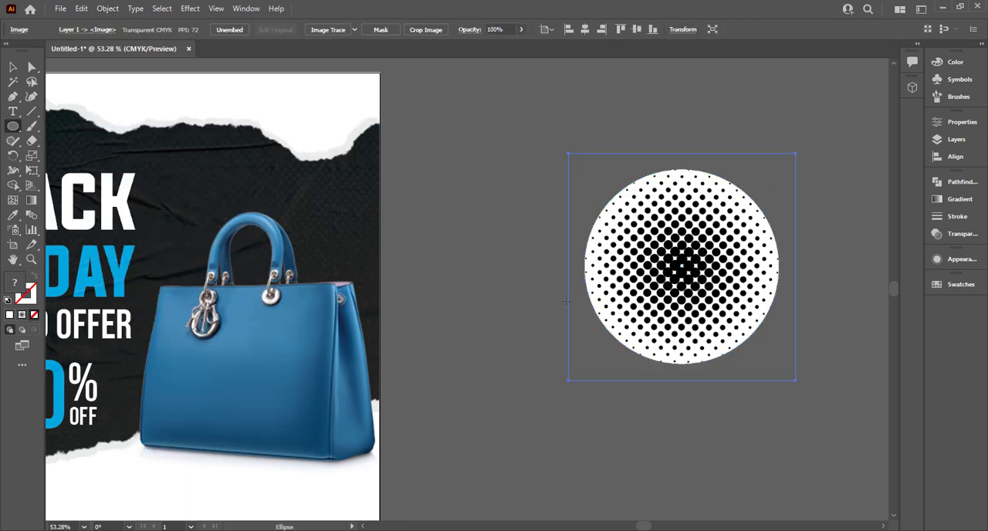
{"action": "left_click", "coordinate": [327, 31]}
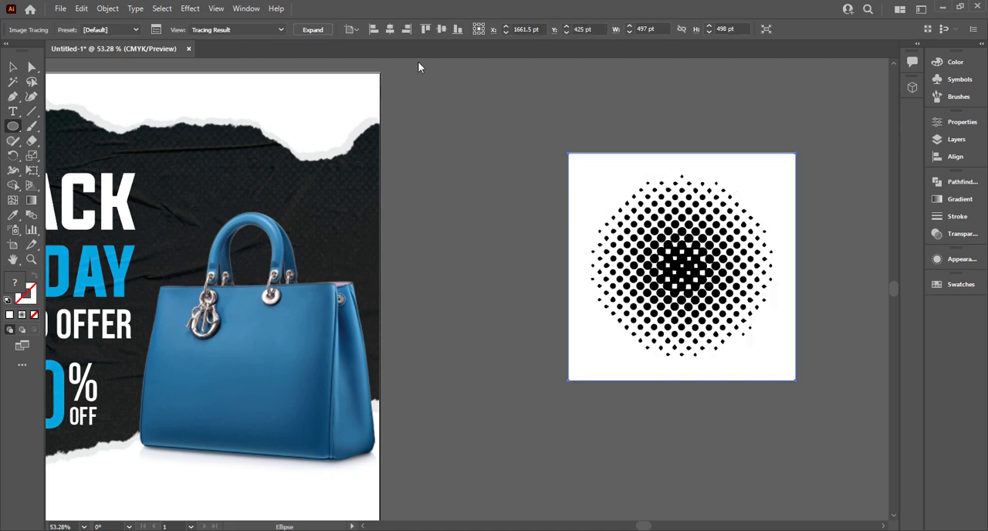
{"action": "left_click", "coordinate": [312, 29]}
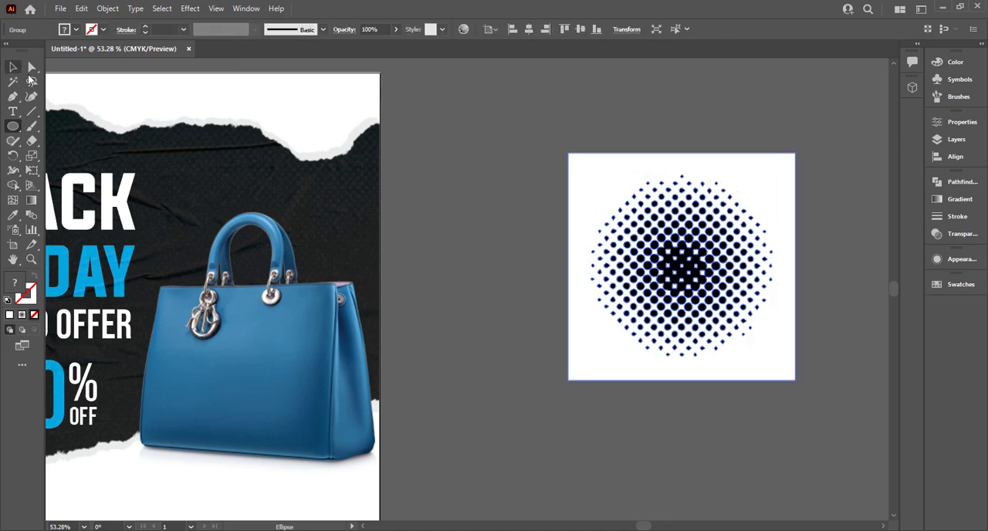
- Ungroup the traced halftone and delete the white square behind the dots
{"action": "right_click", "coordinate": [634, 217]}
{"action": "left_click", "coordinate": [691, 325]}
{"action": "left_click", "coordinate": [616, 366]}
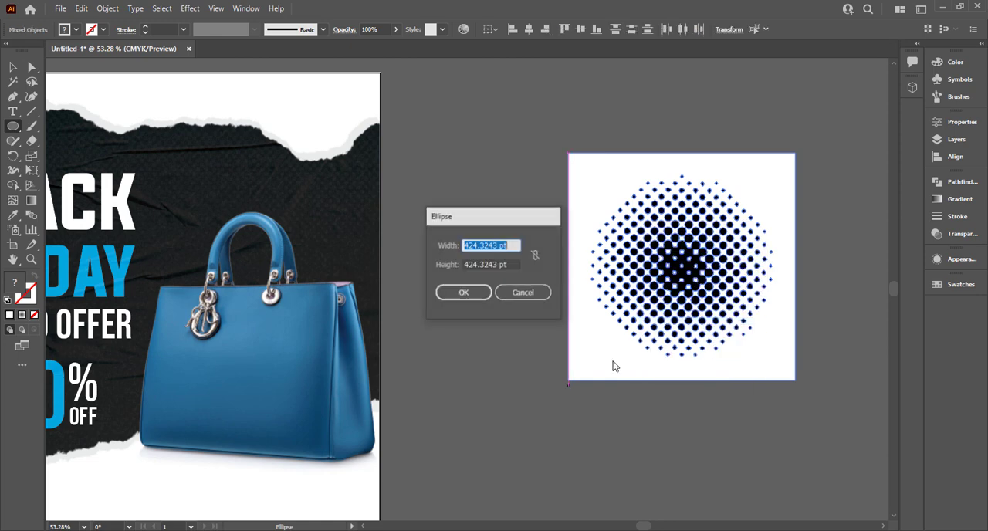
{"action": "key", "text": "Escape"}
{"action": "left_click", "coordinate": [12, 70]}
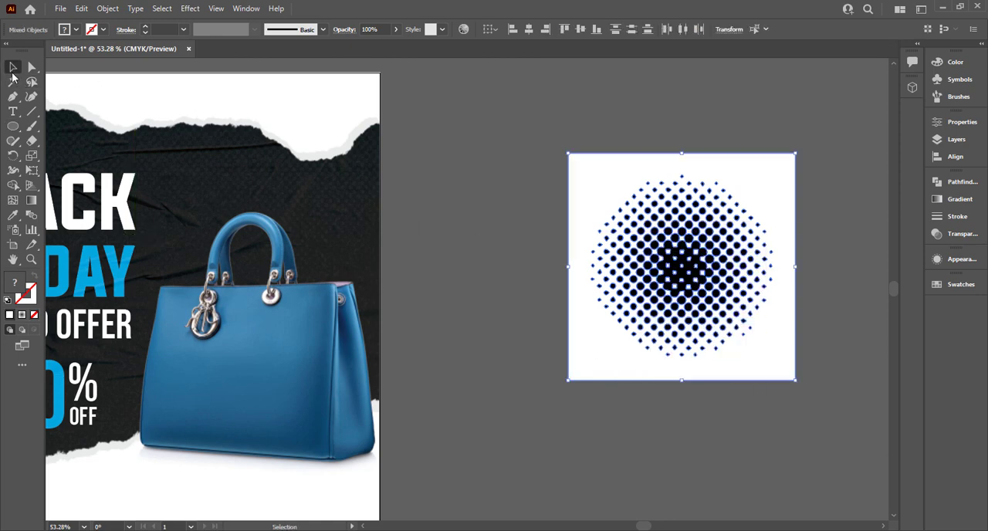
{"action": "left_click", "coordinate": [582, 342]}
{"action": "key", "text": "Delete"}
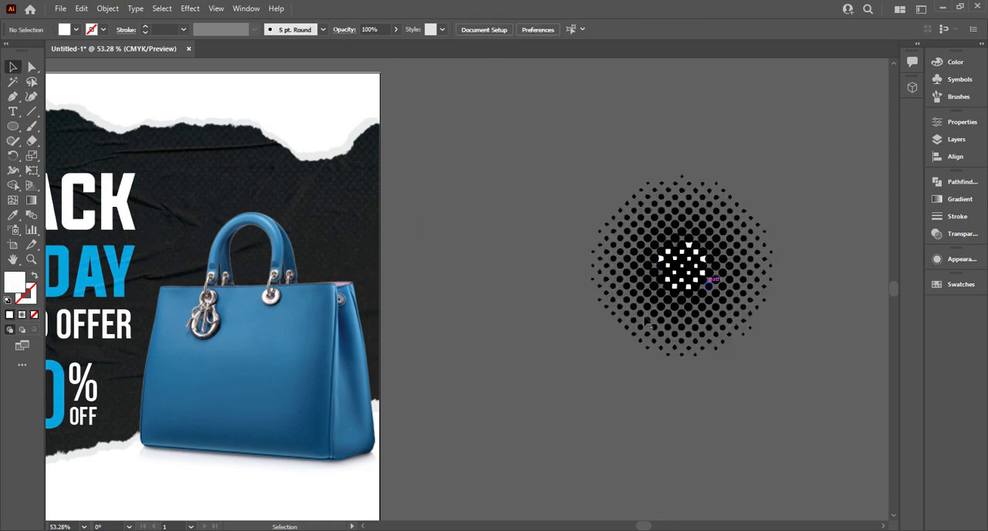
- Select most of the white shapes inside the halftone's dark center and delete them together
{"action": "left_click", "coordinate": [647, 316]}
{"action": "scroll", "coordinate": [699, 283], "scroll_direction": "up", "scroll_amount": 4}
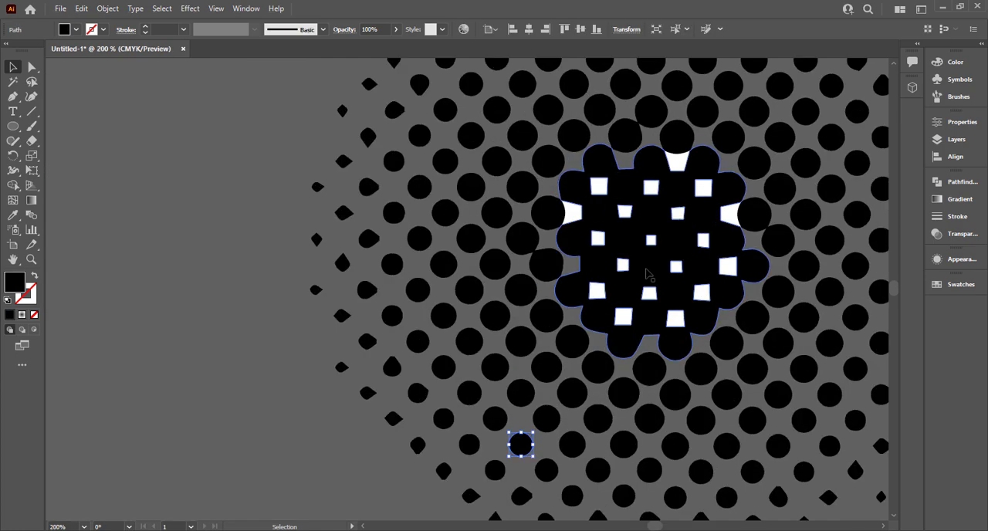
{"action": "left_click", "coordinate": [596, 292]}
{"action": "left_click", "coordinate": [597, 238], "text": "shift"}
{"action": "left_click", "coordinate": [572, 213], "text": "shift"}
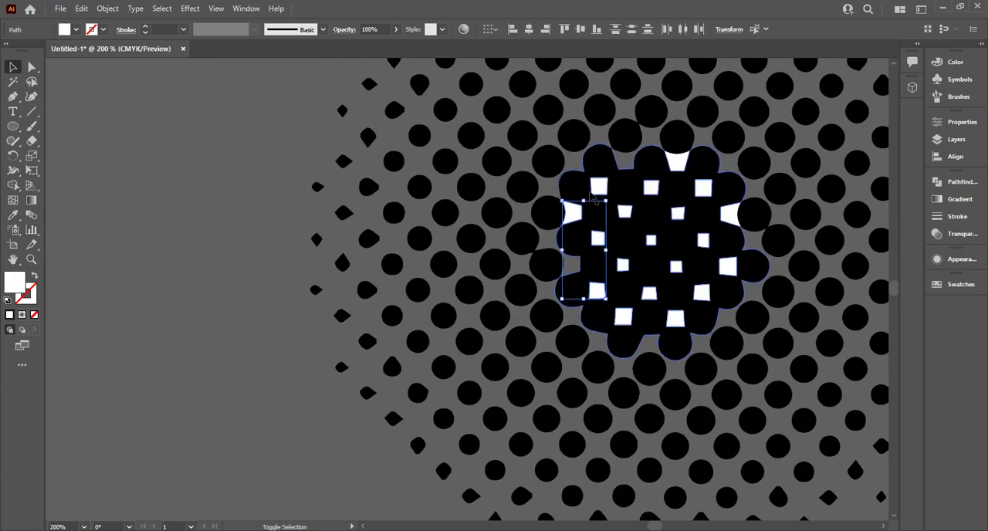
{"action": "left_click", "coordinate": [598, 190], "text": "shift"}
{"action": "left_click", "coordinate": [622, 213], "text": "shift"}
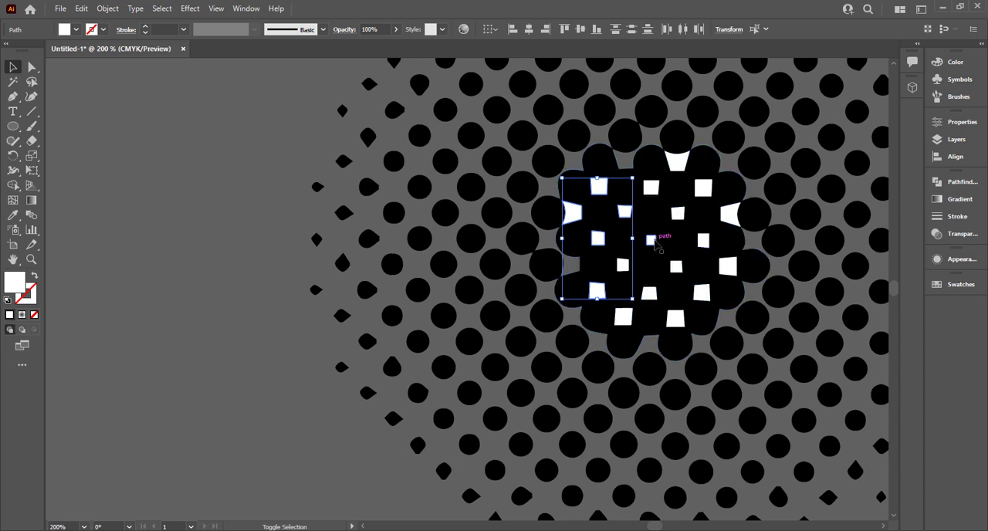
{"action": "left_click", "coordinate": [703, 243], "text": "shift"}
{"action": "left_click", "coordinate": [731, 216], "text": "shift"}
{"action": "left_click", "coordinate": [705, 191], "text": "shift"}
{"action": "left_click", "coordinate": [678, 163], "text": "shift"}
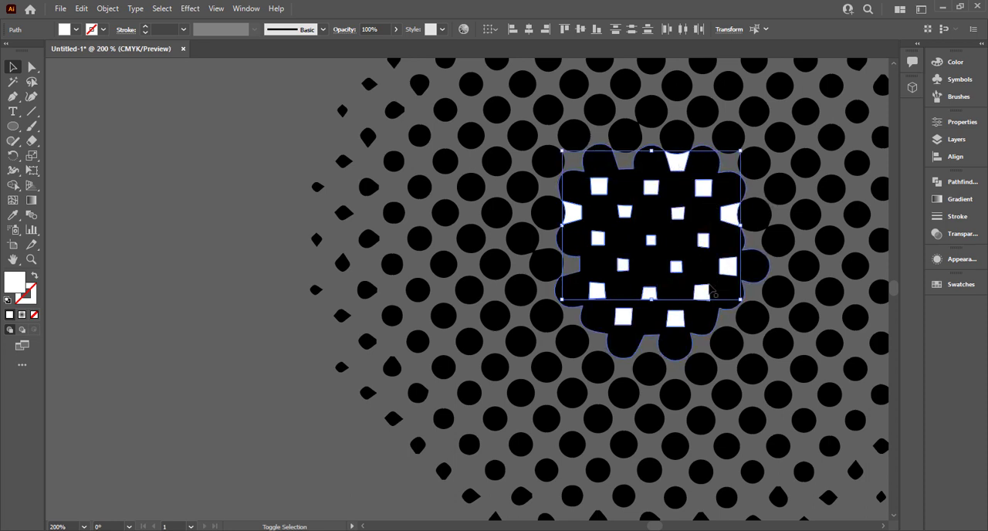
{"action": "left_click", "coordinate": [702, 292], "text": "shift"}
{"action": "left_click", "coordinate": [674, 317], "text": "shift"}
{"action": "left_click", "coordinate": [625, 317], "text": "shift"}
{"action": "key", "text": "Delete"}
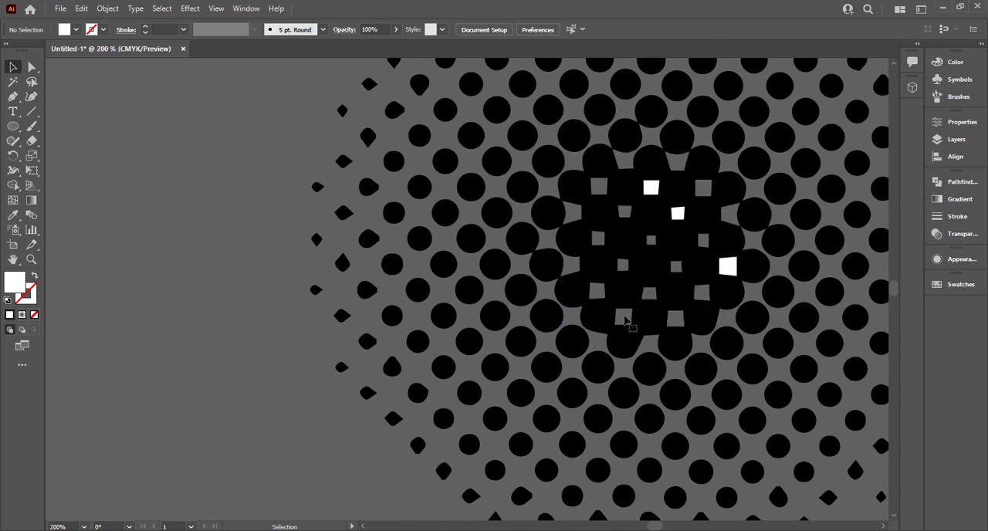
- Delete the three remaining white shapes from the center of the halftone
{"action": "left_click", "coordinate": [729, 266]}
{"action": "key", "text": "Delete"}
{"action": "left_click", "coordinate": [677, 213]}
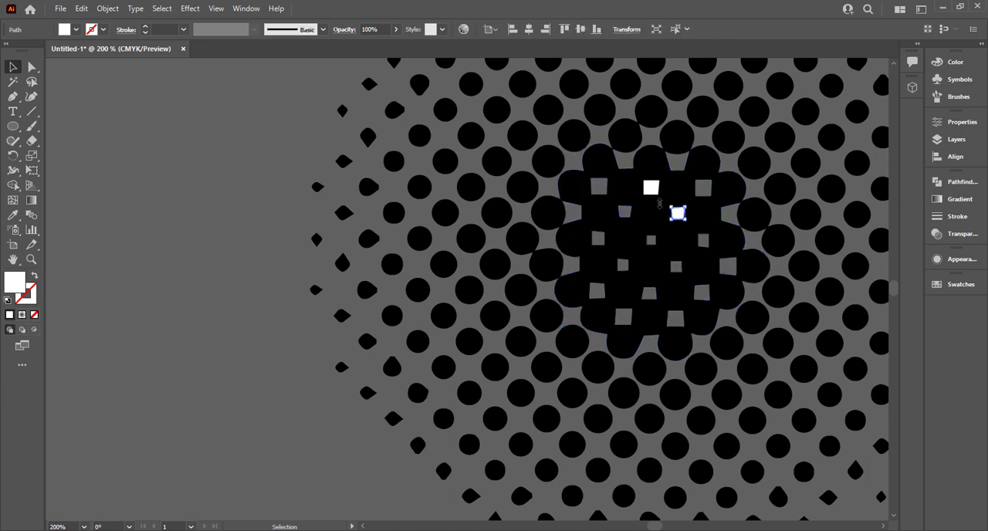
{"action": "key", "text": "Delete"}
{"action": "left_click", "coordinate": [650, 187]}
{"action": "key", "text": "Delete"}
{"action": "key", "text": "ctrl+minus"}
{"action": "key", "text": "ctrl+minus"}
{"action": "key", "text": "ctrl+minus"}
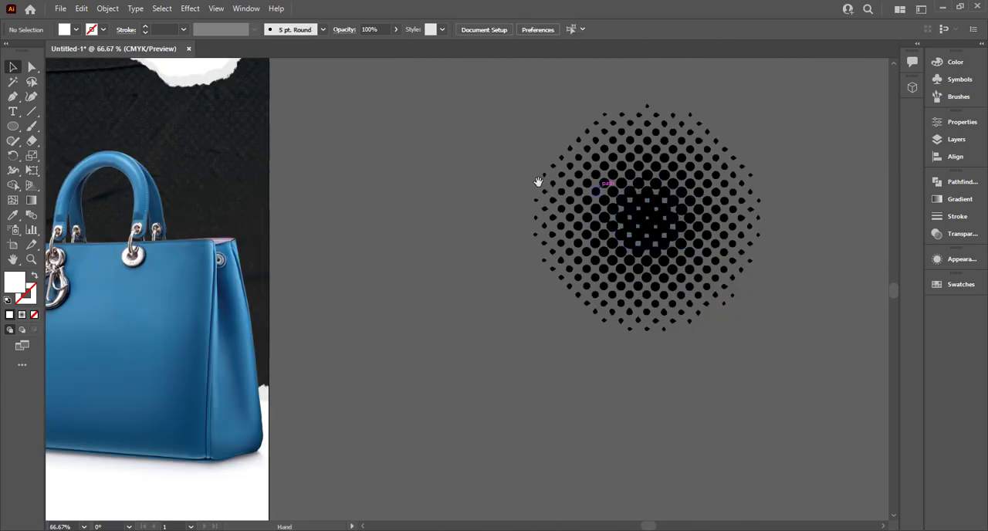
- Group all the halftone dots and fill the group with light gray #BCBCBC
{"action": "key", "text": "ctrl+a"}
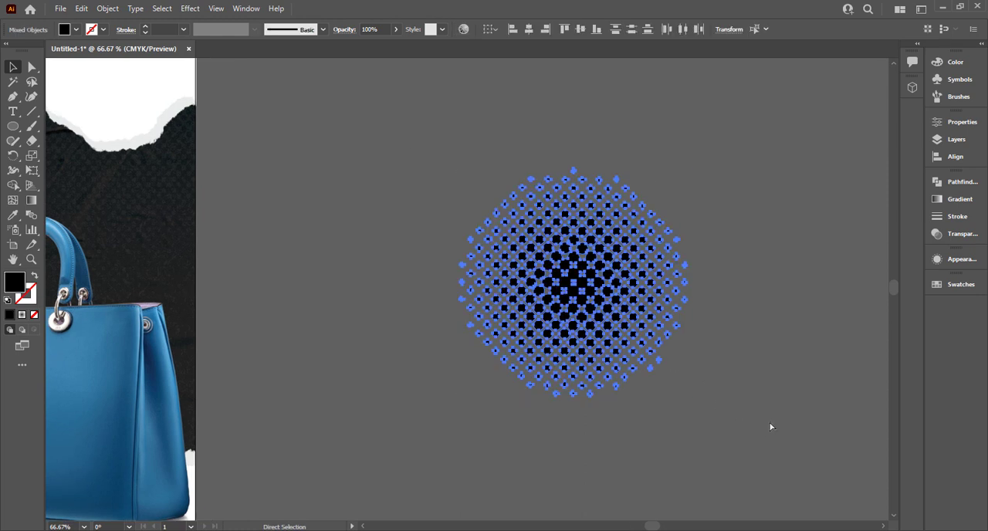
{"action": "key", "text": "ctrl+g"}
{"action": "key", "text": "v"}
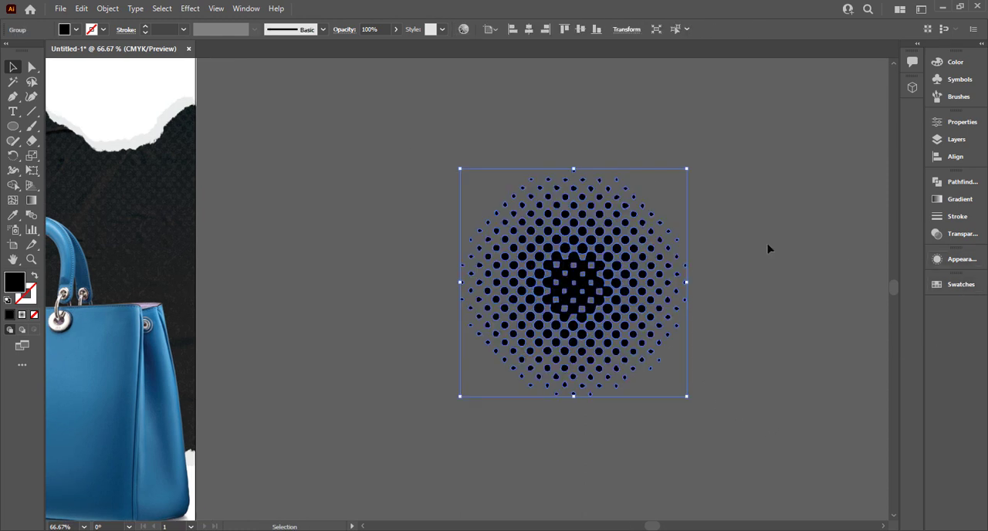
{"action": "double_click", "coordinate": [15, 282]}
{"action": "left_click", "coordinate": [333, 230]}
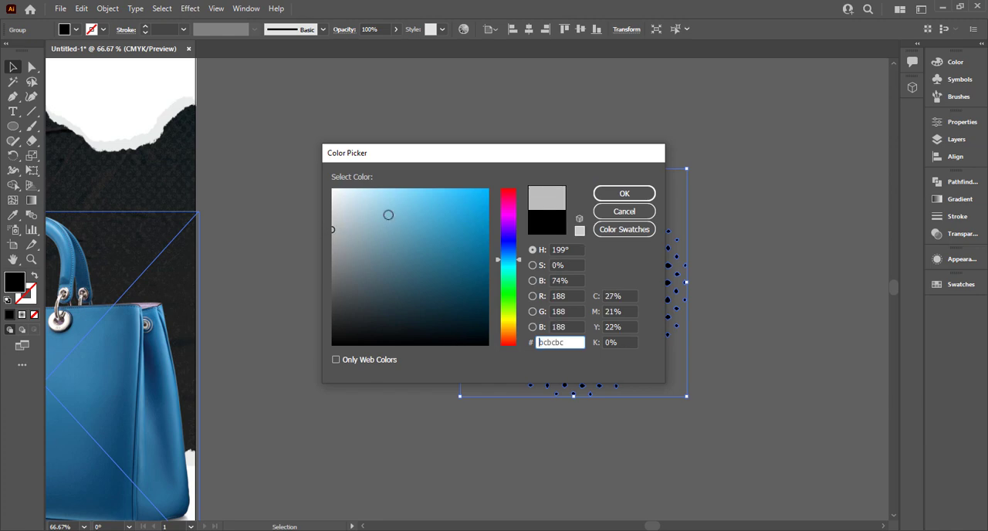
{"action": "left_click", "coordinate": [605, 197]}
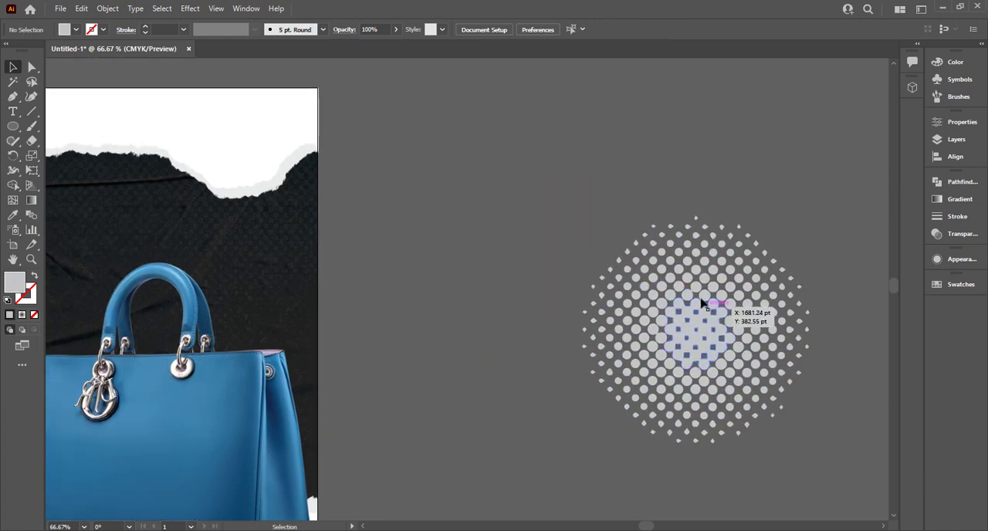
- Place copies of the gray halftone group across the poster's top, bottom and right edges
{"action": "left_click_drag", "start_coordinate": [701, 302], "coordinate": [239, 27]}
{"action": "scroll", "coordinate": [290, 91], "scroll_direction": "down", "scroll_amount": 6}
{"action": "left_click_drag", "start_coordinate": [399, 172], "coordinate": [370, 171]}
{"action": "scroll", "coordinate": [450, 234], "scroll_direction": "up", "scroll_amount": 3}
{"action": "scroll", "coordinate": [447, 234], "scroll_direction": "down", "scroll_amount": 1}
{"action": "scroll", "coordinate": [711, 294], "scroll_direction": "up", "scroll_amount": 1}
{"action": "left_click", "coordinate": [711, 294]}
{"action": "left_click", "coordinate": [542, 417]}
{"action": "left_click_drag", "start_coordinate": [289, 407], "coordinate": [323, 404]}
{"action": "left_click_drag", "start_coordinate": [375, 159], "coordinate": [461, 272]}
- Bring the blue handbag image to the front, above the halftone groups
{"action": "right_click", "coordinate": [375, 335]}
{"action": "mouse_move", "coordinate": [444, 456]}
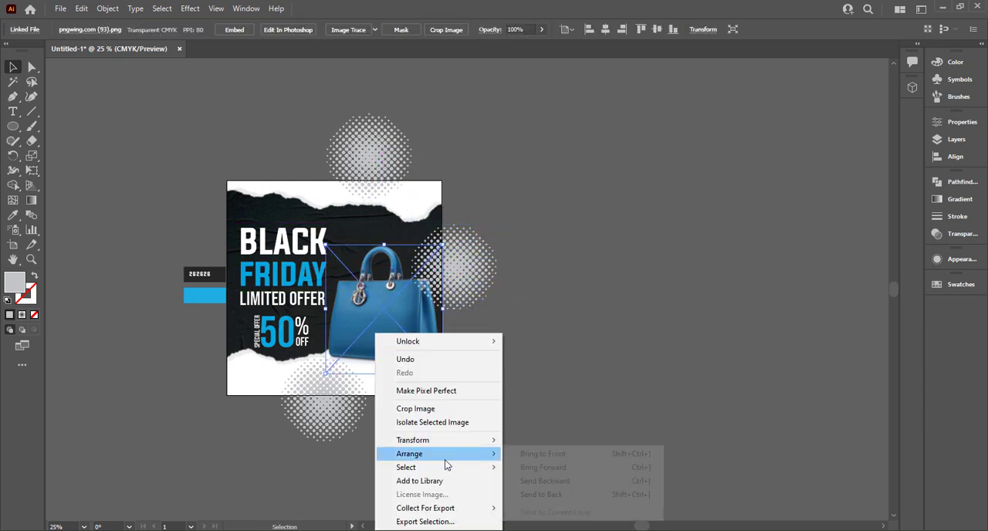
{"action": "left_click", "coordinate": [543, 453]}
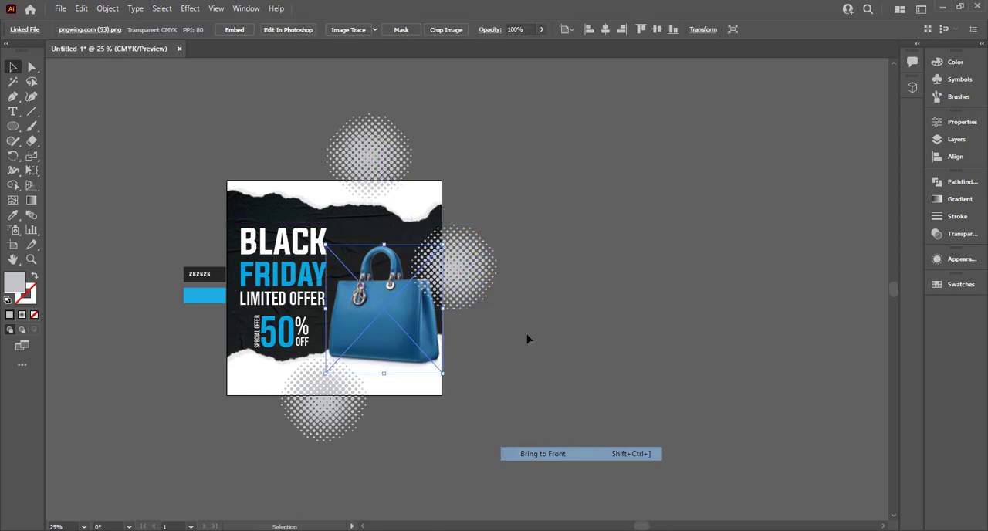
{"action": "left_click", "coordinate": [522, 324]}
{"action": "key", "text": "ctrl+0"}
- Set the blending mode of the halftone at the poster's right edge to Overlay
{"action": "left_click", "coordinate": [719, 228]}
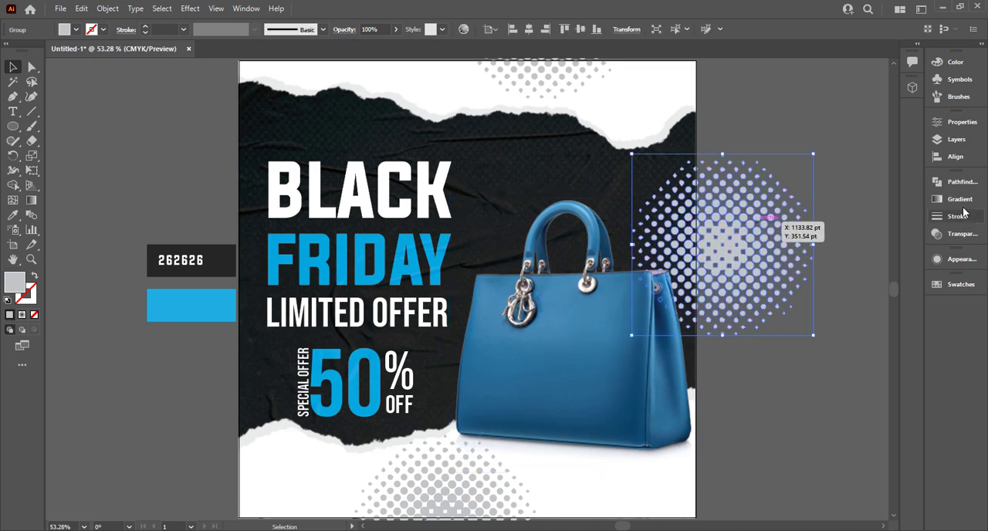
{"action": "left_click", "coordinate": [962, 233]}
{"action": "left_click", "coordinate": [834, 198]}
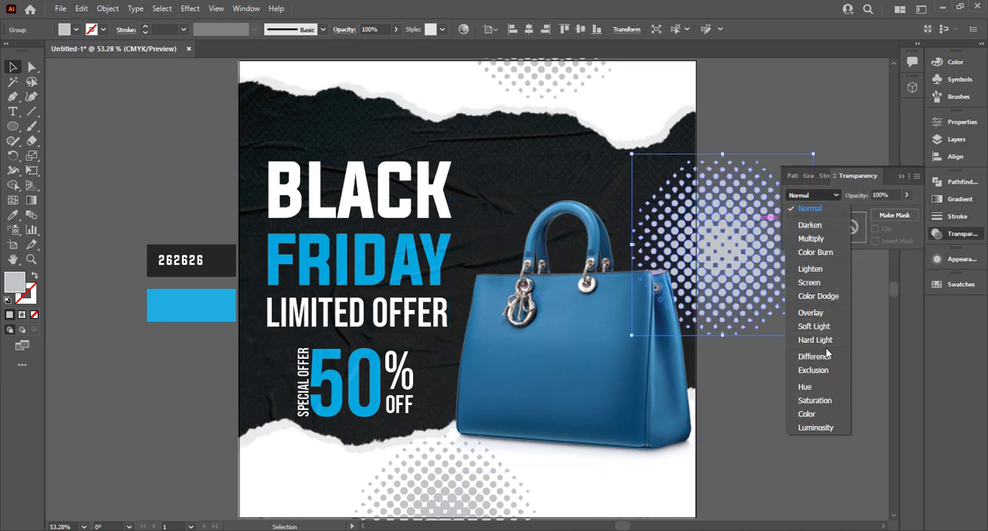
{"action": "left_click", "coordinate": [823, 313]}
{"action": "left_click", "coordinate": [794, 105]}
- Reduce the opacity of the halftones at the poster's top and bottom edges to 25%
{"action": "scroll", "coordinate": [741, 145], "scroll_direction": "up", "scroll_amount": 2}
{"action": "left_click", "coordinate": [569, 132]}
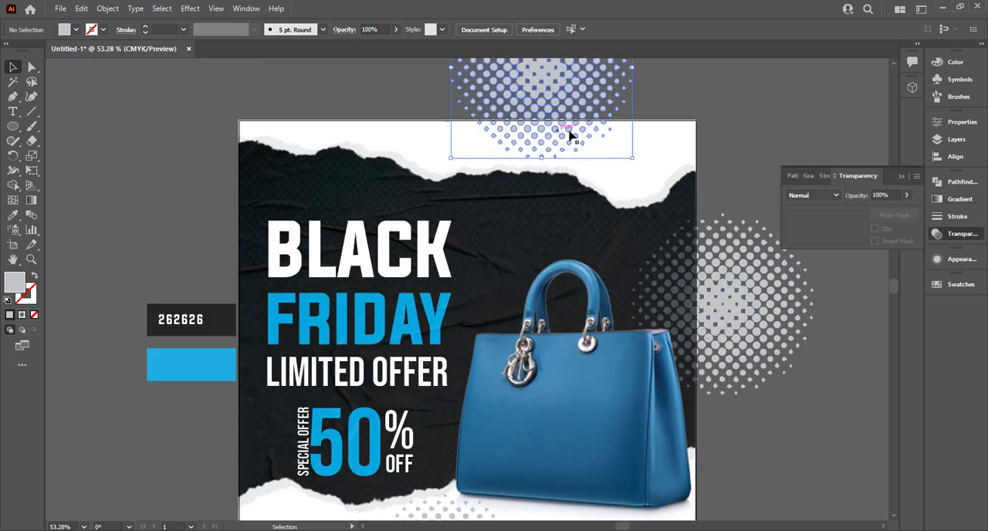
{"action": "scroll", "coordinate": [441, 457], "scroll_direction": "down", "scroll_amount": 2}
{"action": "left_click", "coordinate": [441, 456], "text": "shift"}
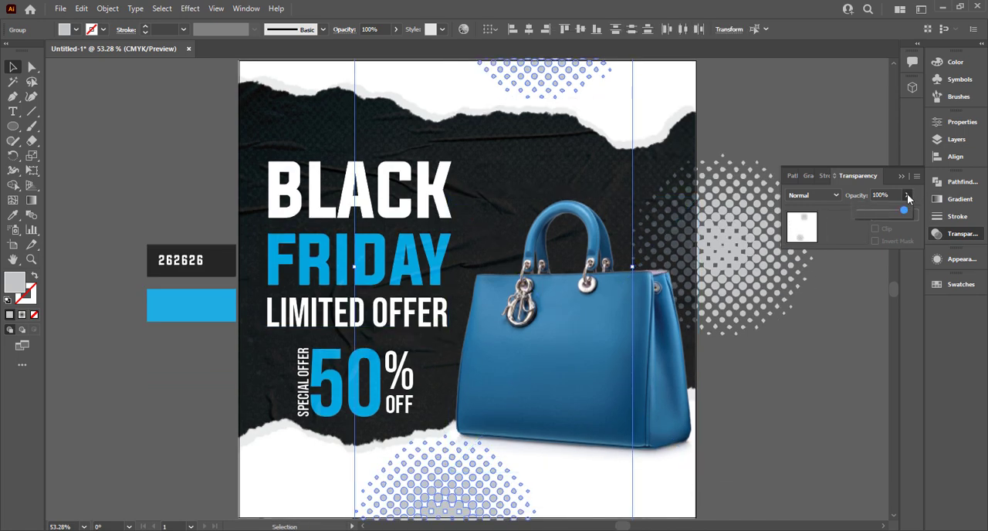
{"action": "left_click_drag", "start_coordinate": [872, 210], "coordinate": [868, 211]}
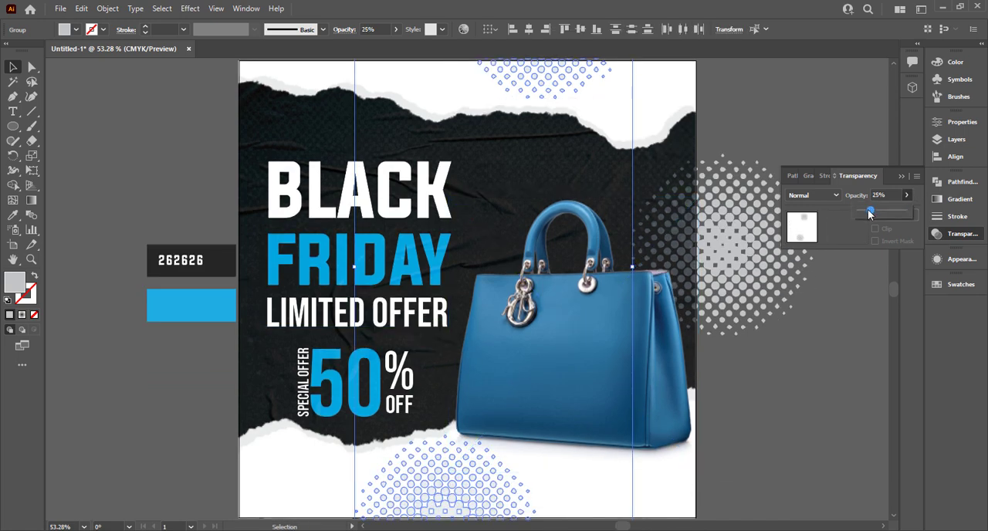
{"action": "left_click", "coordinate": [789, 114]}
- Move the top halftone toward the poster's upper-right corner and shift the bottom halftone slightly right
{"action": "scroll", "coordinate": [704, 93], "scroll_direction": "up", "scroll_amount": 2}
{"action": "left_click_drag", "start_coordinate": [545, 87], "coordinate": [565, 137]}
{"action": "left_click", "coordinate": [837, 93]}
{"action": "scroll", "coordinate": [651, 117], "scroll_direction": "down", "scroll_amount": 1}
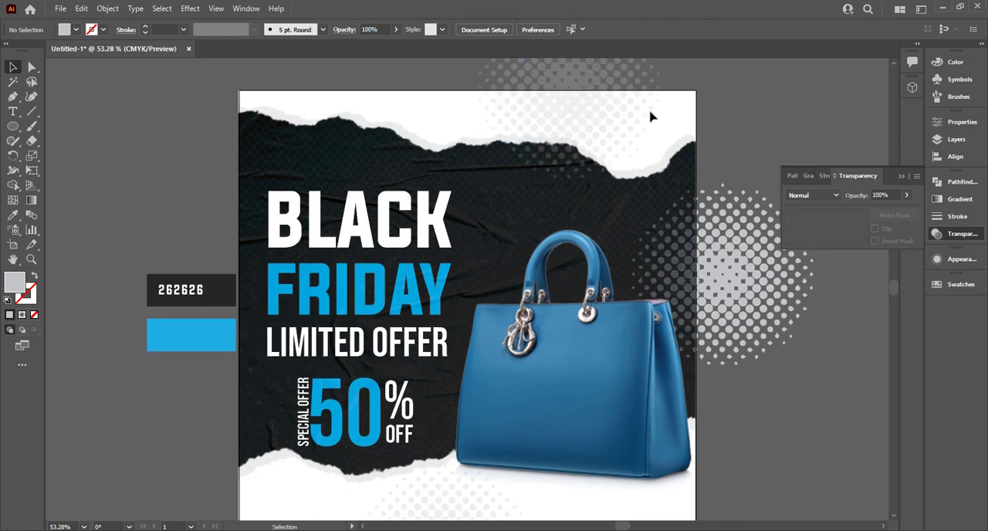
{"action": "left_click_drag", "start_coordinate": [650, 116], "coordinate": [664, 96]}
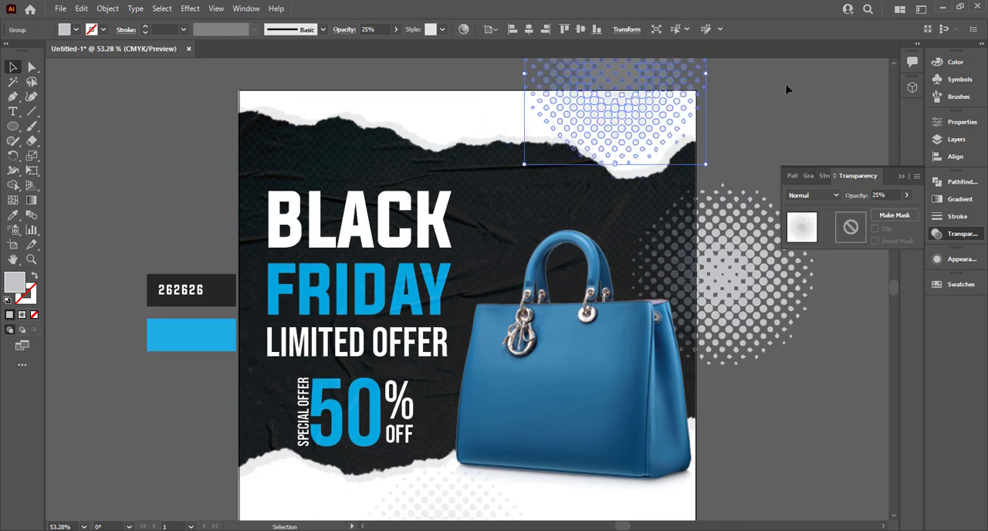
{"action": "left_click", "coordinate": [787, 88]}
{"action": "scroll", "coordinate": [787, 89], "scroll_direction": "down", "scroll_amount": 2}
{"action": "left_click_drag", "start_coordinate": [467, 491], "coordinate": [477, 490]}
{"action": "left_click", "coordinate": [900, 176]}
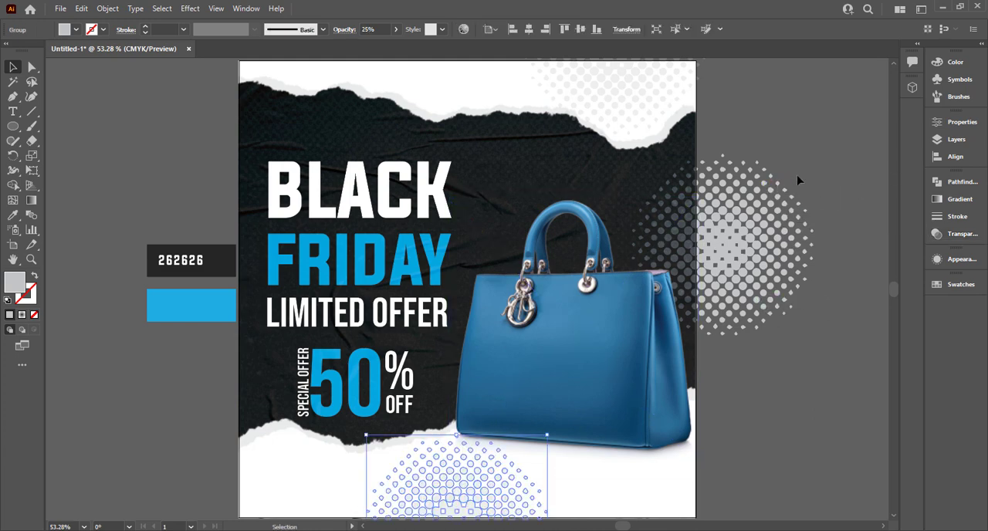
- Move the right-edge halftone further onto the poster behind the handbag and lower its opacity to 36%
{"action": "scroll", "coordinate": [798, 178], "scroll_direction": "down", "scroll_amount": 1}
{"action": "left_click_drag", "start_coordinate": [757, 210], "coordinate": [730, 224]}
{"action": "left_click", "coordinate": [954, 235]}
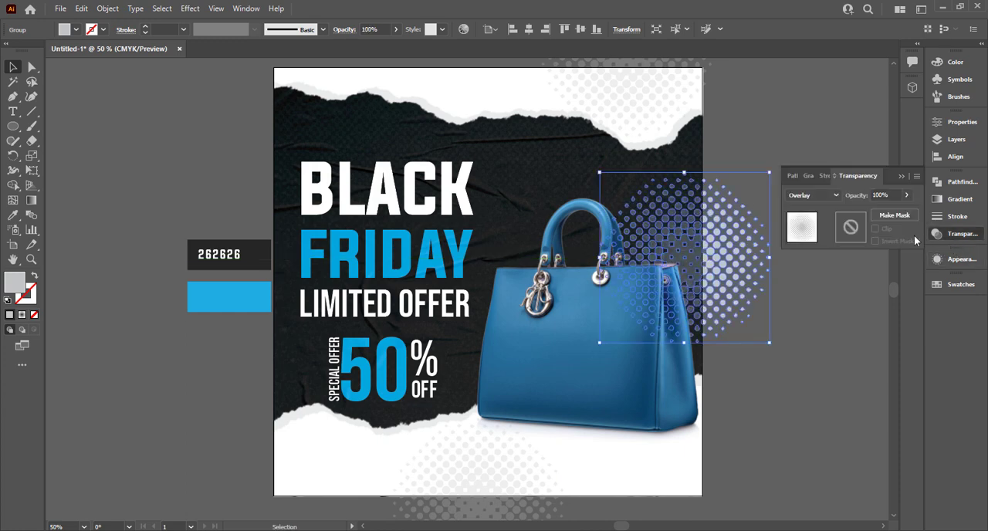
{"action": "left_click", "coordinate": [905, 197]}
{"action": "left_click_drag", "start_coordinate": [907, 211], "coordinate": [889, 211]}
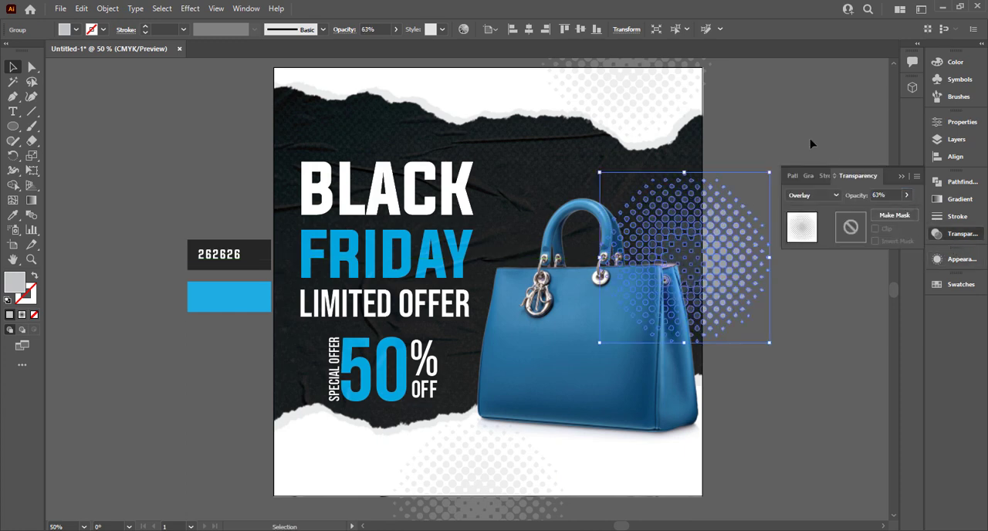
{"action": "left_click", "coordinate": [810, 145]}
{"action": "left_click_drag", "start_coordinate": [732, 276], "coordinate": [720, 278]}
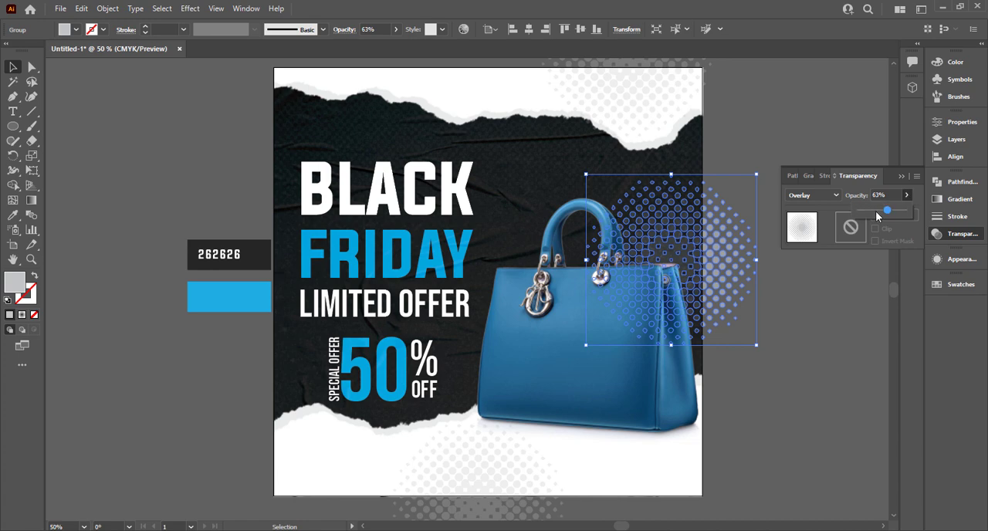
{"action": "left_click", "coordinate": [876, 212]}
{"action": "left_click", "coordinate": [818, 106]}
{"action": "left_click", "coordinate": [900, 177]}
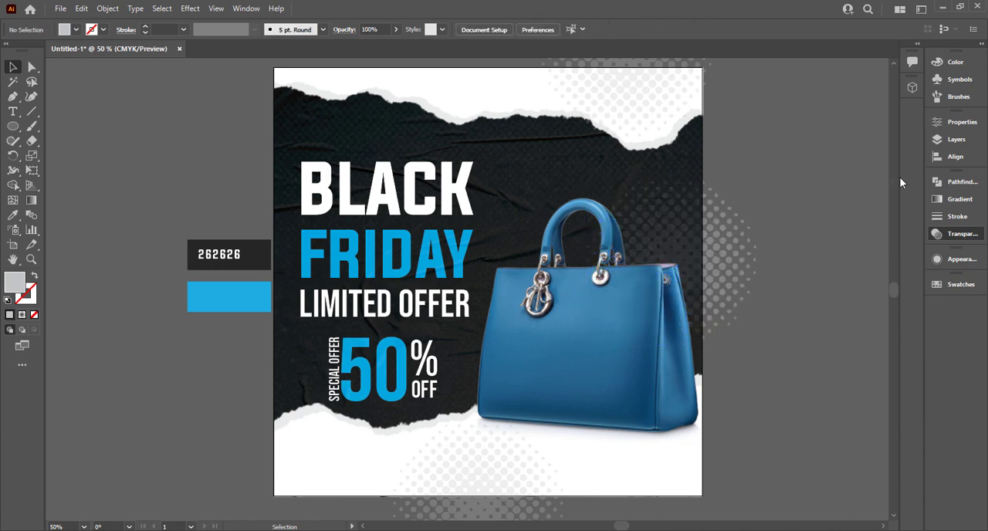
- Enlarge the halftone behind the handbag and place a copy of it across the poster's upper-left edge
{"action": "left_click", "coordinate": [741, 292]}
{"action": "left_click_drag", "start_coordinate": [760, 349], "coordinate": [775, 319]}
{"action": "left_click", "coordinate": [805, 205]}
{"action": "scroll", "coordinate": [805, 204], "scroll_direction": "up", "scroll_amount": 1}
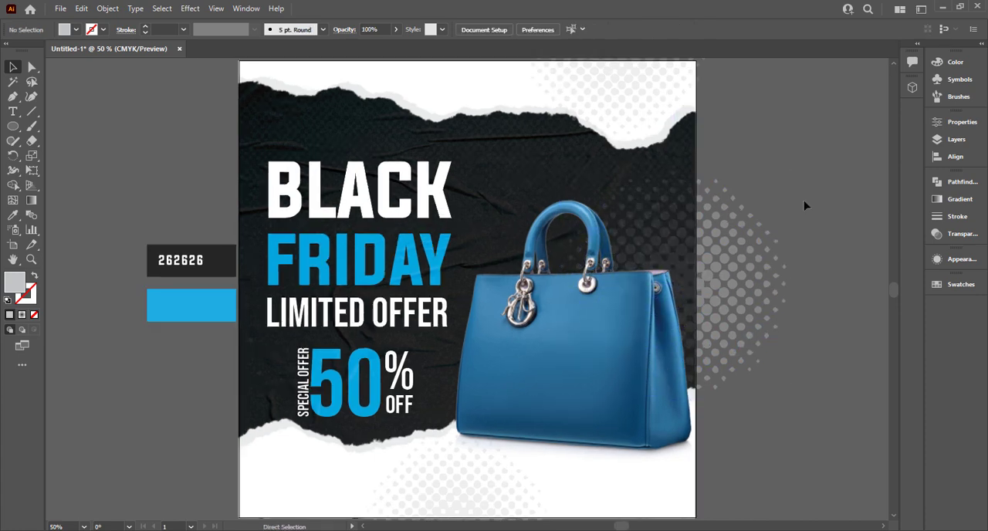
{"action": "left_click_drag", "start_coordinate": [757, 354], "coordinate": [238, 214]}
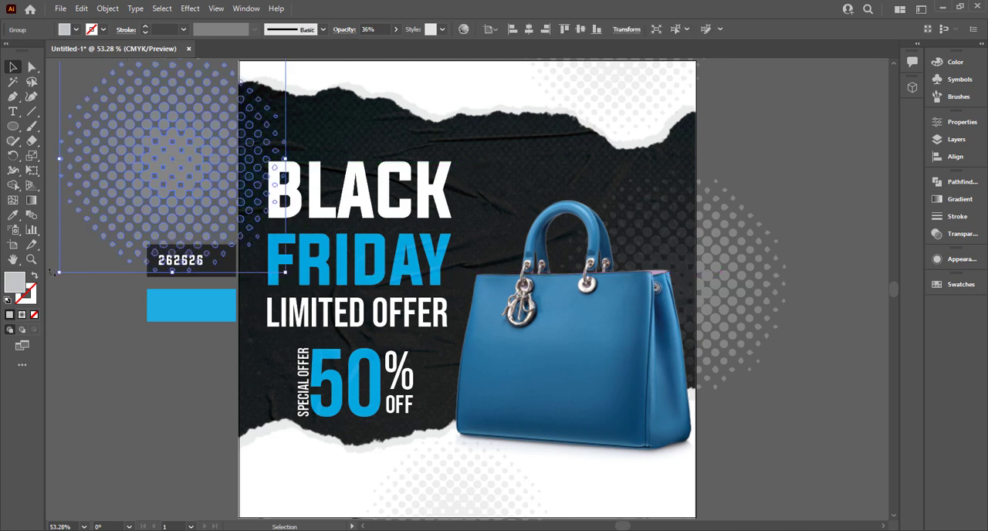
{"action": "left_click", "coordinate": [82, 302]}
{"action": "left_click_drag", "start_coordinate": [22, 128], "coordinate": [71, 126]}
{"action": "left_click", "coordinate": [757, 121]}
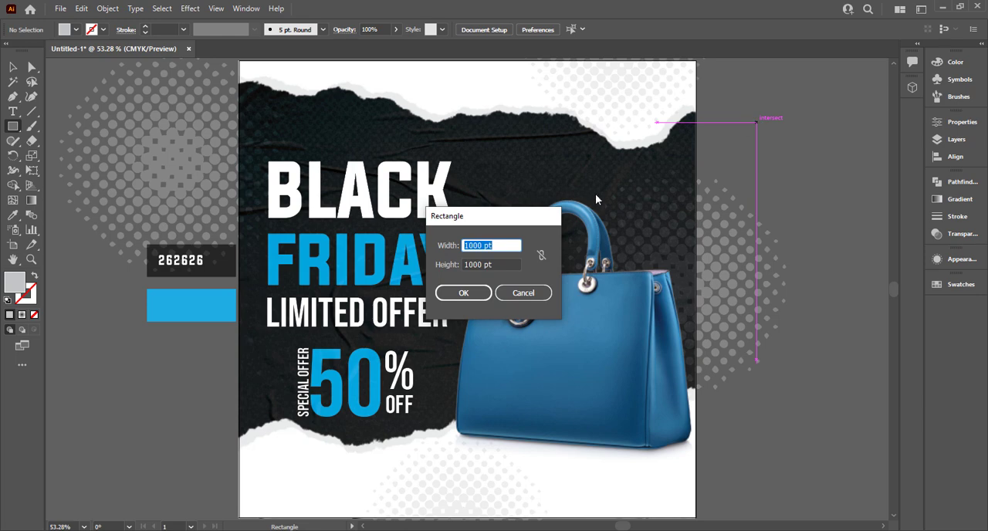
{"action": "type", "text": "0"}
{"action": "left_click", "coordinate": [451, 290]}
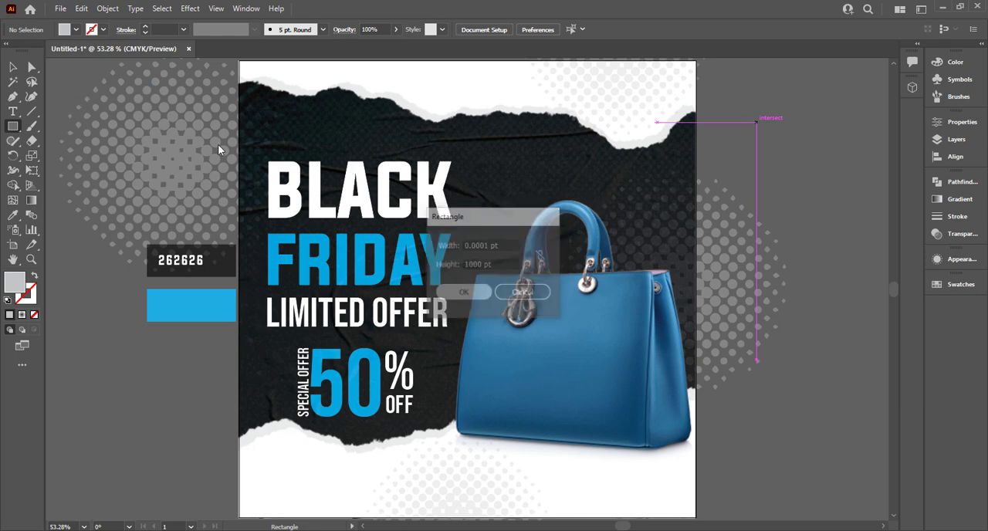
{"action": "left_click", "coordinate": [14, 67]}
{"action": "scroll", "coordinate": [702, 203], "scroll_direction": "down", "scroll_amount": 2}
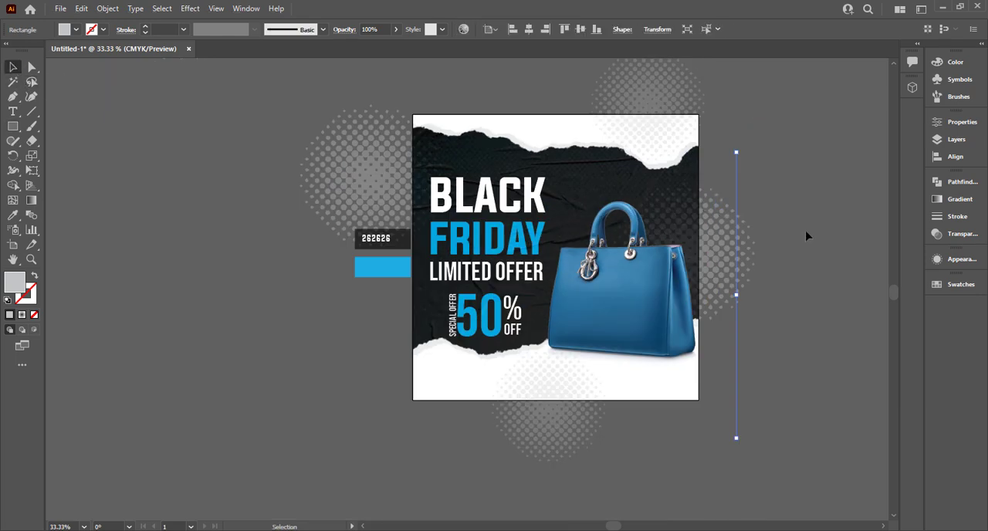
{"action": "left_click", "coordinate": [799, 251]}
{"action": "left_click_drag", "start_coordinate": [695, 264], "coordinate": [473, 292]}
{"action": "left_click", "coordinate": [516, 214]}
{"action": "key", "text": "Delete"}
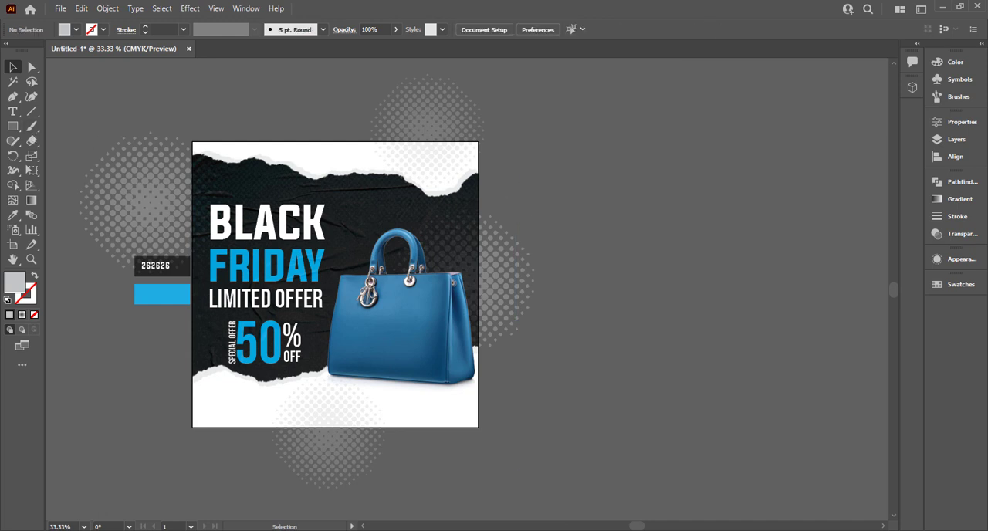
- Create a 1000 × 1000 pt square and center it horizontally and vertically on the artboard
{"action": "left_click", "coordinate": [577, 167]}
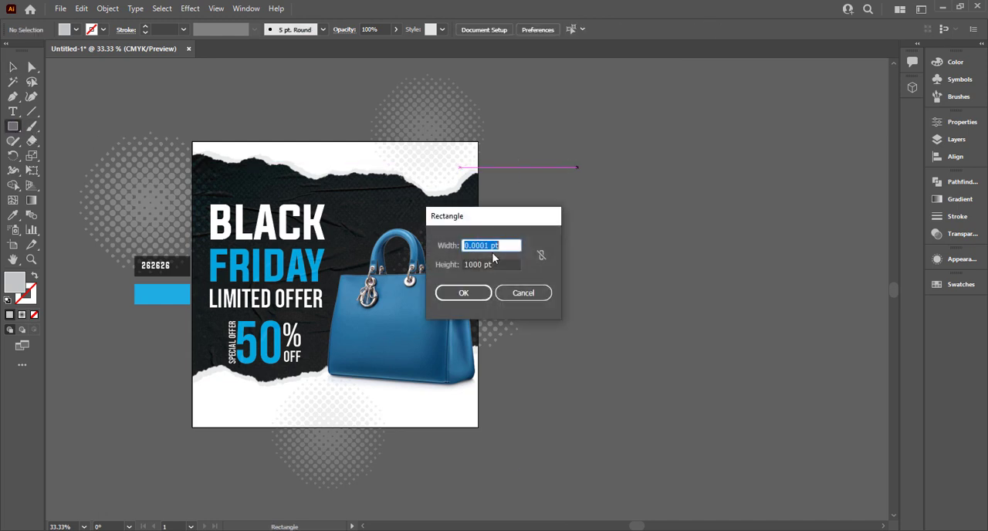
{"action": "type", "text": "1000"}
{"action": "left_click", "coordinate": [463, 292]}
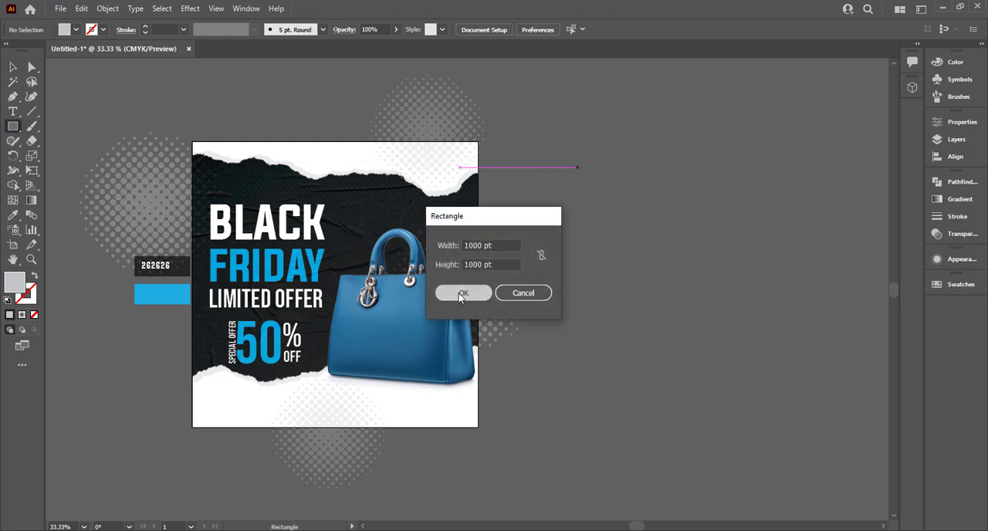
{"action": "left_click", "coordinate": [14, 72]}
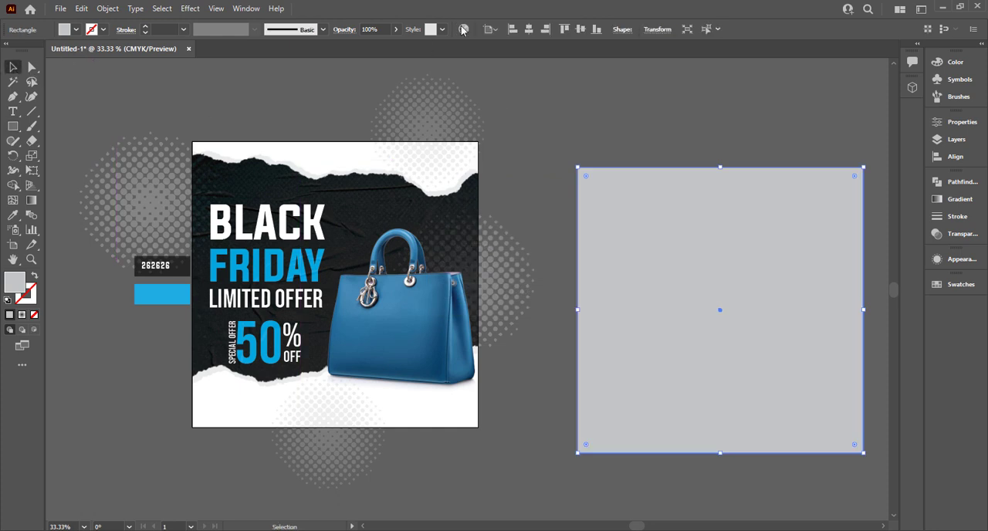
{"action": "left_click", "coordinate": [528, 29]}
{"action": "left_click", "coordinate": [579, 29]}
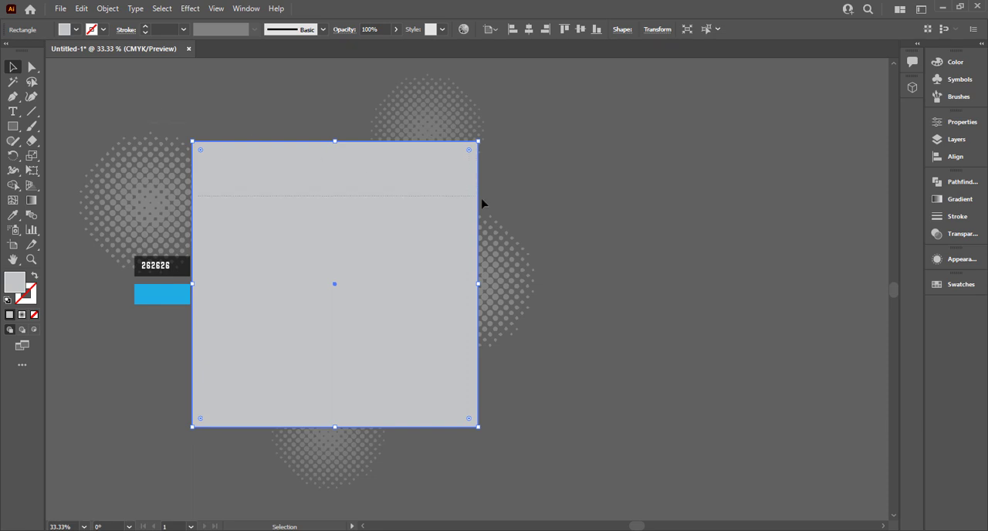
- Move the two colour swatches and the 262626 label further away from the artboard, clear of the halftone
{"action": "key", "text": "ctrl+a"}
{"action": "left_click", "coordinate": [125, 458]}
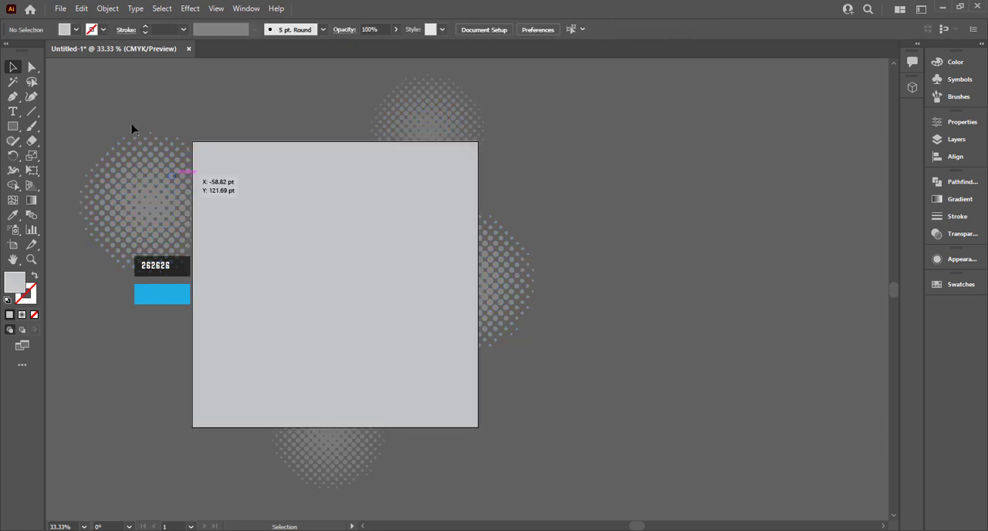
{"action": "key", "text": "ctrl+a"}
{"action": "left_click", "coordinate": [171, 328]}
{"action": "left_click_drag", "start_coordinate": [180, 274], "coordinate": [76, 343]}
{"action": "left_click", "coordinate": [162, 266]}
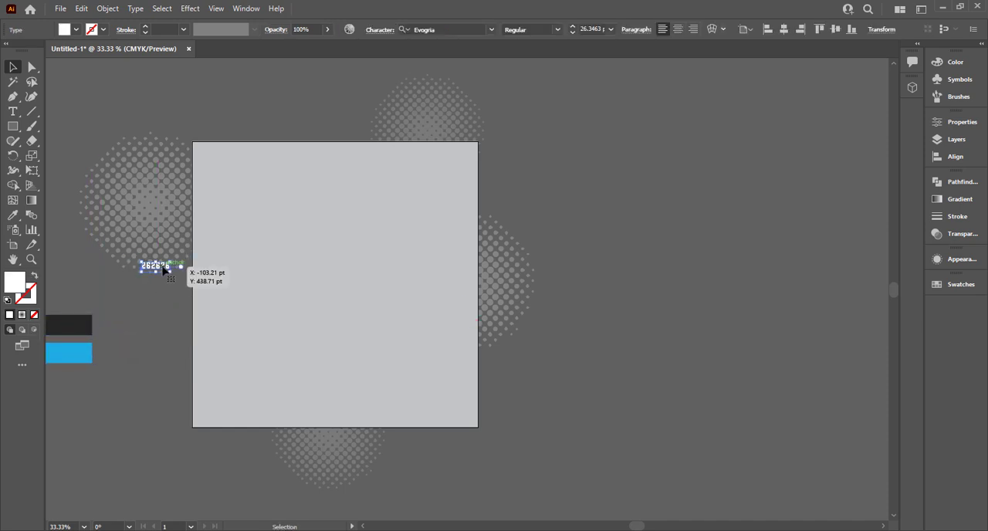
{"action": "left_click_drag", "start_coordinate": [162, 270], "coordinate": [69, 327]}
{"action": "left_click", "coordinate": [183, 143]}
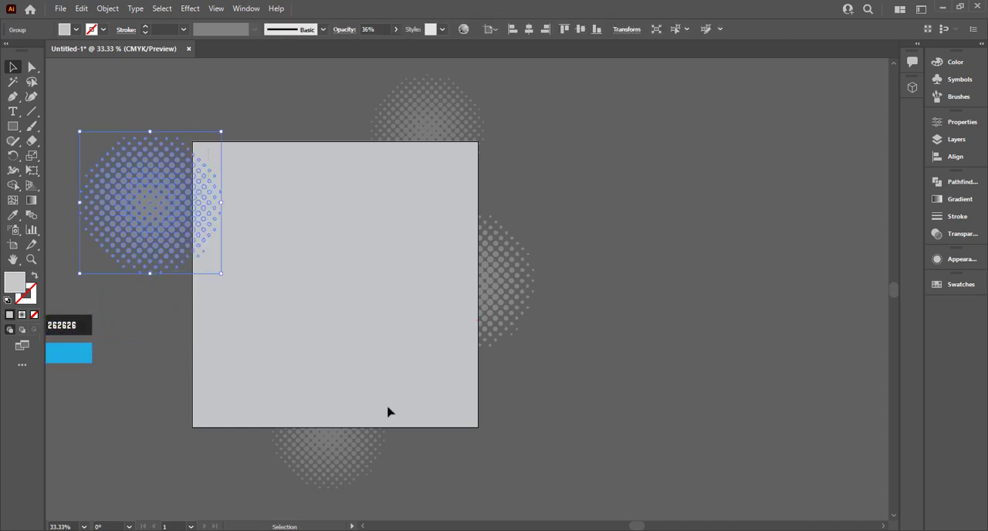
- Make a clipping mask from the square over all the poster artwork to trim everything to the artboard
{"action": "key", "text": "ctrl+a"}
{"action": "left_click", "coordinate": [635, 209]}
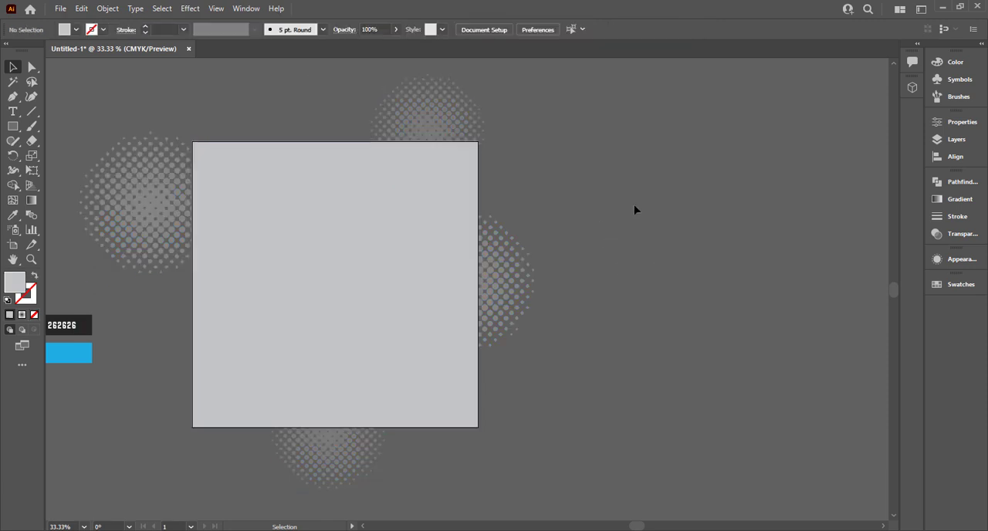
{"action": "key", "text": "ctrl+a"}
{"action": "right_click", "coordinate": [365, 104]}
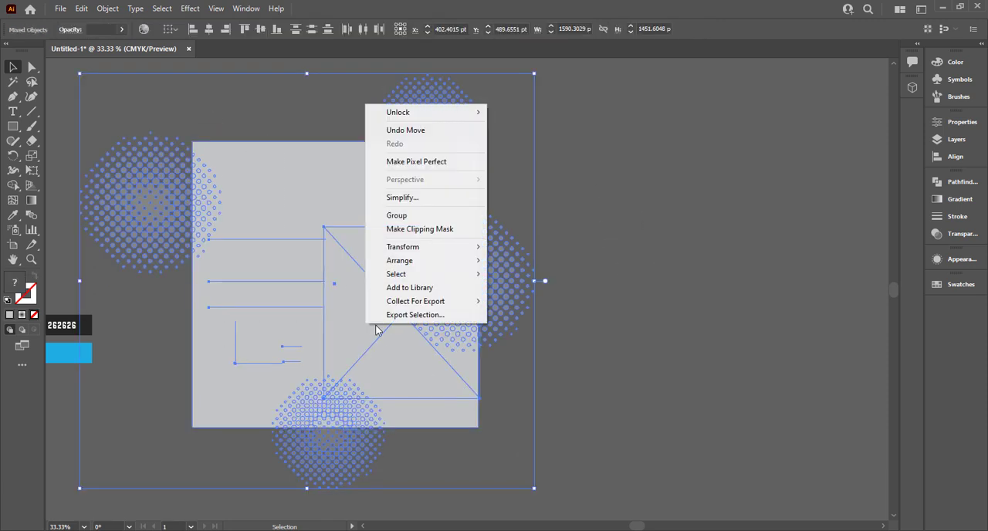
{"action": "left_click", "coordinate": [443, 228]}
{"action": "left_click", "coordinate": [586, 249]}
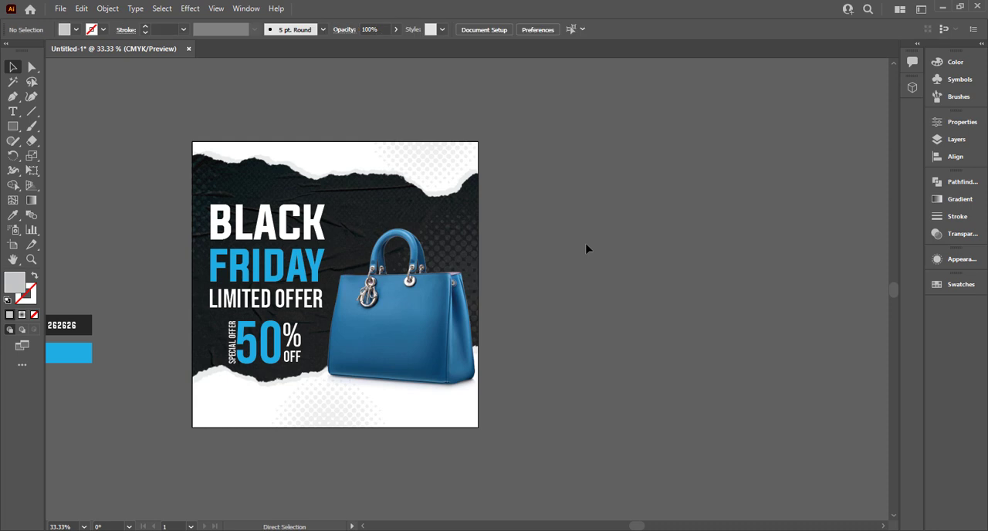
- Add the text "Contact" and scale it down to about 41 pt in the white area below the 50% OFF block
{"action": "scroll", "coordinate": [386, 309], "scroll_direction": "up", "scroll_amount": 2}
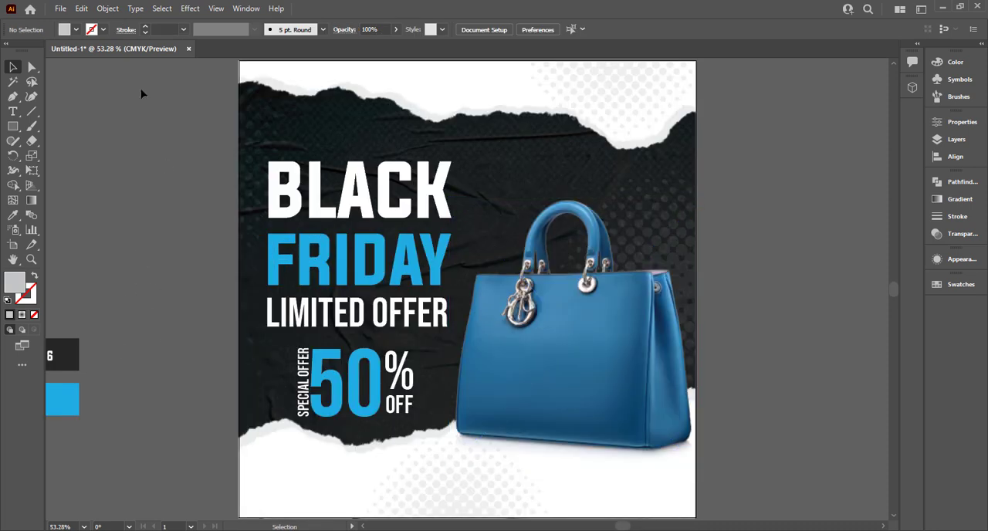
{"action": "left_click", "coordinate": [13, 112]}
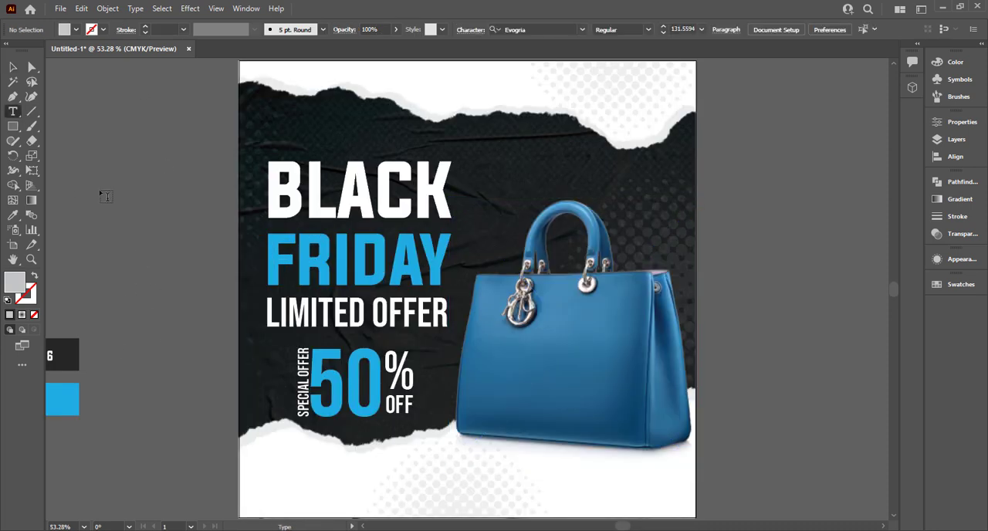
{"action": "left_click", "coordinate": [106, 196]}
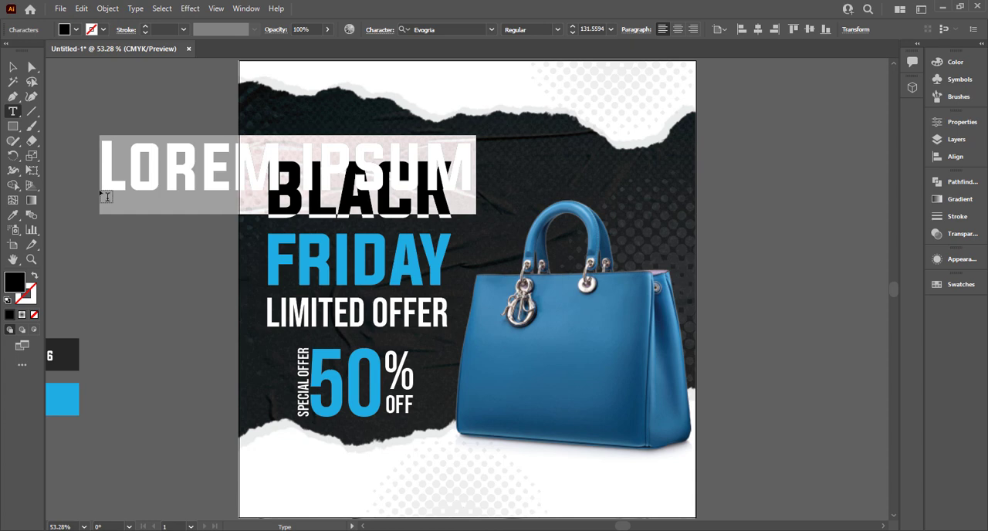
{"action": "type", "text": "CONTACT"}
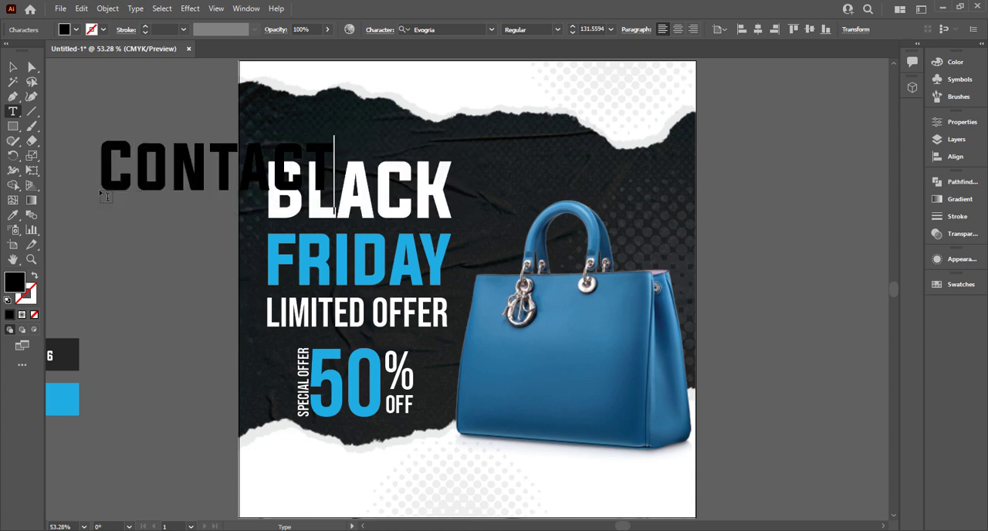
{"action": "left_click", "coordinate": [13, 67]}
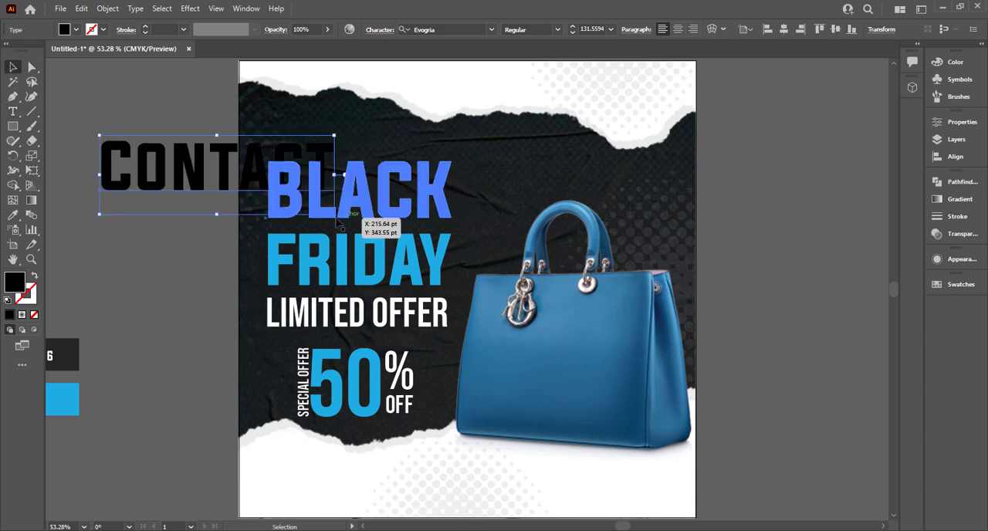
{"action": "left_click_drag", "start_coordinate": [331, 149], "coordinate": [437, 454]}
{"action": "scroll", "coordinate": [212, 397], "scroll_direction": "down", "scroll_amount": 3}
- Set the Contact text in Roboto Bold and move it nearer the poster's lower-left corner
{"action": "left_click", "coordinate": [459, 29]}
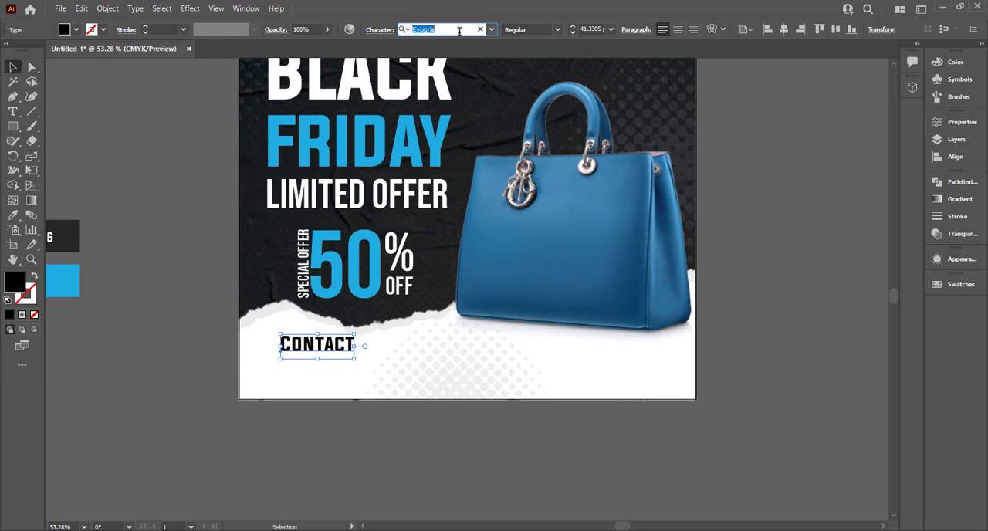
{"action": "type", "text": "robo"}
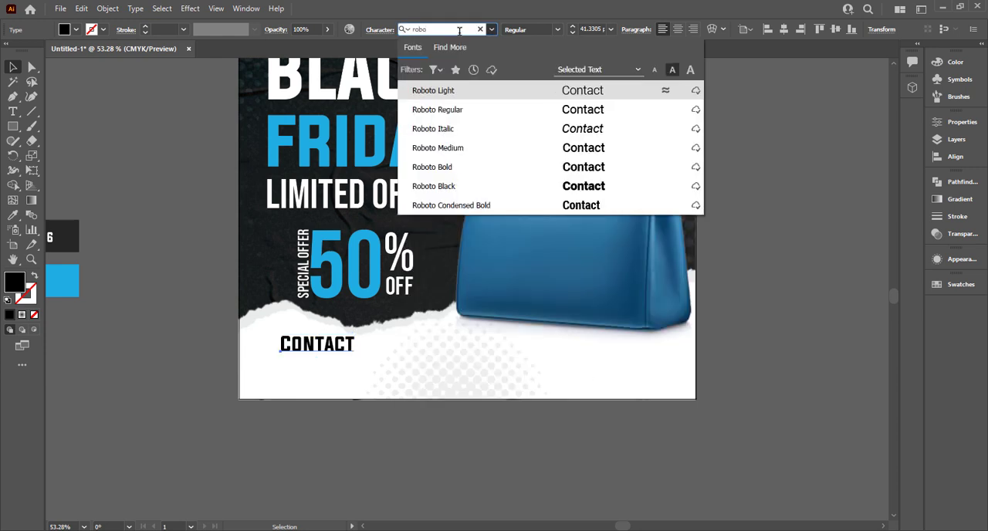
{"action": "left_click", "coordinate": [496, 167]}
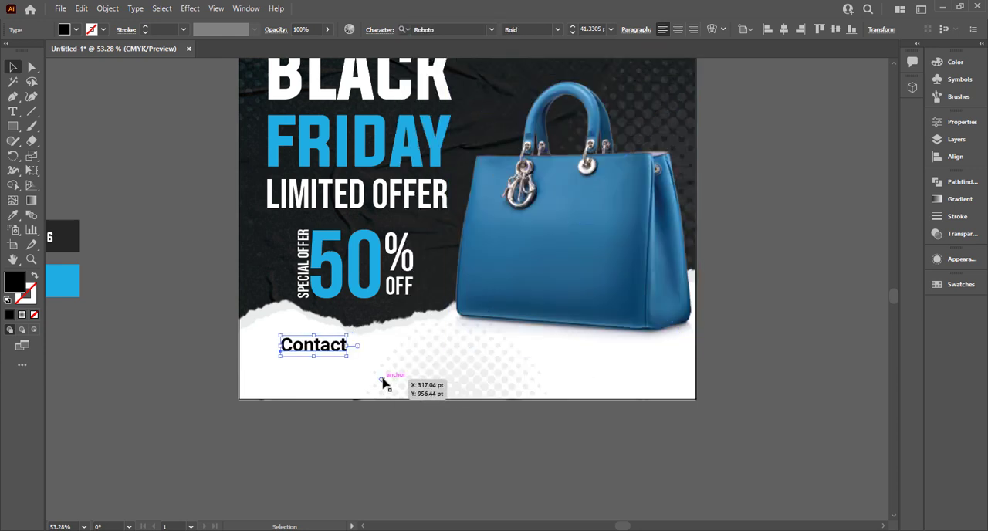
{"action": "left_click_drag", "start_coordinate": [328, 347], "coordinate": [301, 364]}
- Recolour the Contact text with the dark 262626 swatch
{"action": "key", "text": "i"}
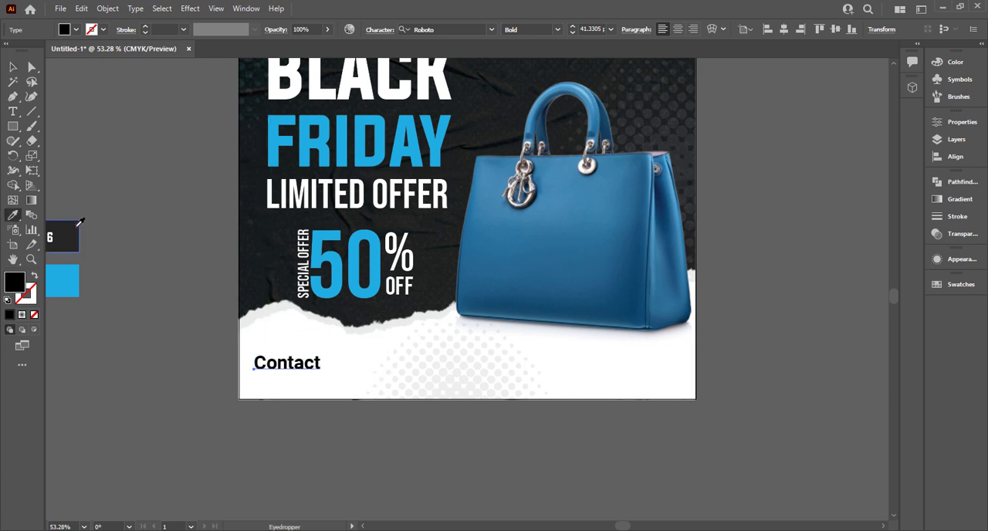
{"action": "left_click", "coordinate": [14, 69]}
{"action": "left_click", "coordinate": [101, 108]}
{"action": "scroll", "coordinate": [101, 108], "scroll_direction": "up", "scroll_amount": 3}
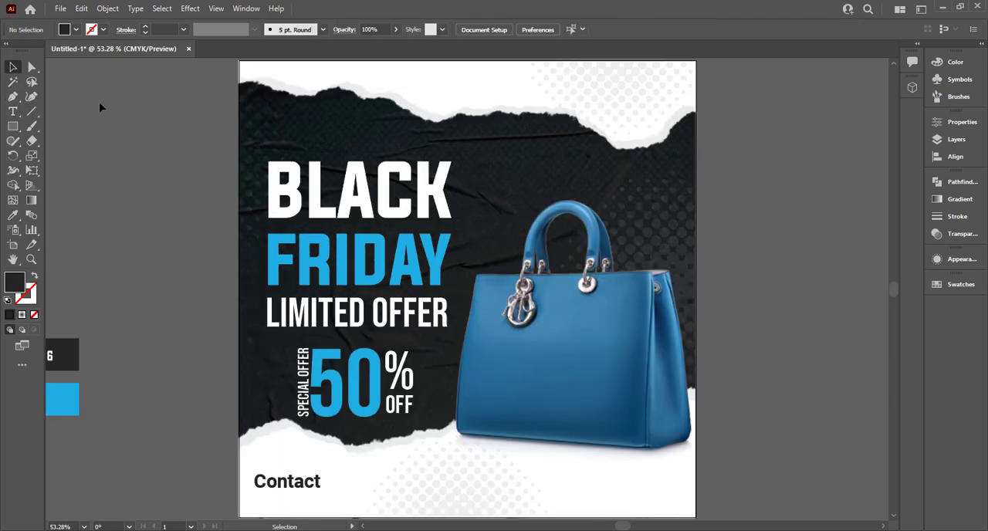
- Shrink the Contact text to about 28.6 pt and place a copy of it directly below
{"action": "left_click", "coordinate": [309, 481]}
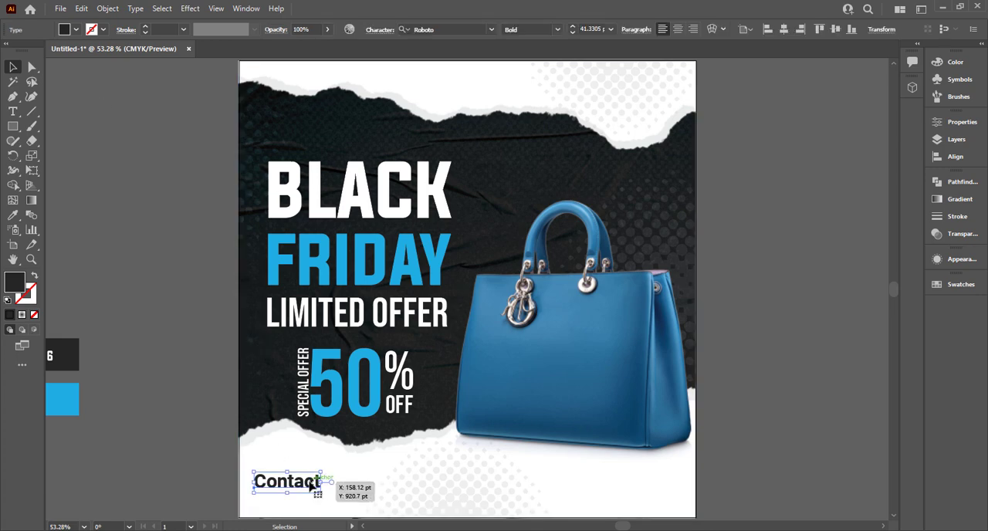
{"action": "scroll", "coordinate": [310, 480], "scroll_direction": "up", "scroll_amount": 2}
{"action": "scroll", "coordinate": [312, 486], "scroll_direction": "down", "scroll_amount": 1}
{"action": "scroll", "coordinate": [311, 483], "scroll_direction": "up", "scroll_amount": 1}
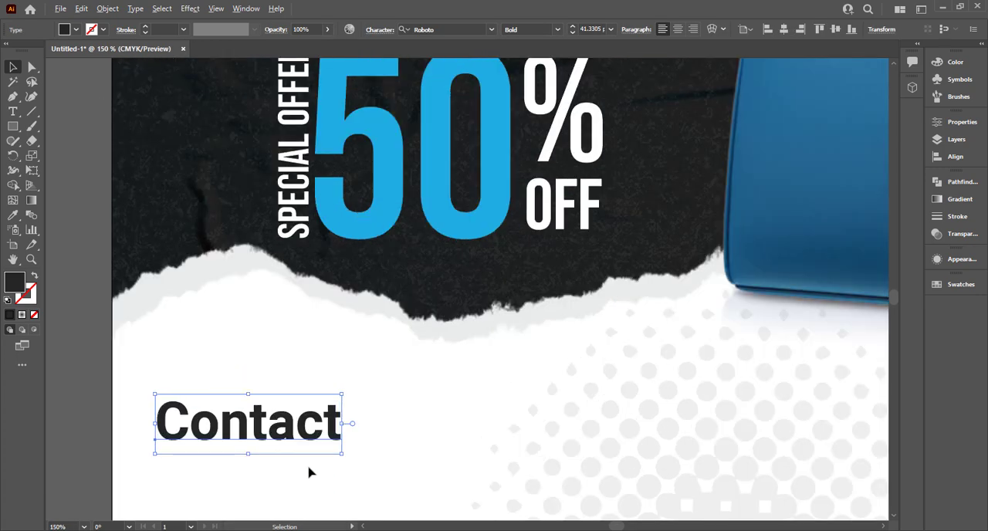
{"action": "left_click_drag", "start_coordinate": [342, 456], "coordinate": [244, 457]}
- Replace the wording of the lower Contact copy with the phone number
{"action": "double_click", "coordinate": [234, 453]}
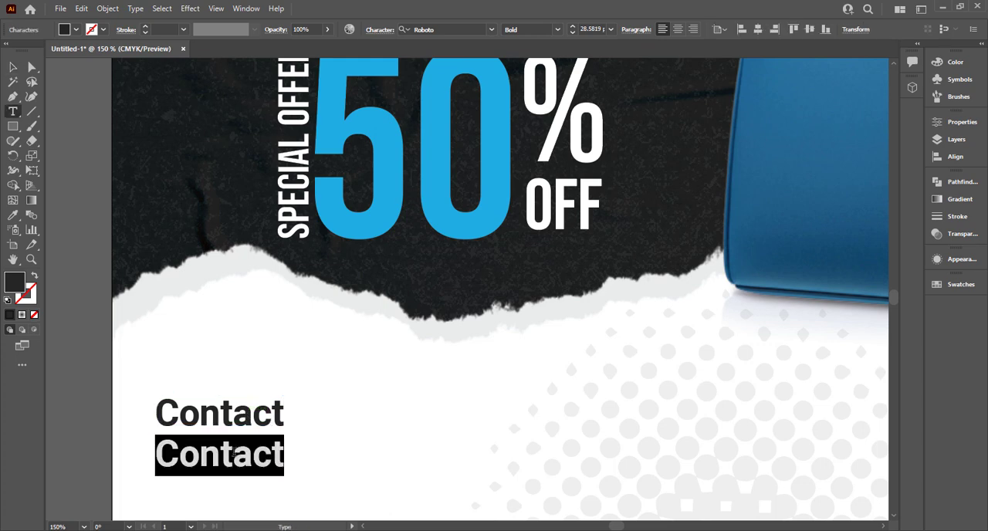
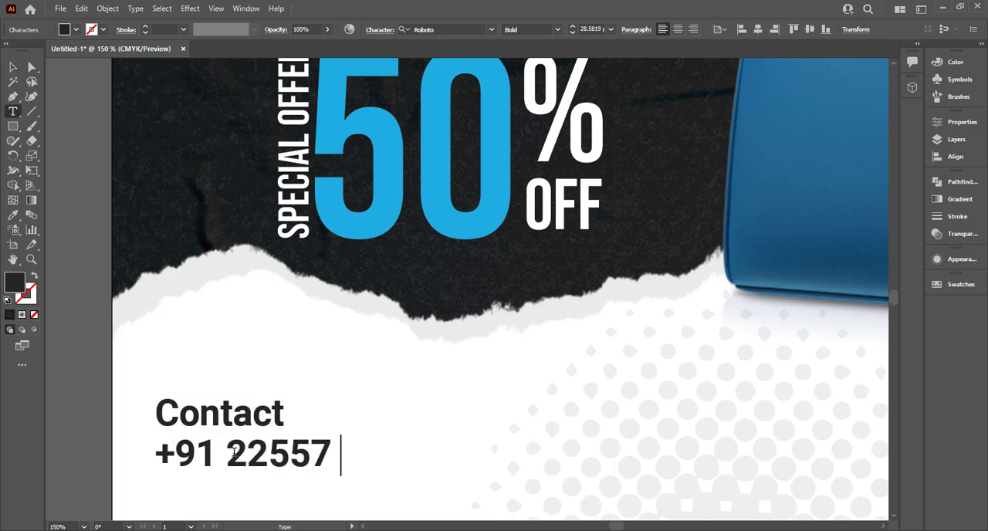
{"action": "left_click", "coordinate": [11, 70]}
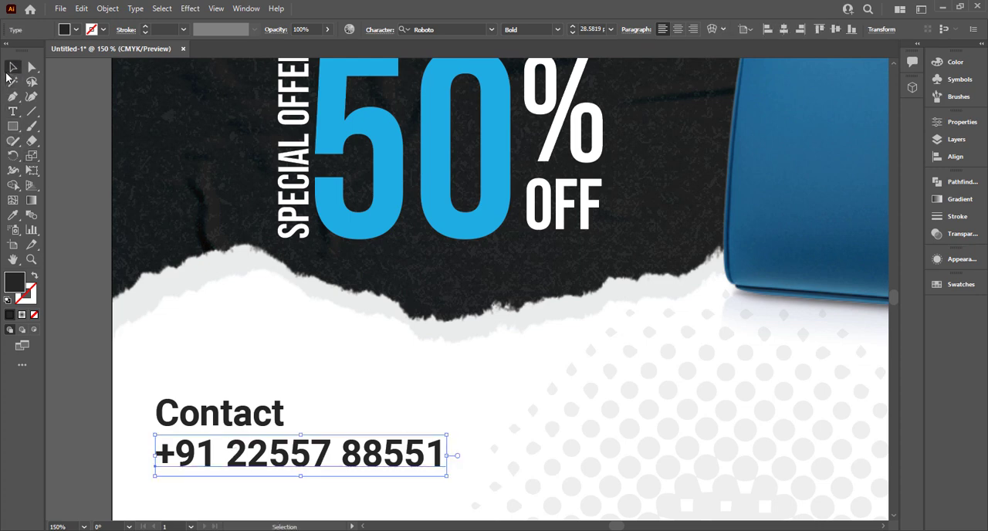
- Set the font style of both the Contact line and the phone number to Black
{"action": "left_click", "coordinate": [262, 407], "text": "shift"}
{"action": "left_click", "coordinate": [557, 29]}
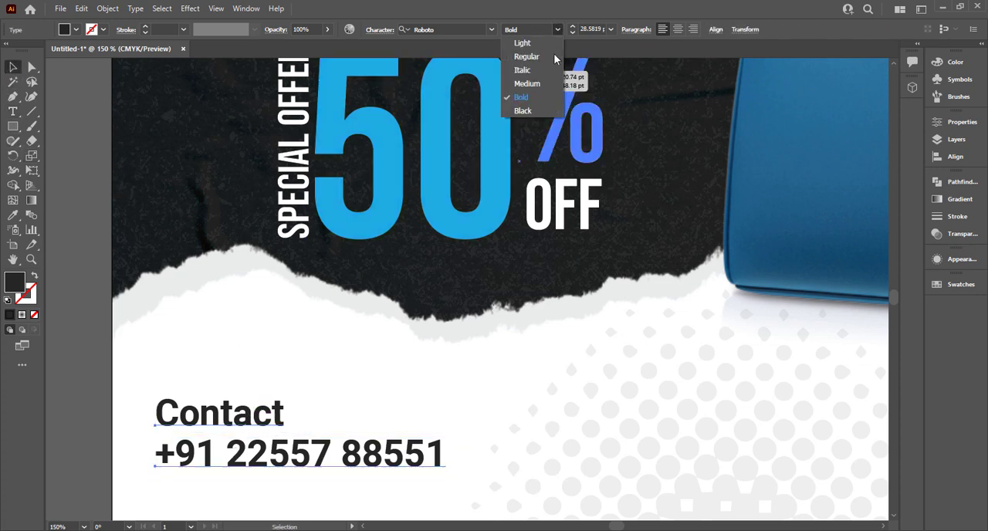
{"action": "left_click", "coordinate": [546, 110]}
{"action": "left_click", "coordinate": [79, 406]}
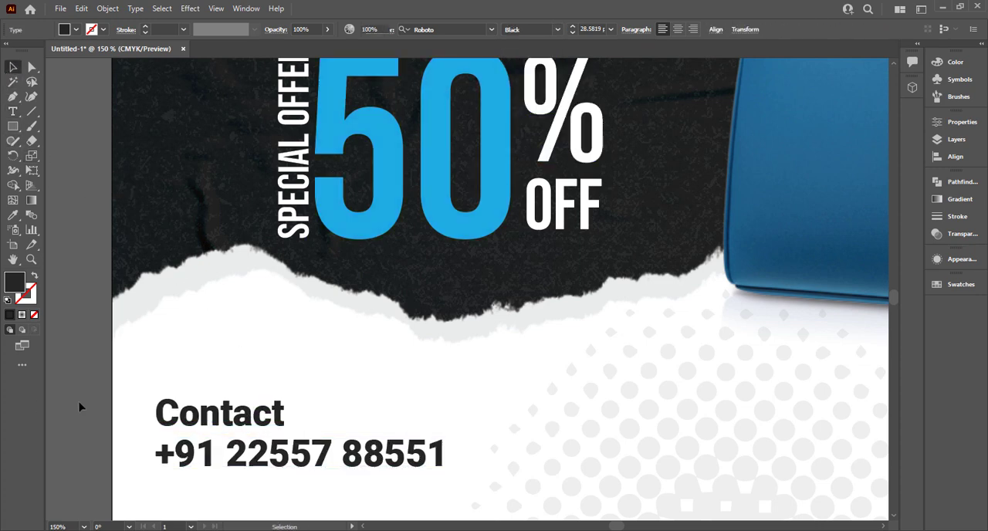
- Recolour the phone number with the bright blue swatch
{"action": "scroll", "coordinate": [79, 406], "scroll_direction": "down", "scroll_amount": 2}
{"action": "scroll", "coordinate": [79, 406], "scroll_direction": "down", "scroll_amount": 1}
{"action": "left_click_drag", "start_coordinate": [94, 407], "coordinate": [275, 449]}
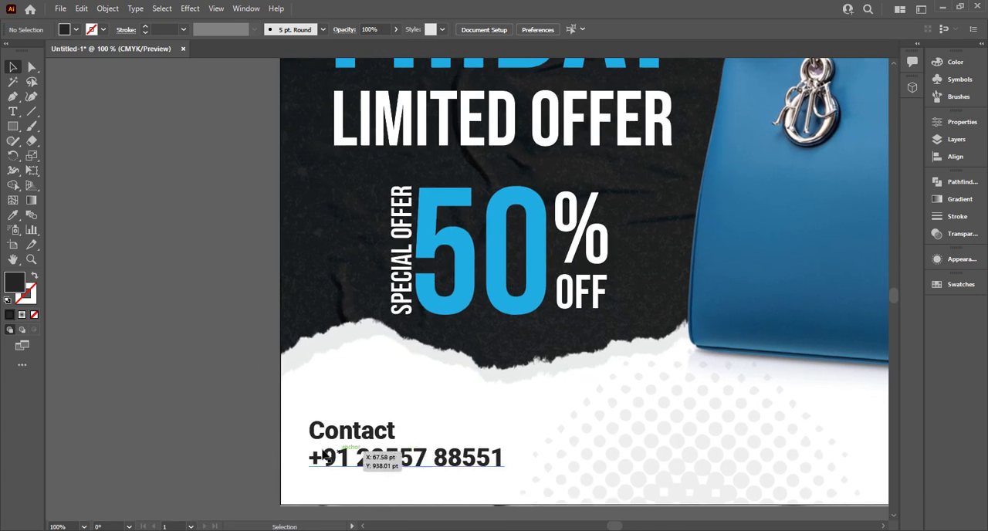
{"action": "scroll", "coordinate": [323, 450], "scroll_direction": "down", "scroll_amount": 2}
{"action": "left_click", "coordinate": [349, 453]}
{"action": "key", "text": "i"}
{"action": "left_click", "coordinate": [142, 375]}
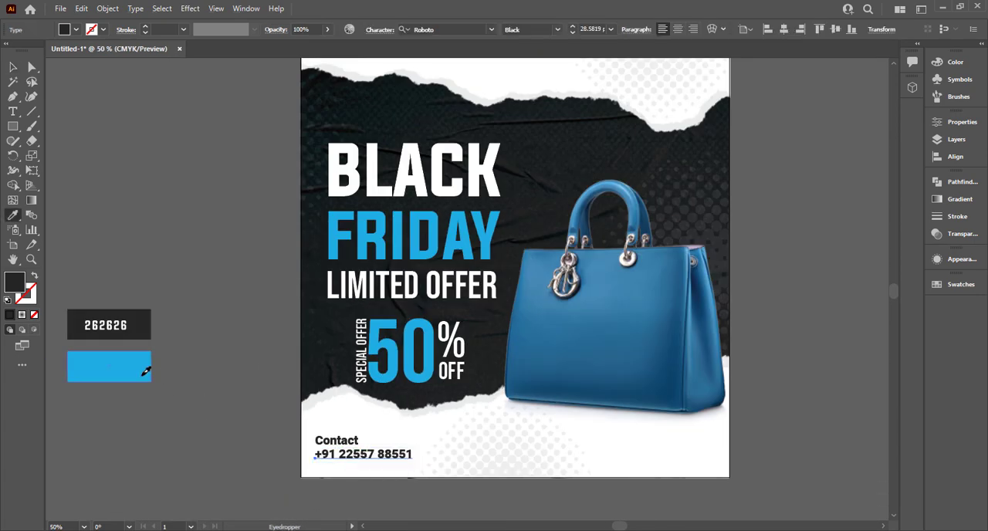
{"action": "left_click", "coordinate": [17, 69]}
{"action": "left_click", "coordinate": [307, 474]}
- Move the Contact line and phone number closer to the poster's lower-left corner and tighten the gap between them
{"action": "scroll", "coordinate": [351, 454], "scroll_direction": "down", "scroll_amount": 3}
{"action": "scroll", "coordinate": [353, 454], "scroll_direction": "up", "scroll_amount": 1}
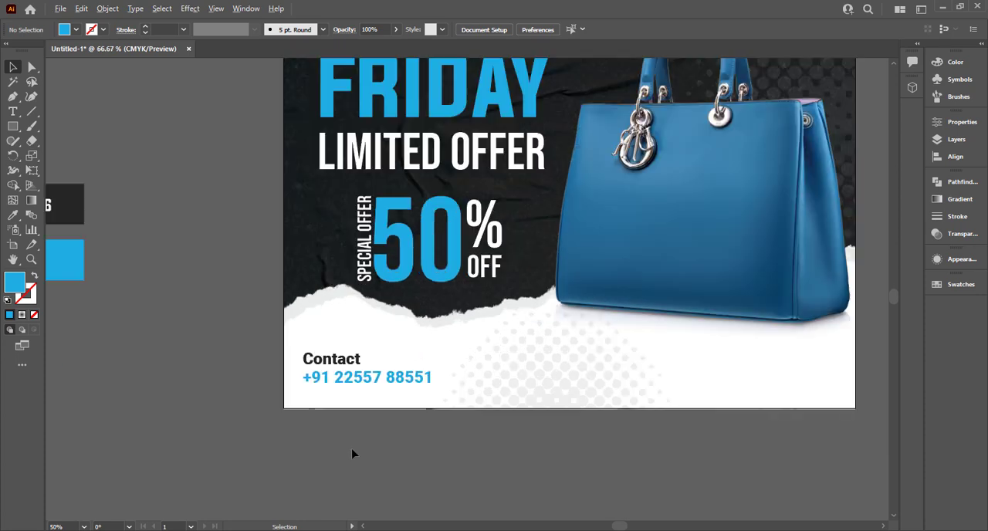
{"action": "left_click_drag", "start_coordinate": [327, 442], "coordinate": [225, 440]}
{"action": "scroll", "coordinate": [260, 440], "scroll_direction": "up", "scroll_amount": 1}
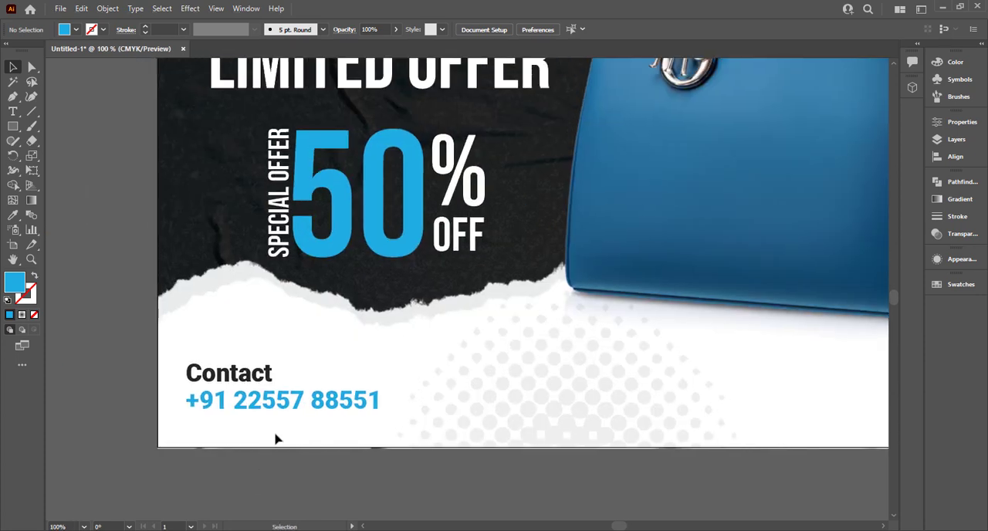
{"action": "left_click", "coordinate": [242, 386]}
{"action": "left_click_drag", "start_coordinate": [241, 386], "coordinate": [220, 418]}
{"action": "left_click", "coordinate": [71, 134]}
{"action": "left_click", "coordinate": [147, 426]}
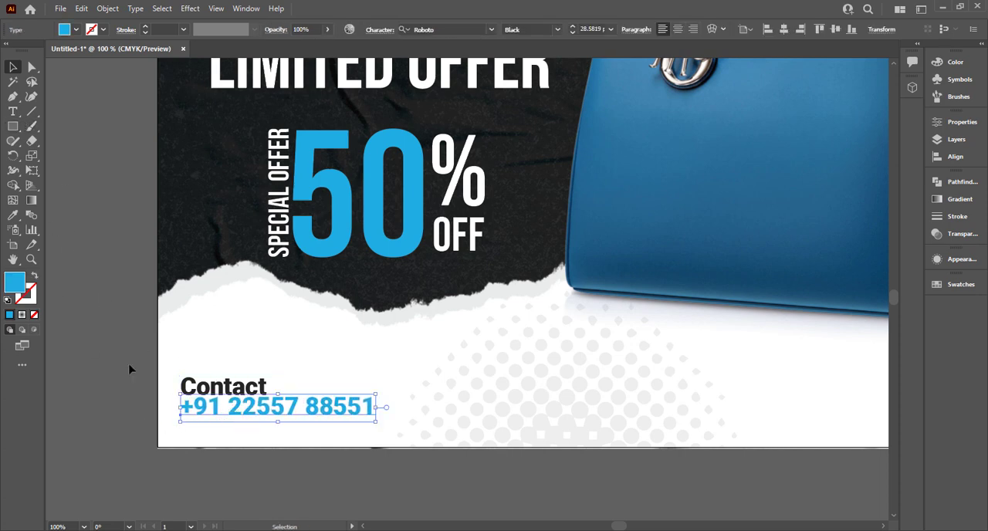
{"action": "mouse_move", "coordinate": [233, 382]}
{"action": "left_mouse_down"}
{"action": "mouse_move", "coordinate": [240, 384]}
{"action": "mouse_move", "coordinate": [229, 387]}
{"action": "left_mouse_up"}
{"action": "left_click", "coordinate": [233, 463]}
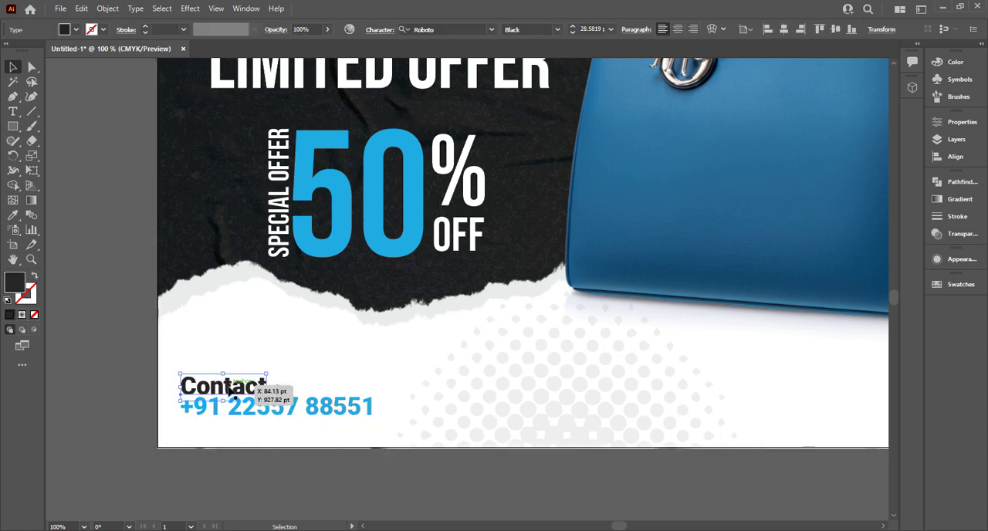
{"action": "left_click", "coordinate": [154, 397]}
- Draw a small dark rectangle in the poster's lower-right corner and round its ends fully into a pill shape
{"action": "key", "text": "ctrl+0"}
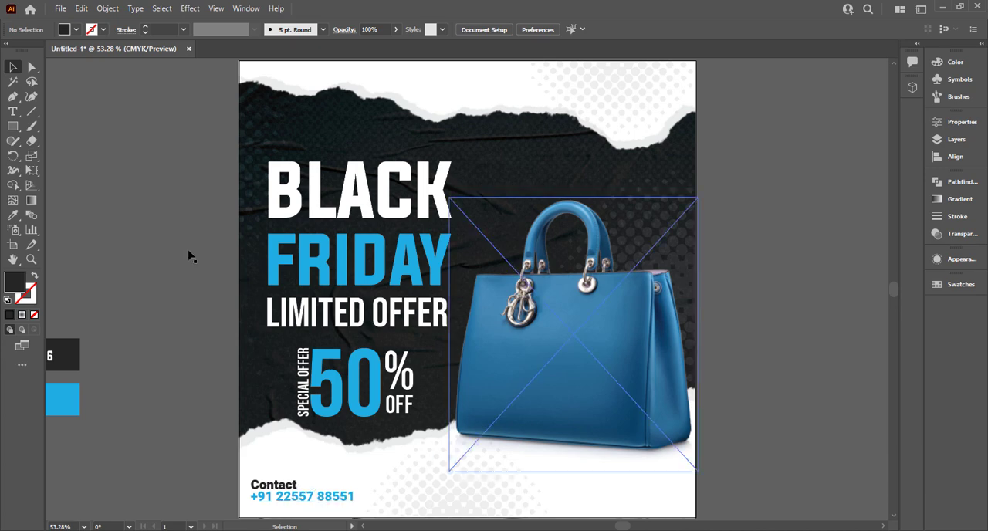
{"action": "left_click", "coordinate": [11, 126]}
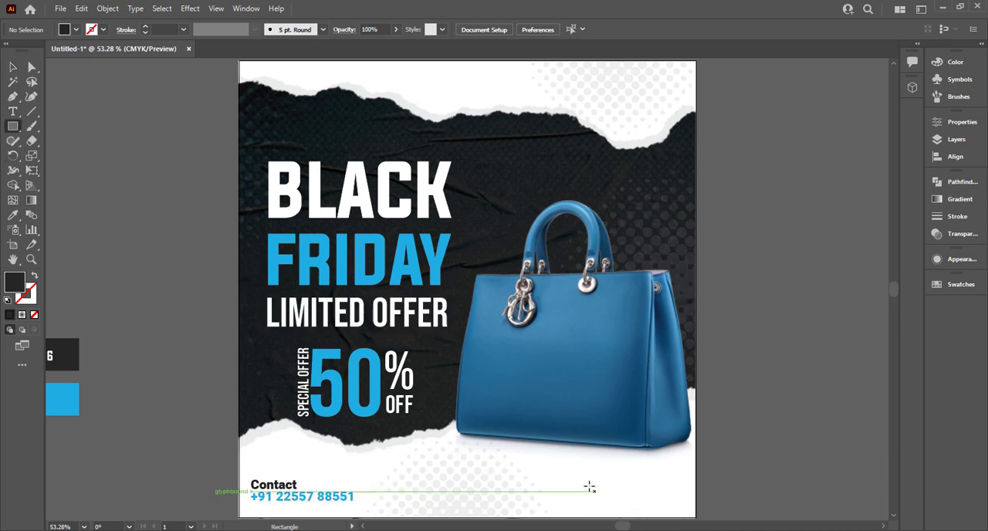
{"action": "left_click_drag", "start_coordinate": [589, 485], "coordinate": [682, 507]}
{"action": "key", "text": "a"}
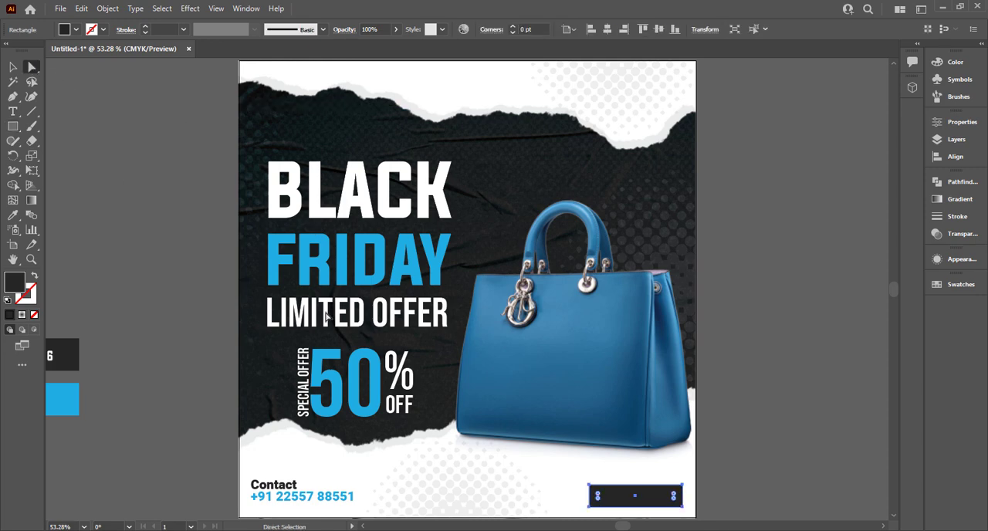
{"action": "left_click_drag", "start_coordinate": [598, 496], "coordinate": [684, 507]}
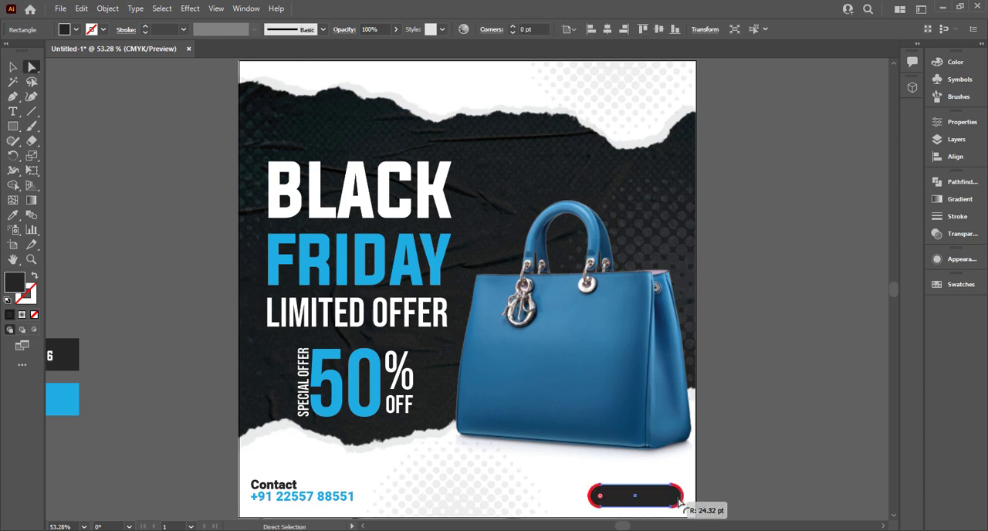
{"action": "left_click", "coordinate": [721, 502]}
{"action": "left_click", "coordinate": [14, 68]}
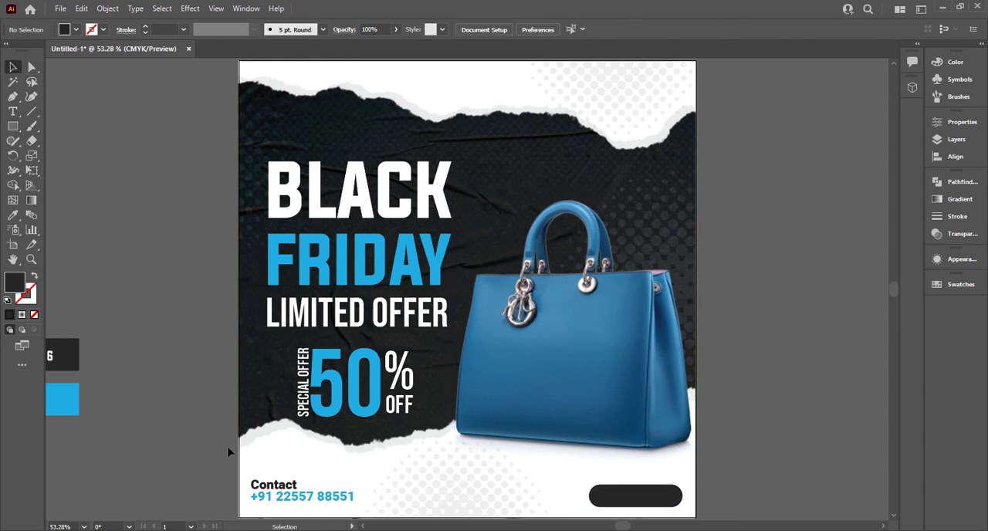
- Nudge the Contact line and phone number slightly down together near the poster's lower-left corner
{"action": "left_click", "coordinate": [243, 503]}
{"action": "left_click", "coordinate": [258, 488]}
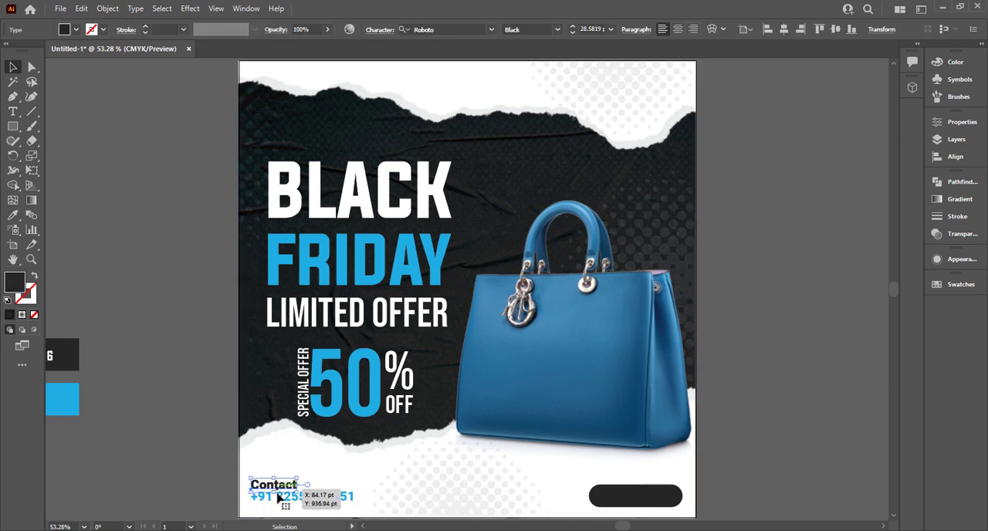
{"action": "left_click", "coordinate": [318, 498], "text": "shift"}
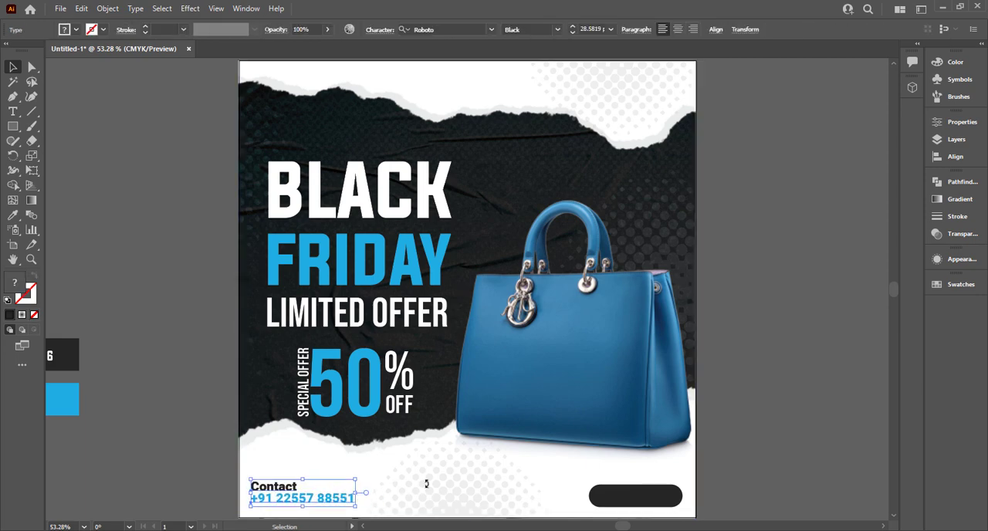
{"action": "key", "text": "Down"}
{"action": "left_click", "coordinate": [728, 480]}
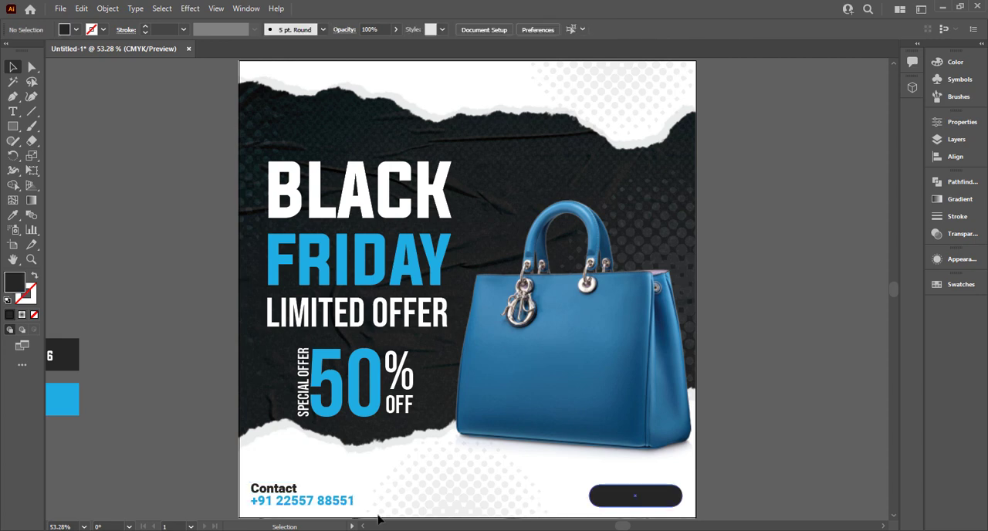
- Copy the phone number text onto the dark pill, bring it to the front and change its wording to ORDER NOW
{"action": "left_click_drag", "start_coordinate": [308, 501], "coordinate": [634, 502]}
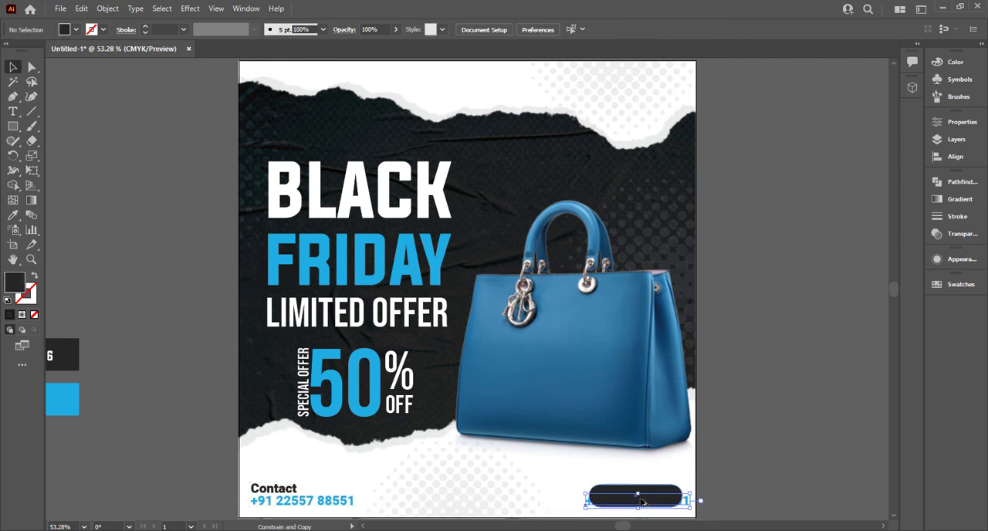
{"action": "right_click", "coordinate": [639, 501]}
{"action": "mouse_move", "coordinate": [694, 435]}
{"action": "left_click", "coordinate": [589, 437]}
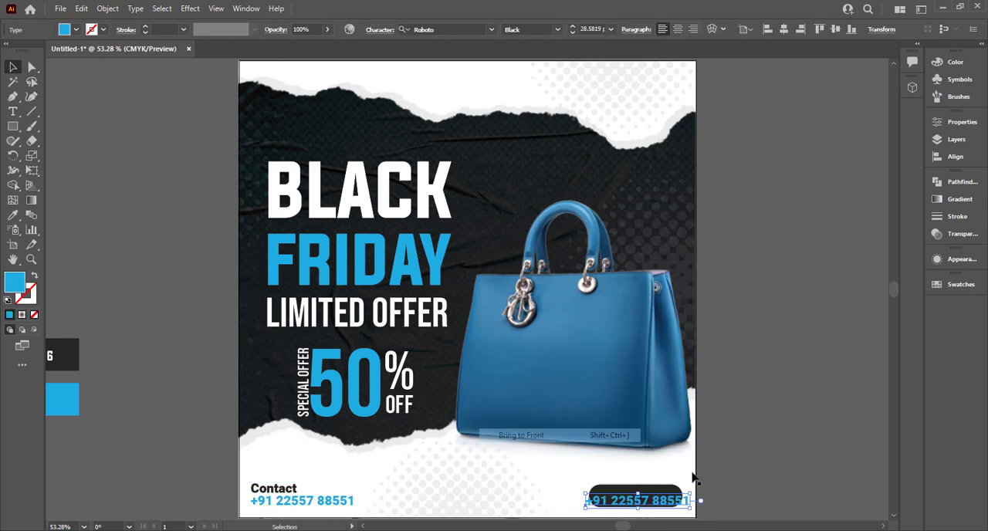
{"action": "triple_click", "coordinate": [678, 500]}
{"action": "type", "text": "0"}
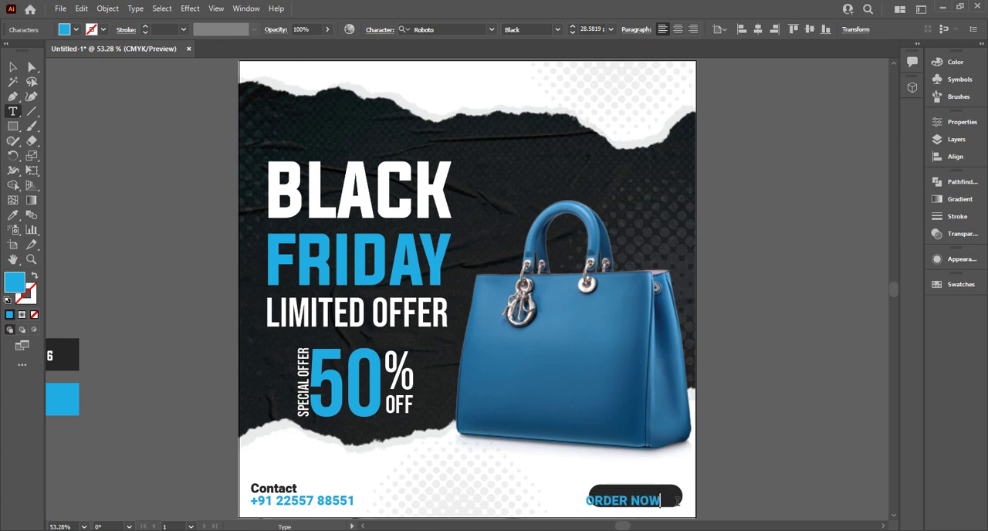
- Move the ORDER NOW text into the middle of the pill and make the pill slightly taller around it
{"action": "left_click", "coordinate": [14, 68]}
{"action": "scroll", "coordinate": [676, 454], "scroll_direction": "up", "scroll_amount": 4}
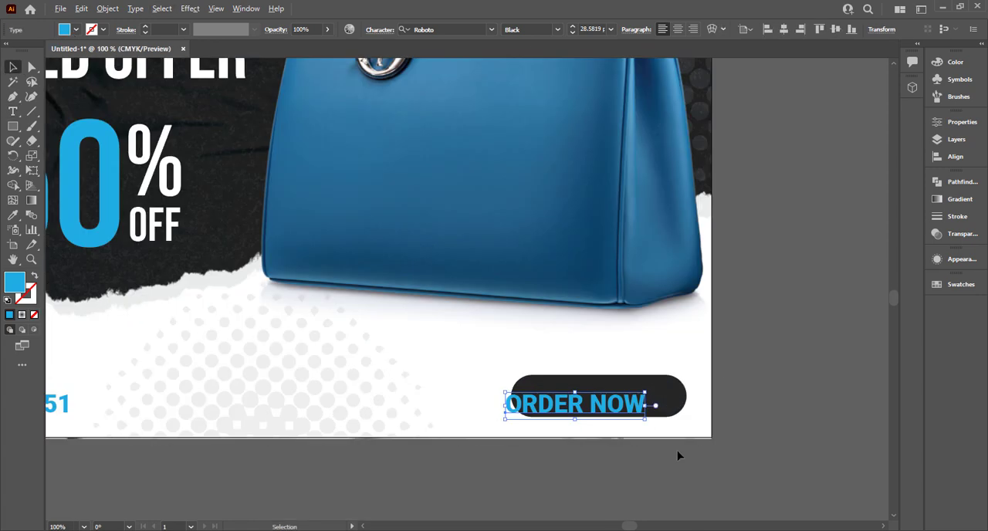
{"action": "left_click_drag", "start_coordinate": [609, 373], "coordinate": [645, 359]}
{"action": "left_click", "coordinate": [532, 308]}
{"action": "left_click_drag", "start_coordinate": [523, 299], "coordinate": [524, 291]}
{"action": "left_click", "coordinate": [556, 339]}
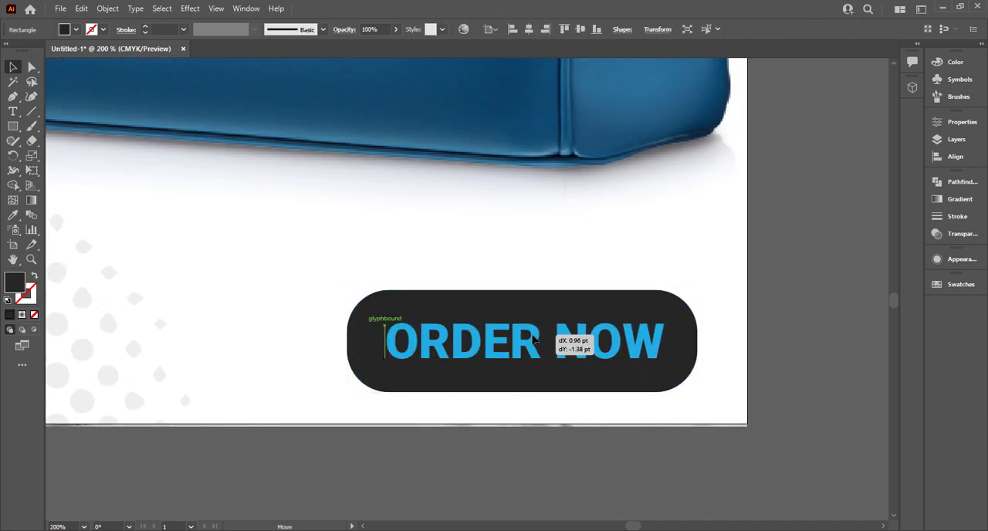
- Align the ORDER NOW text and the pill on their horizontal centres
{"action": "left_click", "coordinate": [777, 384]}
{"action": "left_click_drag", "start_coordinate": [436, 450], "coordinate": [692, 450]}
{"action": "left_click", "coordinate": [659, 377]}
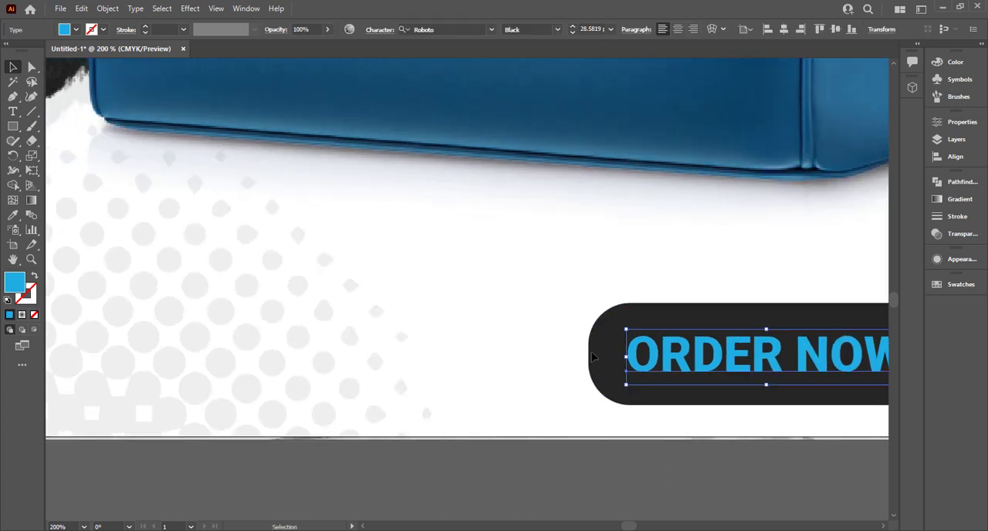
{"action": "left_click", "coordinate": [609, 389], "text": "shift"}
{"action": "left_click", "coordinate": [416, 31]}
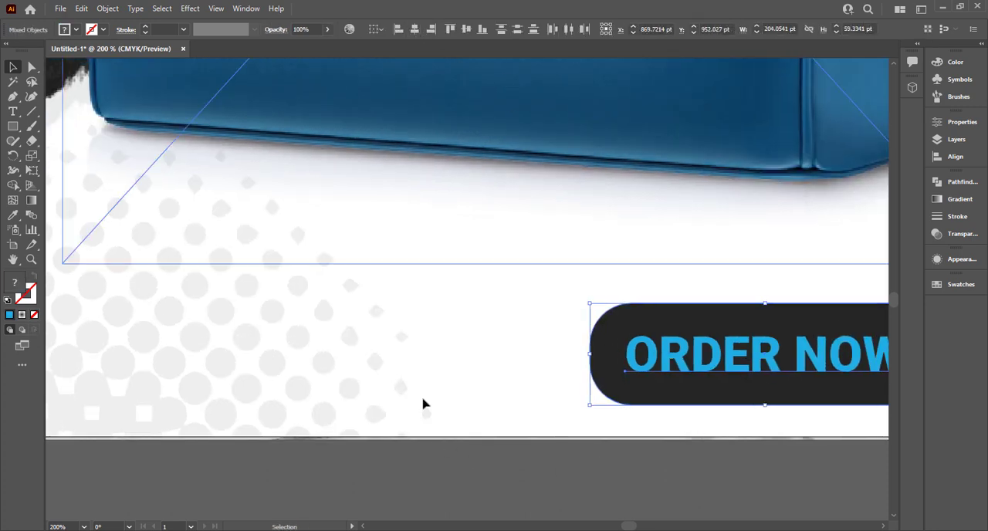
{"action": "left_click", "coordinate": [440, 456]}
- Duplicate the ORDER NOW text to the poster's lower middle and recolour the copy to the near-black used on the pill
{"action": "left_click_drag", "start_coordinate": [652, 386], "coordinate": [44, 425]}
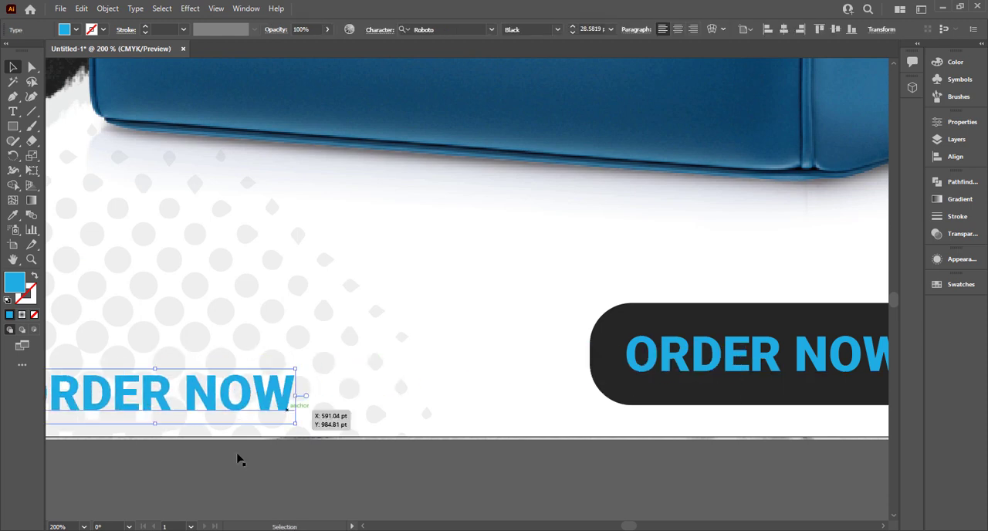
{"action": "scroll", "coordinate": [484, 486], "scroll_direction": "left", "scroll_amount": 5}
{"action": "key", "text": "i"}
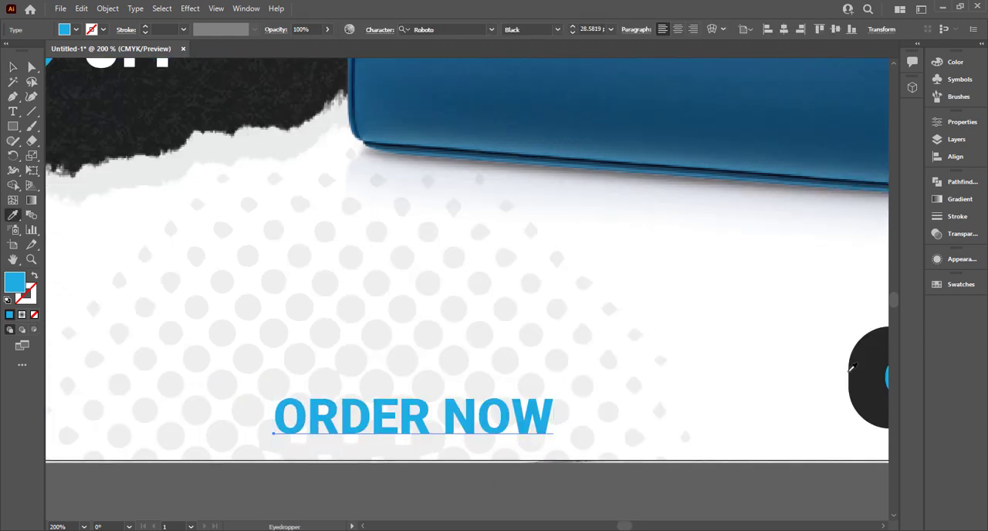
{"action": "left_click", "coordinate": [152, 98]}
{"action": "key", "text": "v"}
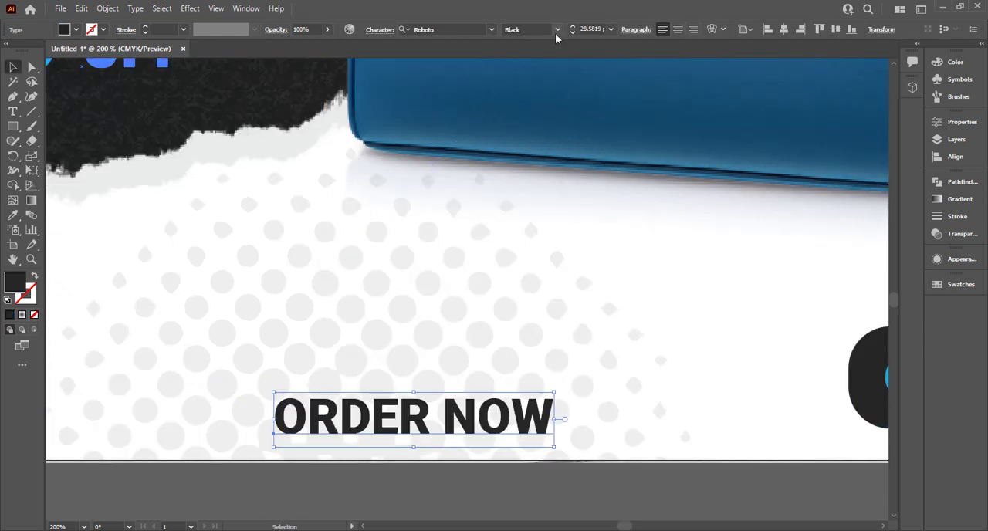
{"action": "left_click", "coordinate": [557, 29]}
{"action": "left_click", "coordinate": [575, 39]}
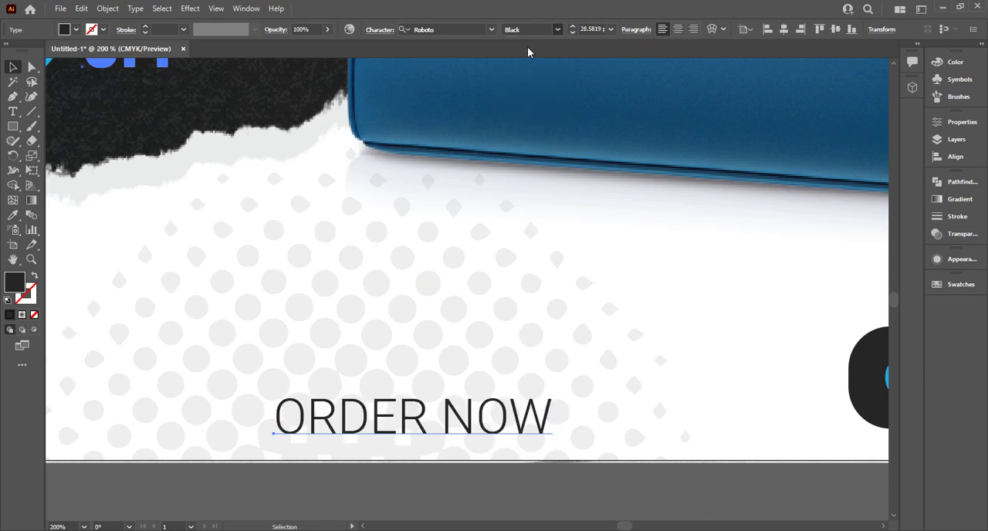
{"action": "triple_click", "coordinate": [359, 413]}
{"action": "type", "text": "www"}
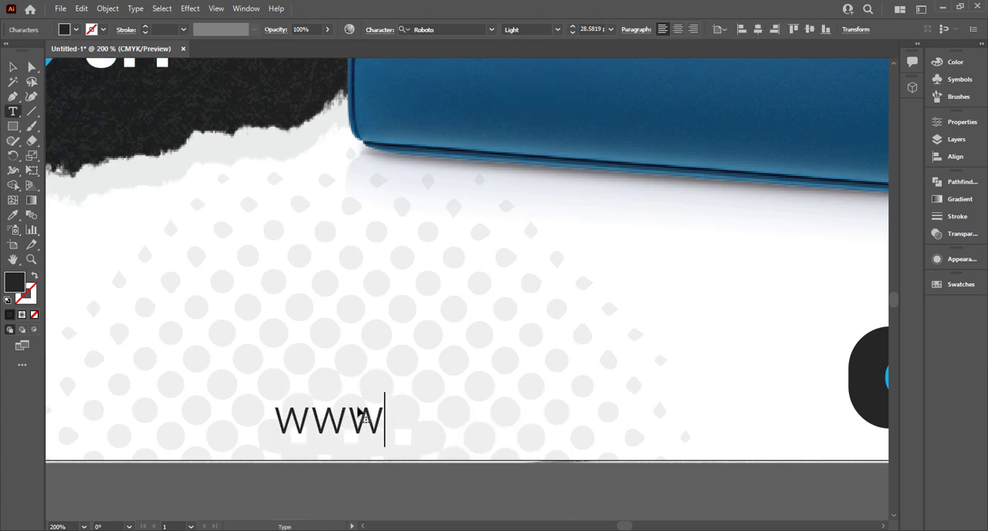
{"action": "type", "text": ".your"}
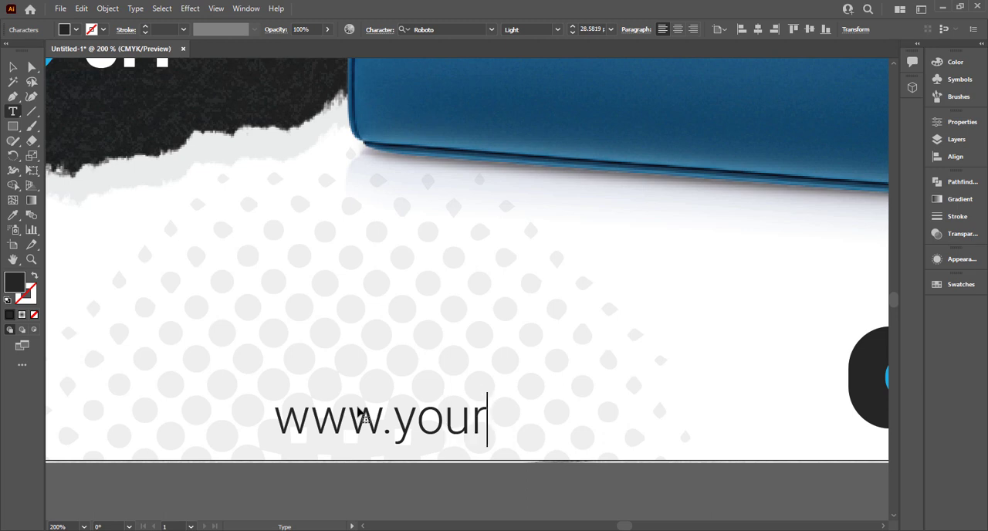
{"action": "type", "text": "website.co"}
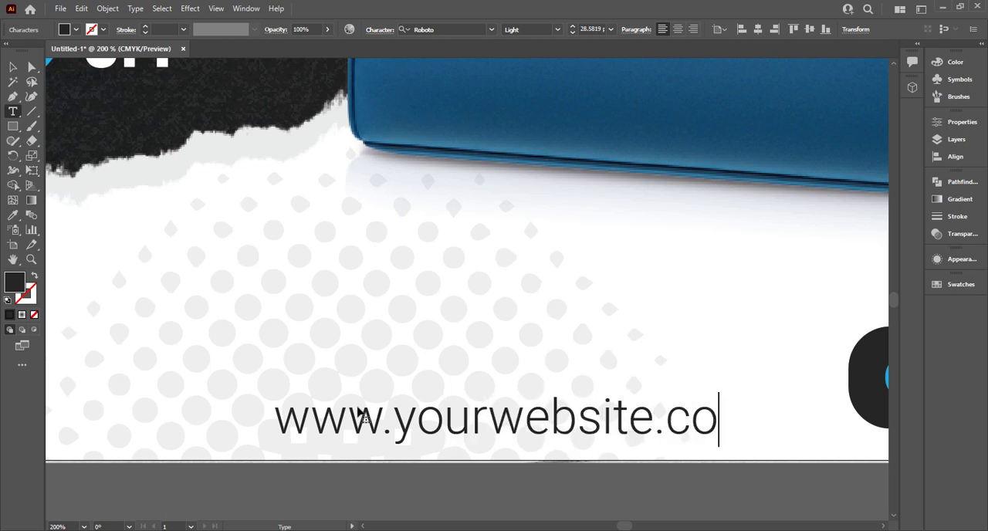
{"action": "type", "text": "m"}
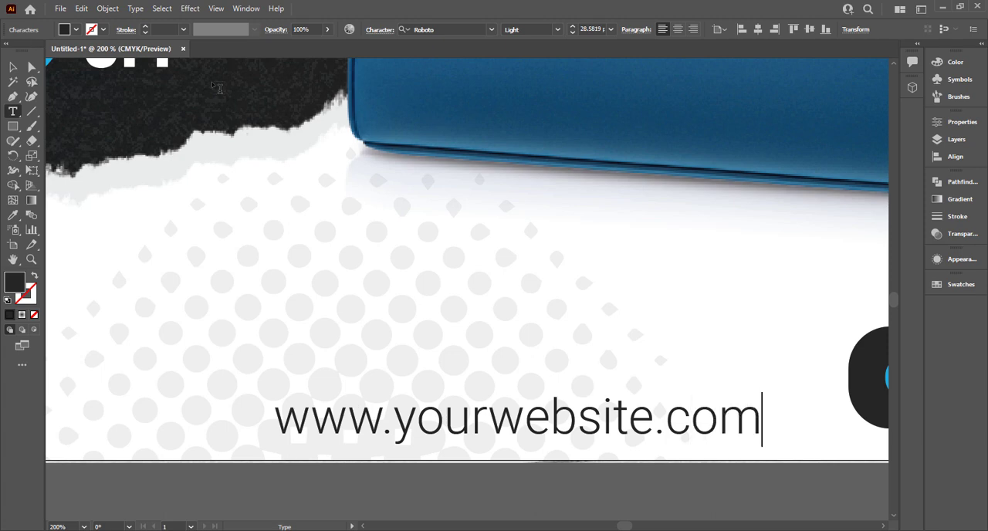
{"action": "left_click", "coordinate": [14, 68]}
- Reduce the website address to 14 pt and centre it horizontally on the artboard
{"action": "left_click", "coordinate": [768, 30]}
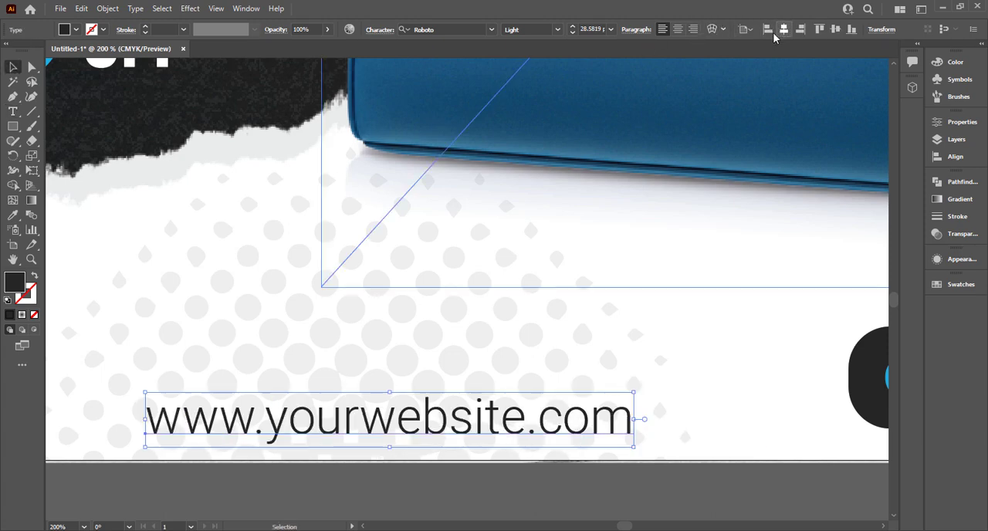
{"action": "key", "text": "ctrl+0"}
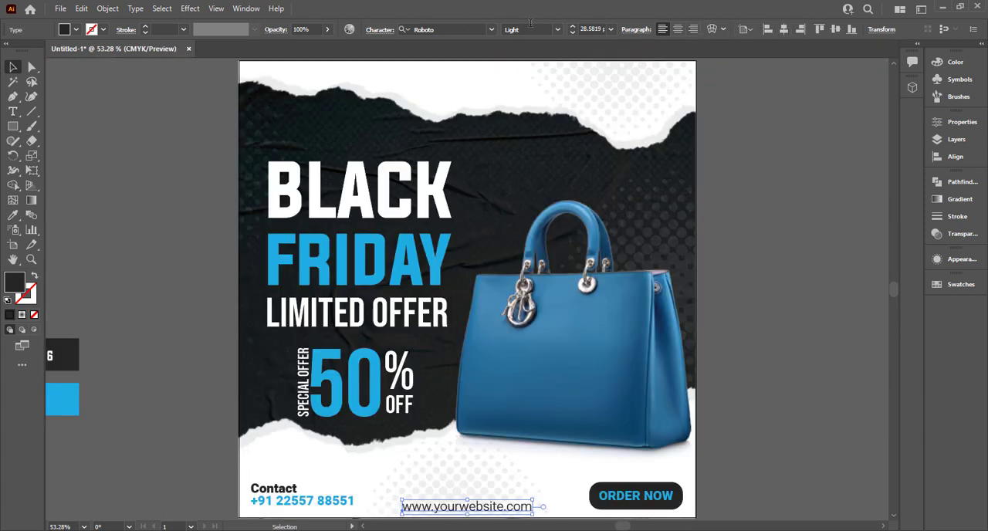
{"action": "left_click", "coordinate": [611, 30]}
{"action": "left_click", "coordinate": [636, 150]}
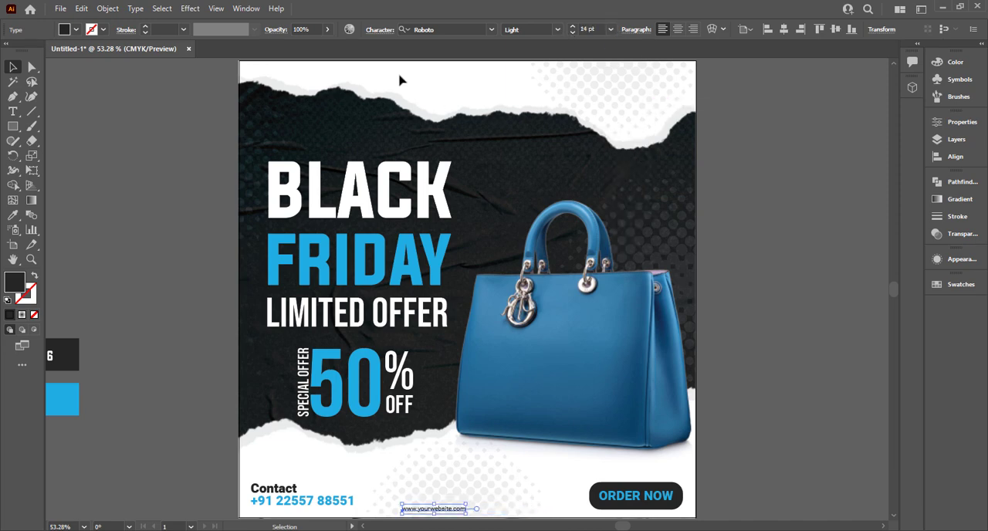
{"action": "left_click", "coordinate": [785, 34]}
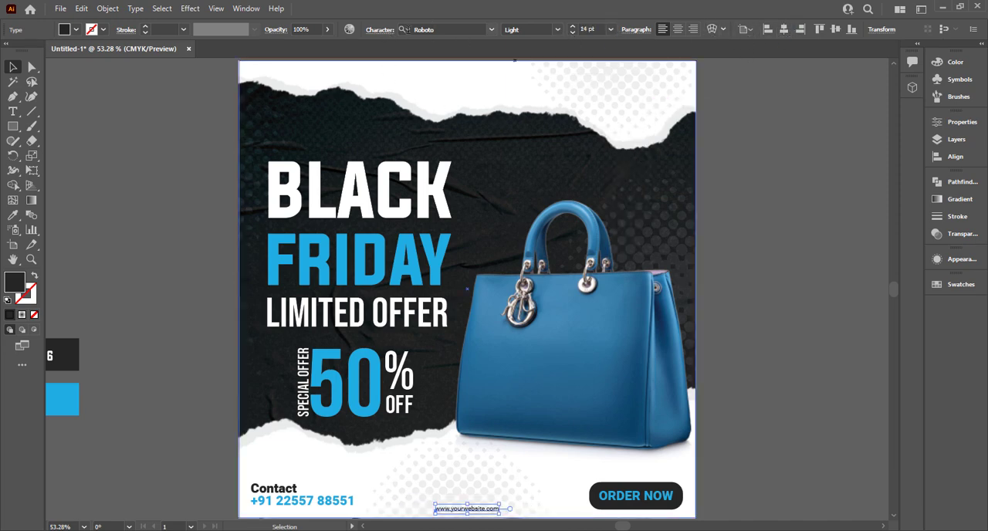
- Set the website address's tracking to 350 and centre it horizontally on the artboard again
{"action": "left_click", "coordinate": [378, 30]}
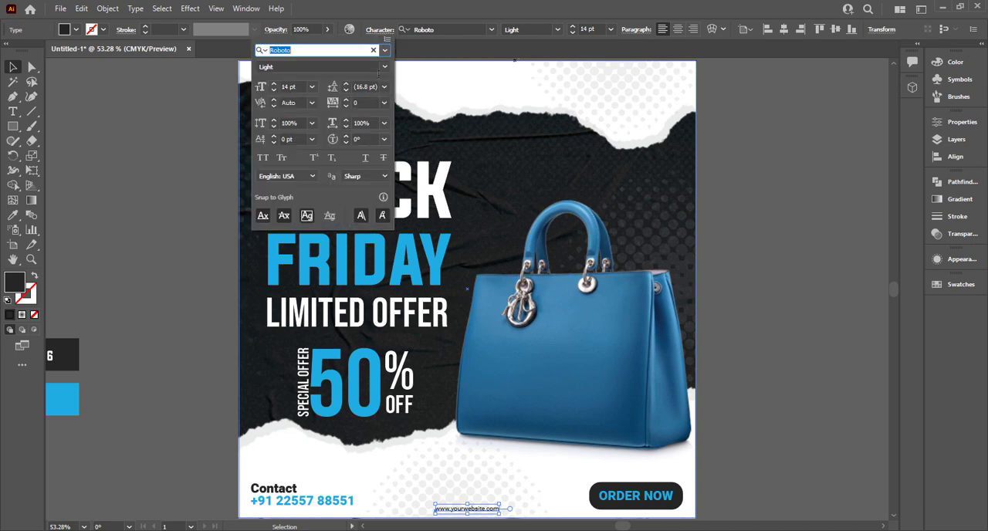
{"action": "left_click", "coordinate": [366, 102]}
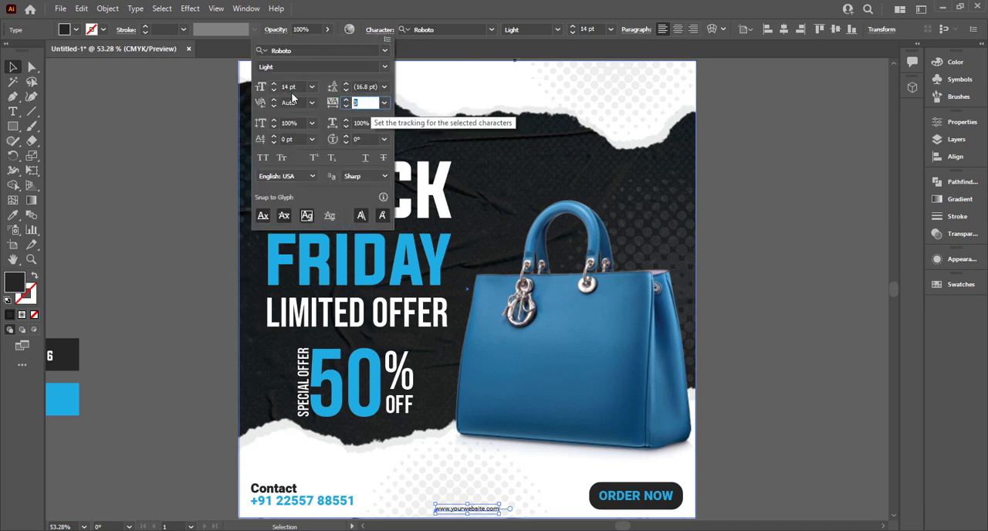
{"action": "type", "text": "35"}
{"action": "key", "text": "Return"}
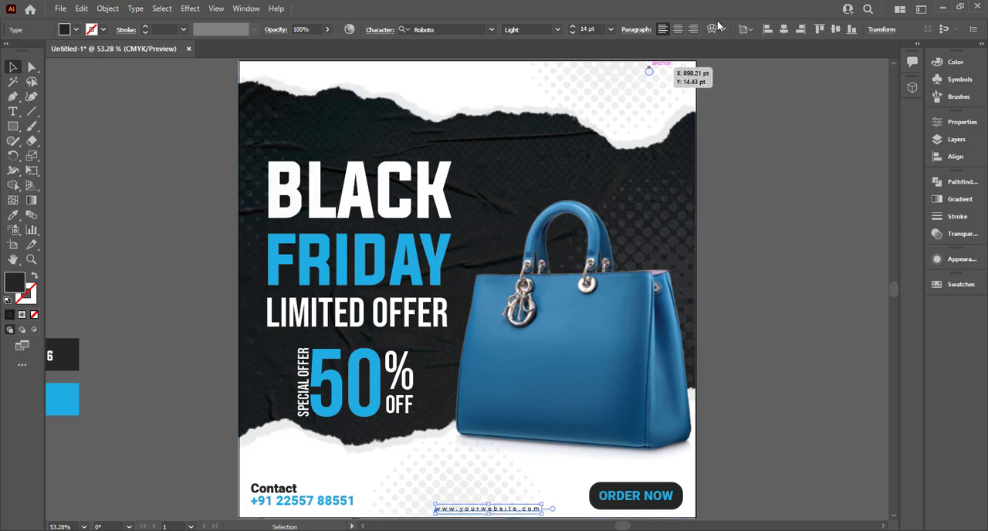
{"action": "left_click", "coordinate": [748, 185]}
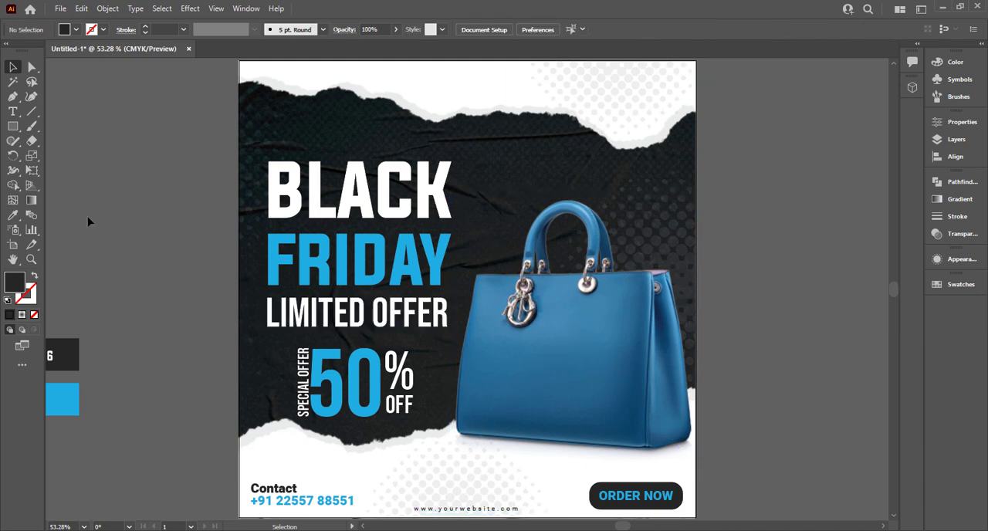
- Add a new text object reading LOGO on the empty canvas beside the poster
{"action": "left_click", "coordinate": [12, 111]}
{"action": "left_click", "coordinate": [93, 114]}
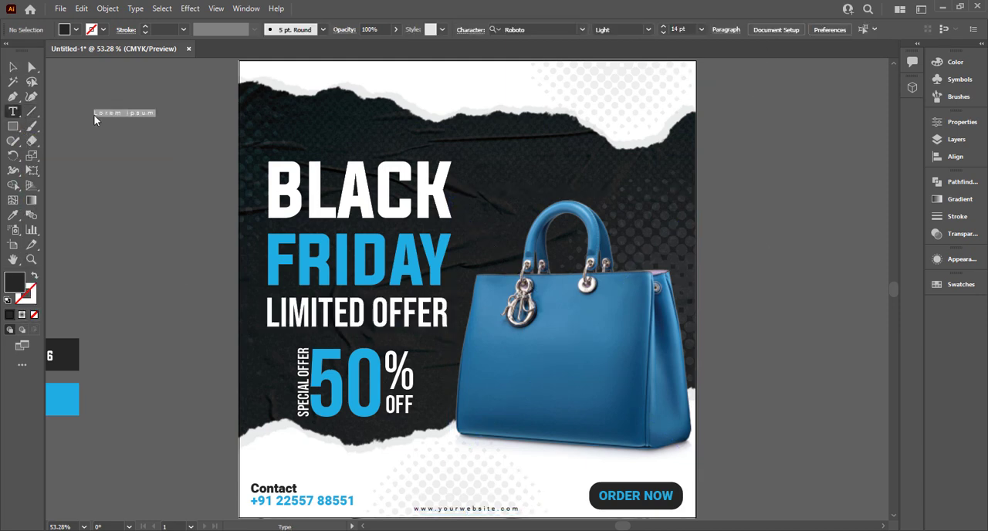
{"action": "type", "text": "LOGO"}
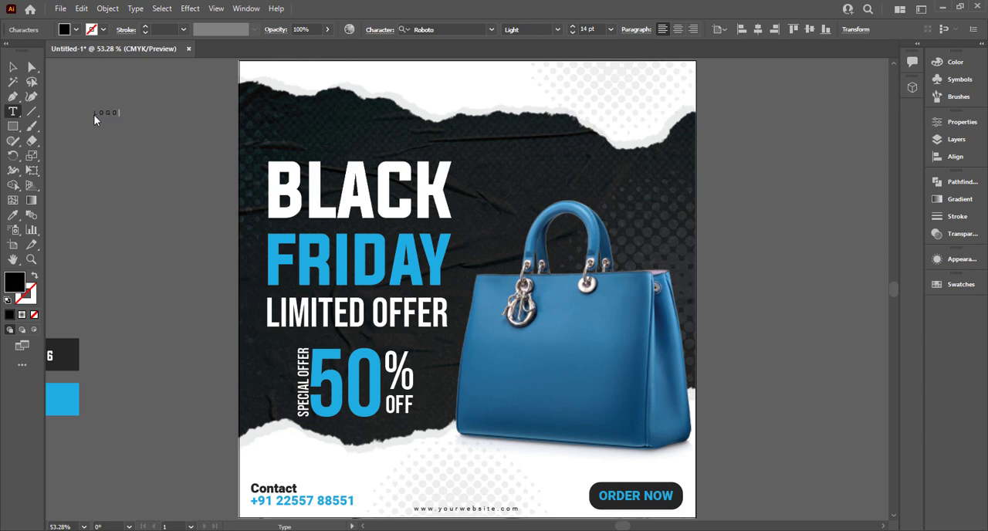
{"action": "key", "text": "Escape"}
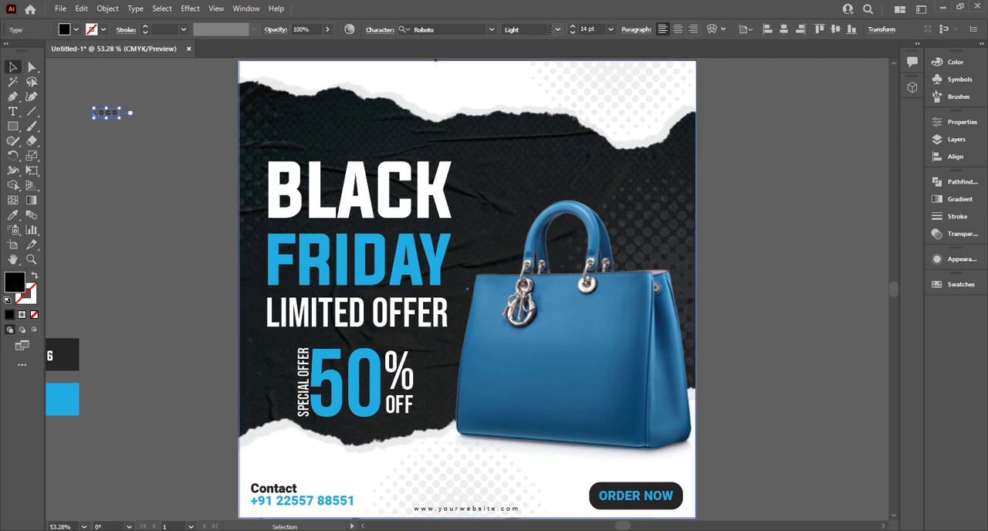
- Set the LOGO text's font style to Black and enlarge it to about 34 pt
{"action": "left_click", "coordinate": [549, 30]}
{"action": "left_click", "coordinate": [577, 111]}
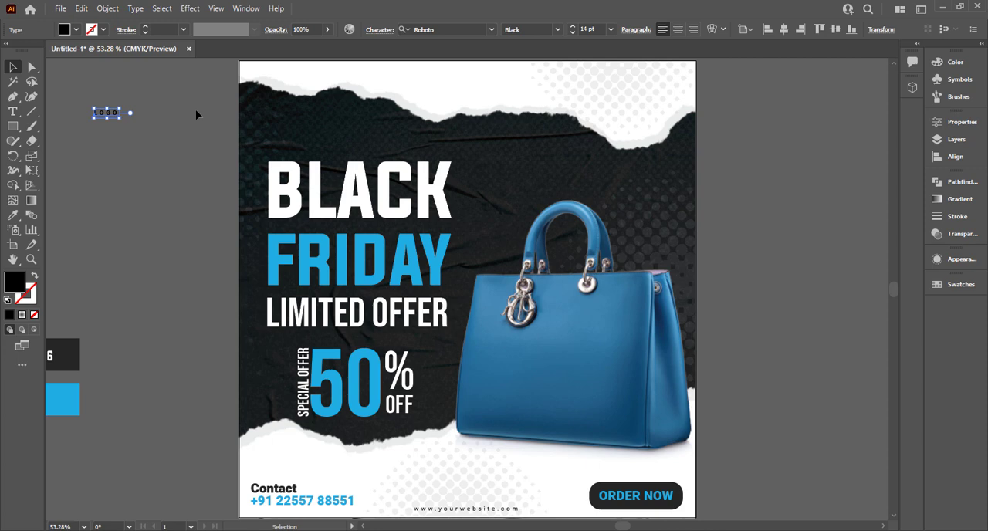
{"action": "left_click_drag", "start_coordinate": [119, 118], "coordinate": [157, 131]}
{"action": "left_click", "coordinate": [162, 160]}
{"action": "left_click", "coordinate": [142, 118]}
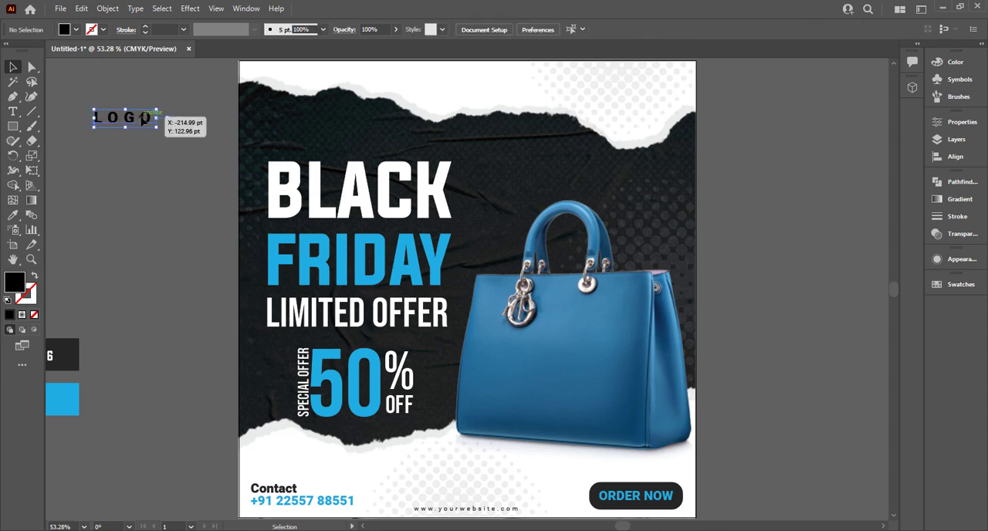
- Recolour the LOGO text to the palette's dark grey and move it to the poster's upper-right corner
{"action": "key", "text": "i"}
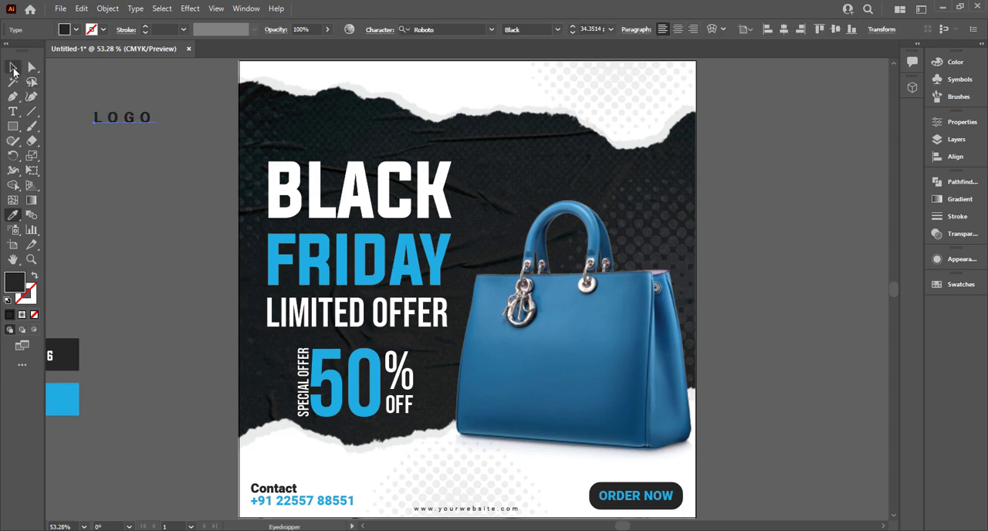
{"action": "left_click", "coordinate": [13, 68]}
{"action": "left_click_drag", "start_coordinate": [135, 124], "coordinate": [318, 82]}
{"action": "left_click_drag", "start_coordinate": [316, 81], "coordinate": [663, 90]}
{"action": "left_click", "coordinate": [738, 125]}
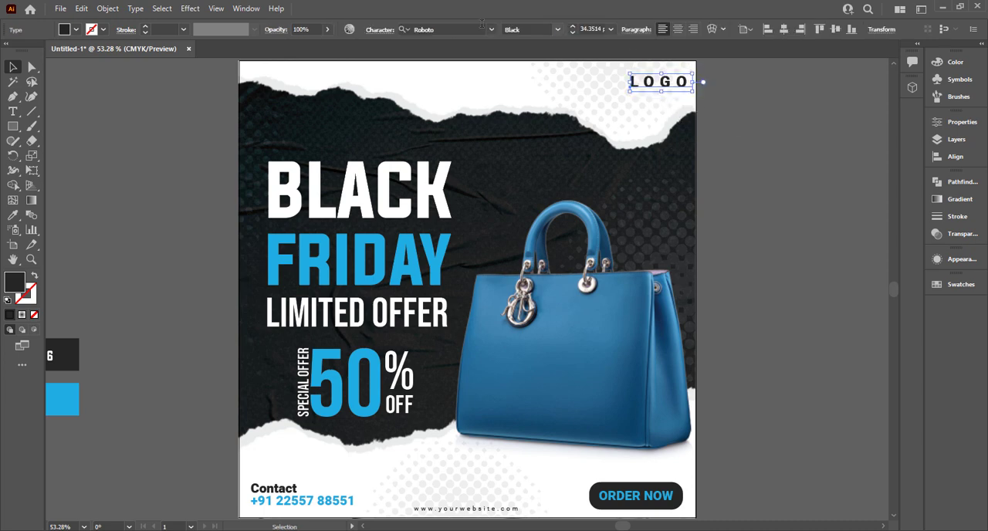
- Tighten the LOGO text's tracking so its letters sit close together
{"action": "left_click", "coordinate": [387, 33]}
{"action": "left_click", "coordinate": [383, 103]}
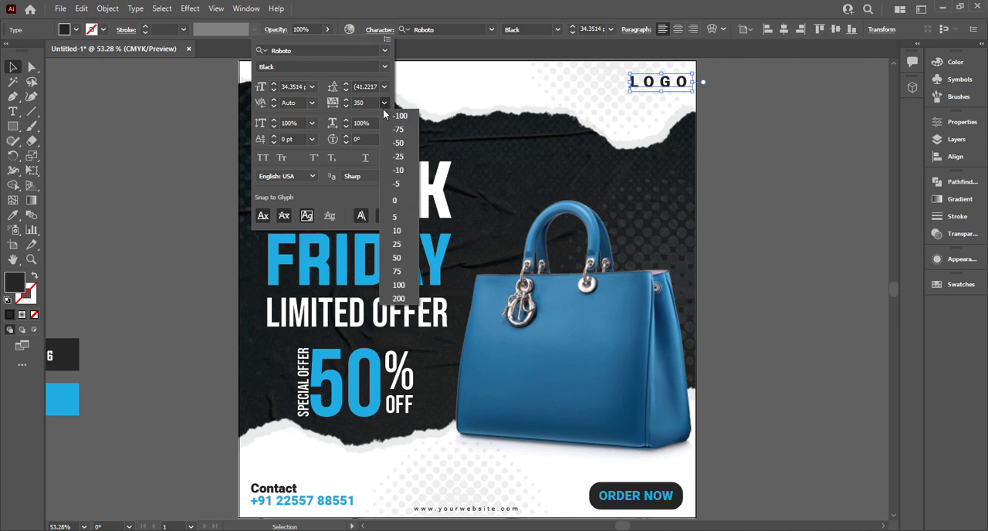
{"action": "left_click", "coordinate": [405, 185]}
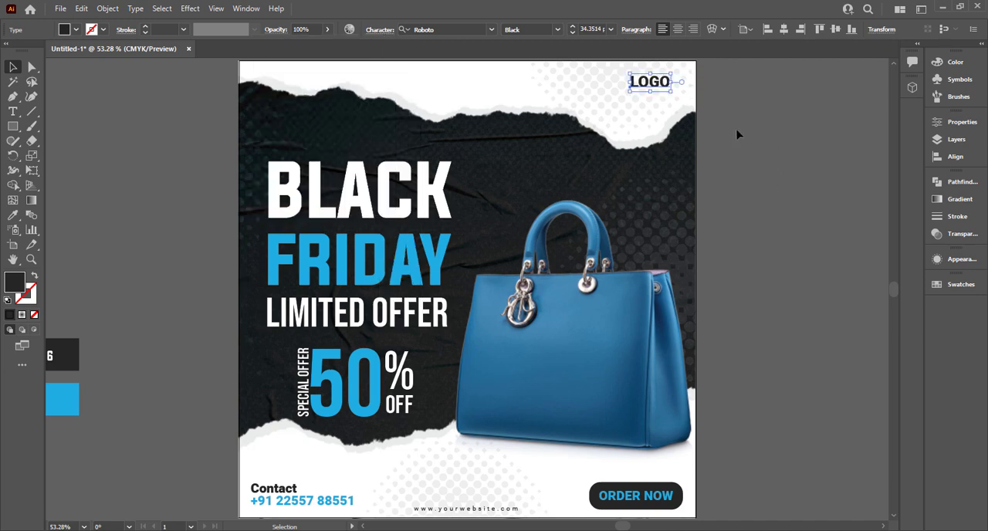
- Duplicate the LOGO text directly below itself and change the copy's wording to HERE
{"action": "scroll", "coordinate": [710, 128], "scroll_direction": "up", "scroll_amount": 1}
{"action": "scroll", "coordinate": [710, 128], "scroll_direction": "up", "scroll_amount": 3}
{"action": "left_click_drag", "start_coordinate": [681, 209], "coordinate": [714, 241]}
{"action": "key", "text": "t"}
{"action": "double_click", "coordinate": [695, 220]}
{"action": "type", "text": "HERE"}
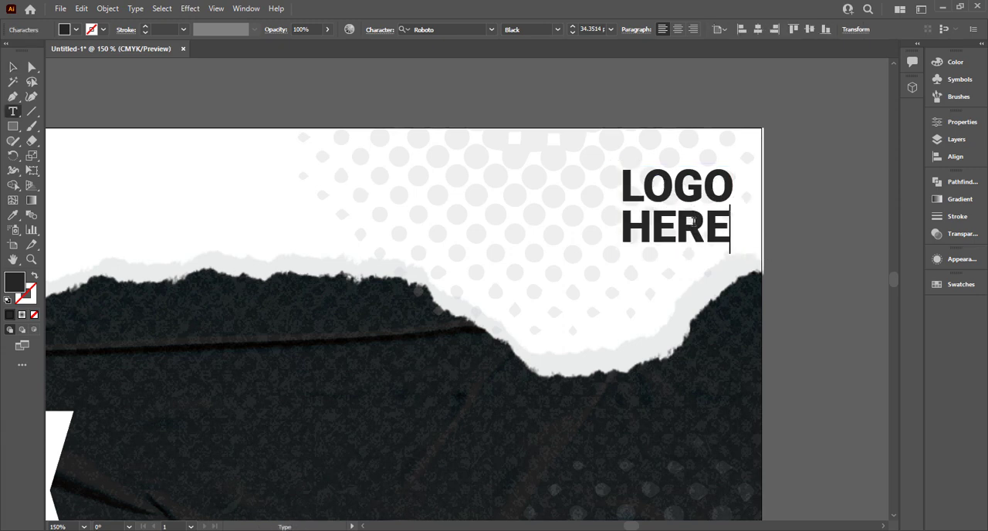
{"action": "key", "text": "Escape"}
{"action": "left_click", "coordinate": [104, 75]}
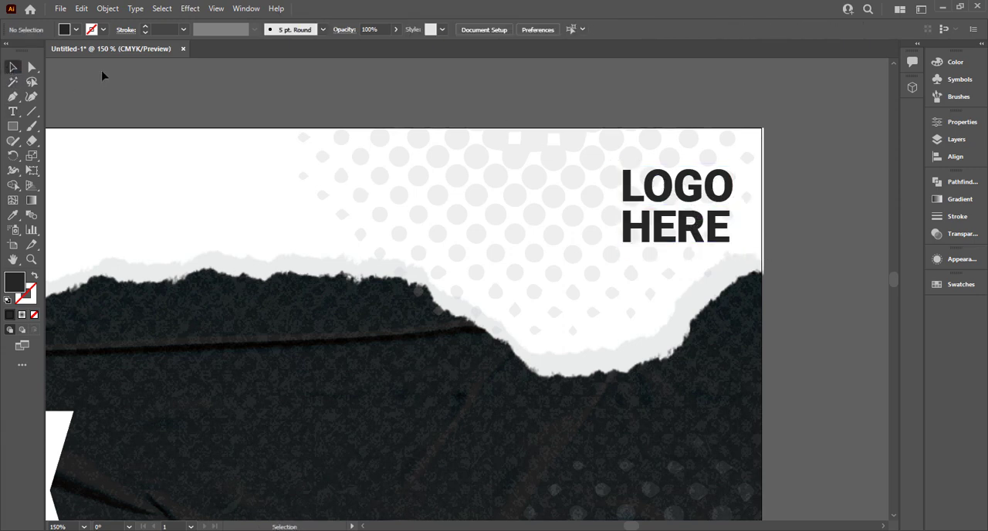
- Try placing the LOGO and HERE text lines together in the poster's upper-left corner
{"action": "key", "text": "ctrl+0"}
{"action": "left_click", "coordinate": [665, 96]}
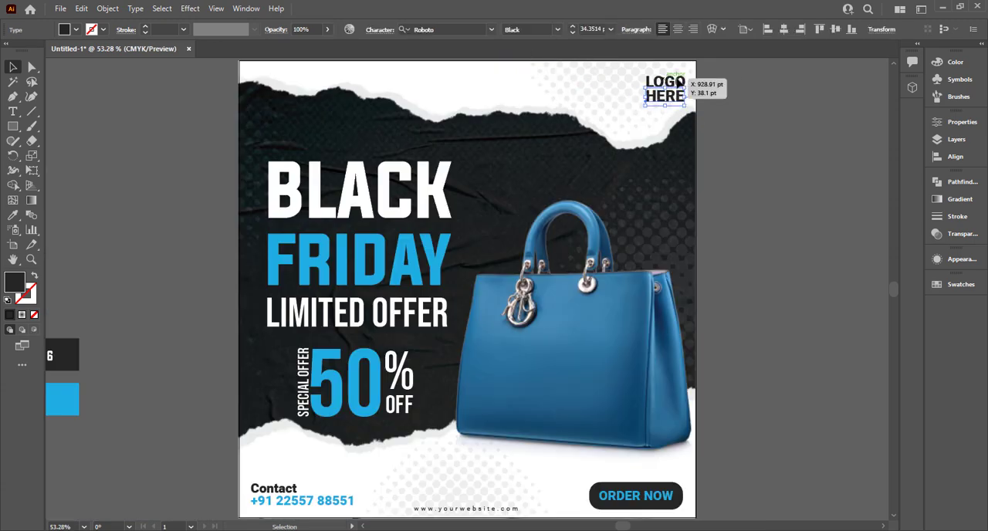
{"action": "left_click_drag", "start_coordinate": [665, 96], "coordinate": [270, 100]}
{"action": "key", "text": "ctrl+z"}
{"action": "left_click", "coordinate": [795, 102]}
{"action": "left_click", "coordinate": [682, 89]}
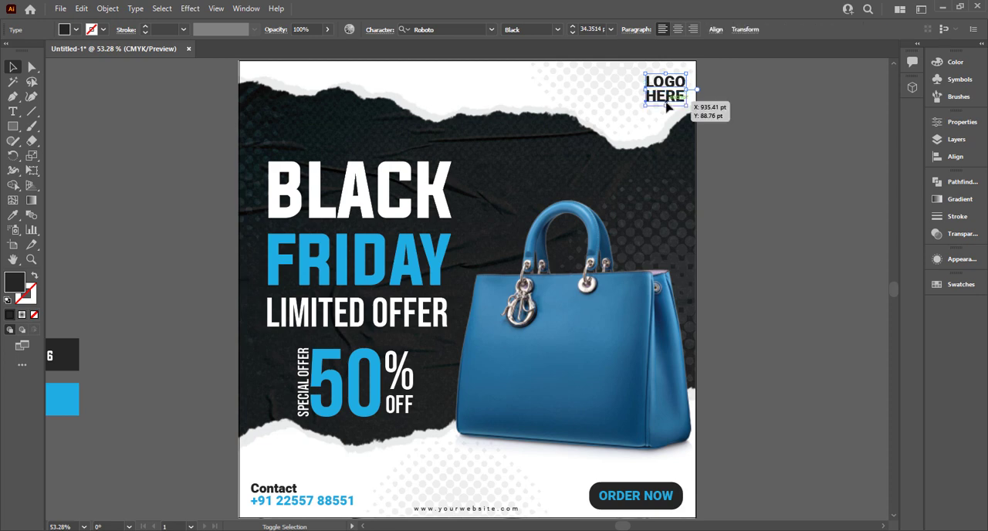
{"action": "left_click_drag", "start_coordinate": [682, 90], "coordinate": [282, 94]}
- Recolour the HERE text to the bright blue of the palette swatch beside the poster
{"action": "left_click", "coordinate": [266, 93]}
{"action": "left_click", "coordinate": [270, 90]}
{"action": "key", "text": "i"}
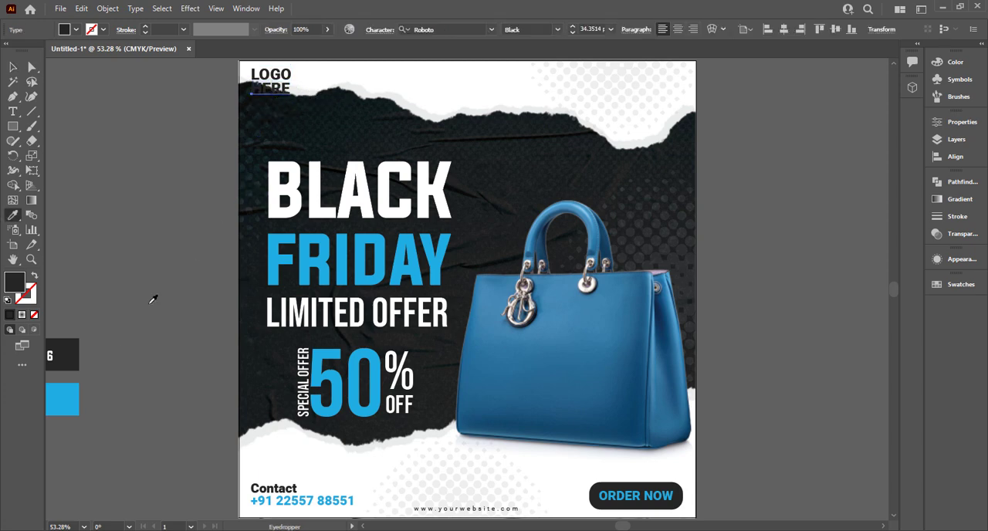
{"action": "left_click", "coordinate": [61, 399]}
- Place the LOGO and HERE lines together in the poster's upper-right corner, slightly inset from the edges
{"action": "key", "text": "v"}
{"action": "left_click_drag", "start_coordinate": [274, 86], "coordinate": [673, 103]}
{"action": "left_click", "coordinate": [747, 85]}
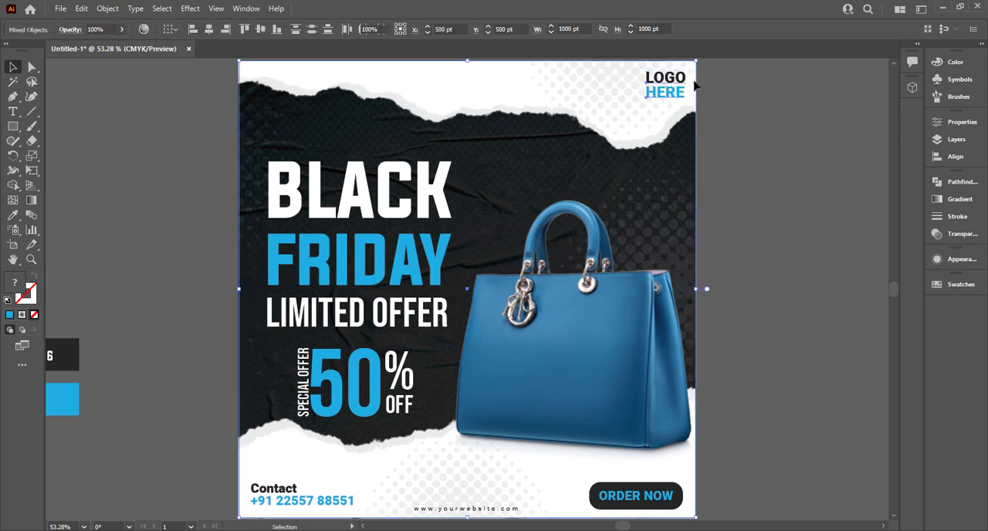
{"action": "left_click", "coordinate": [668, 100]}
{"action": "left_click_drag", "start_coordinate": [669, 100], "coordinate": [677, 110]}
{"action": "left_click", "coordinate": [727, 92]}
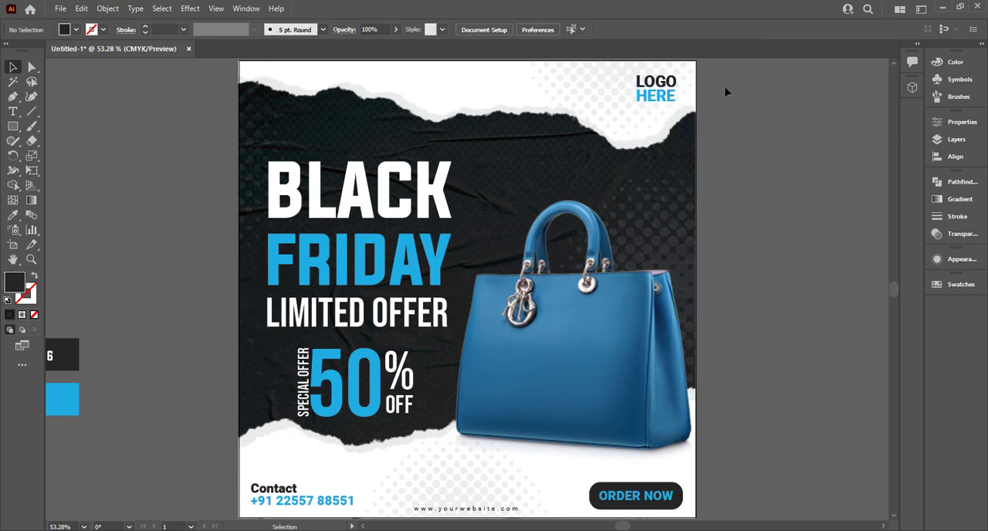